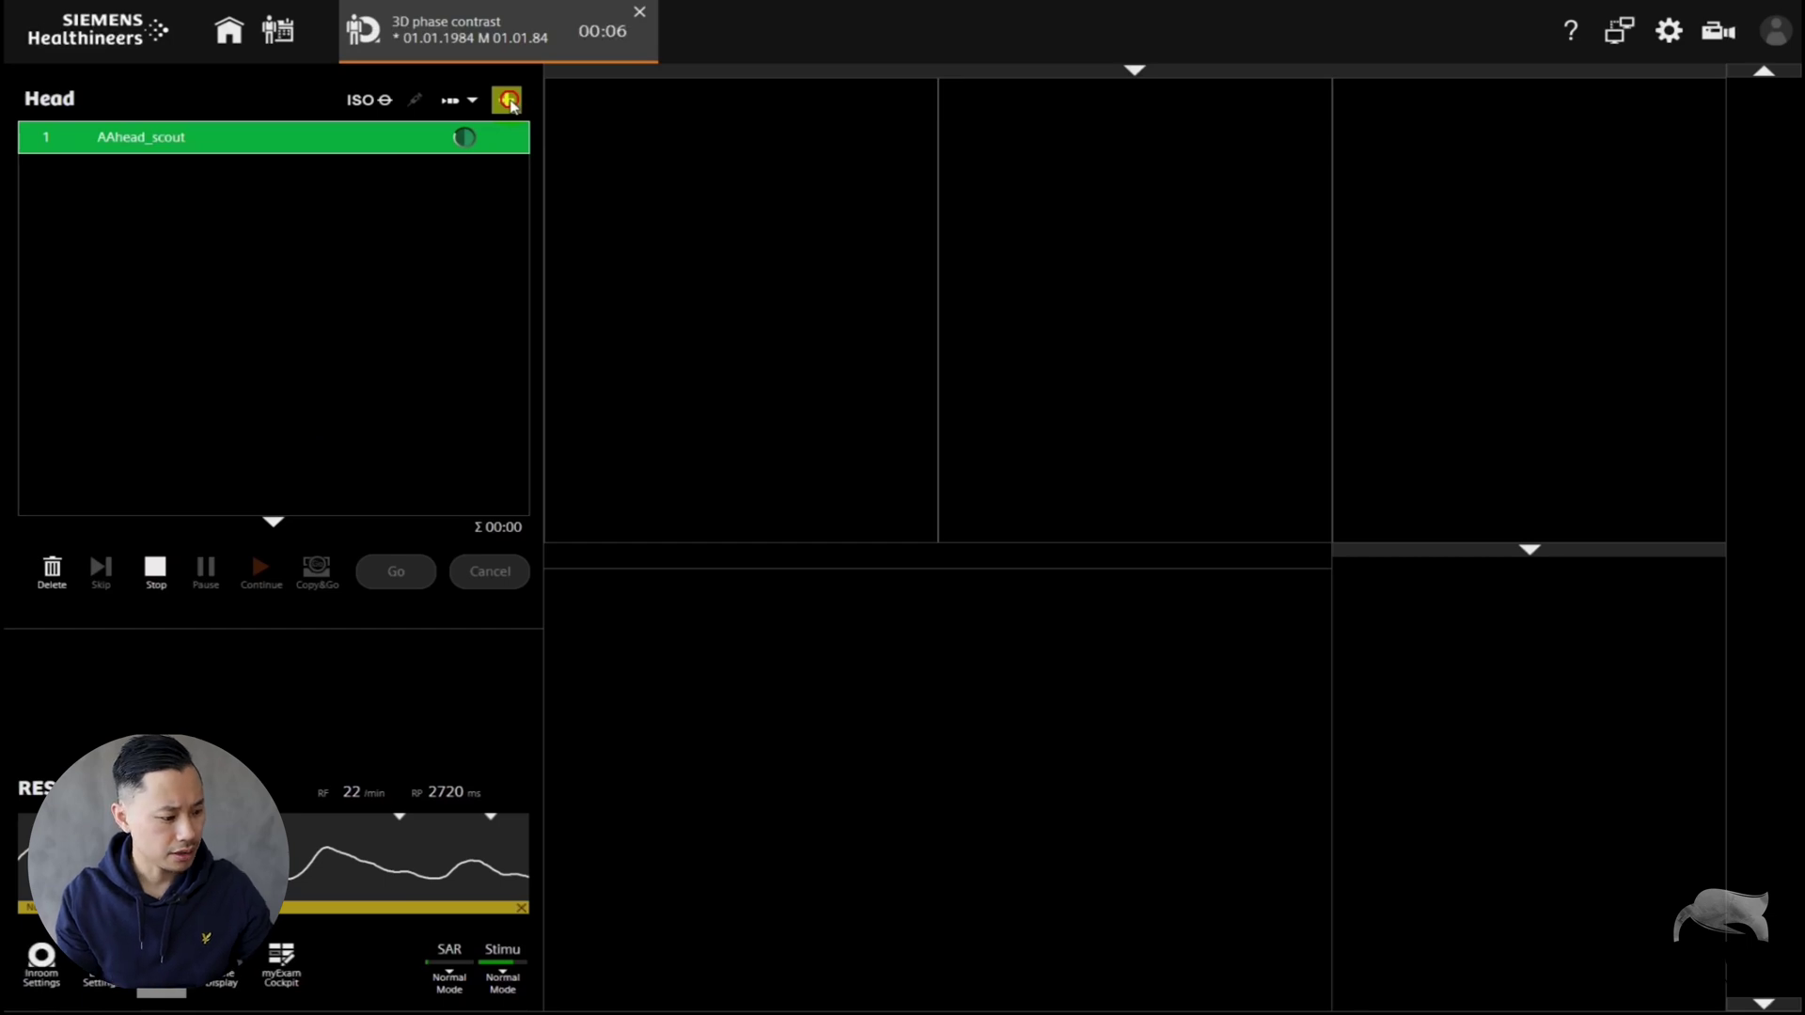
- Add the flow_pc3d_sag sequence from the SIEMENS head > angiography > PC-venous-sinuses program to the exam queue
left_click(508, 100)
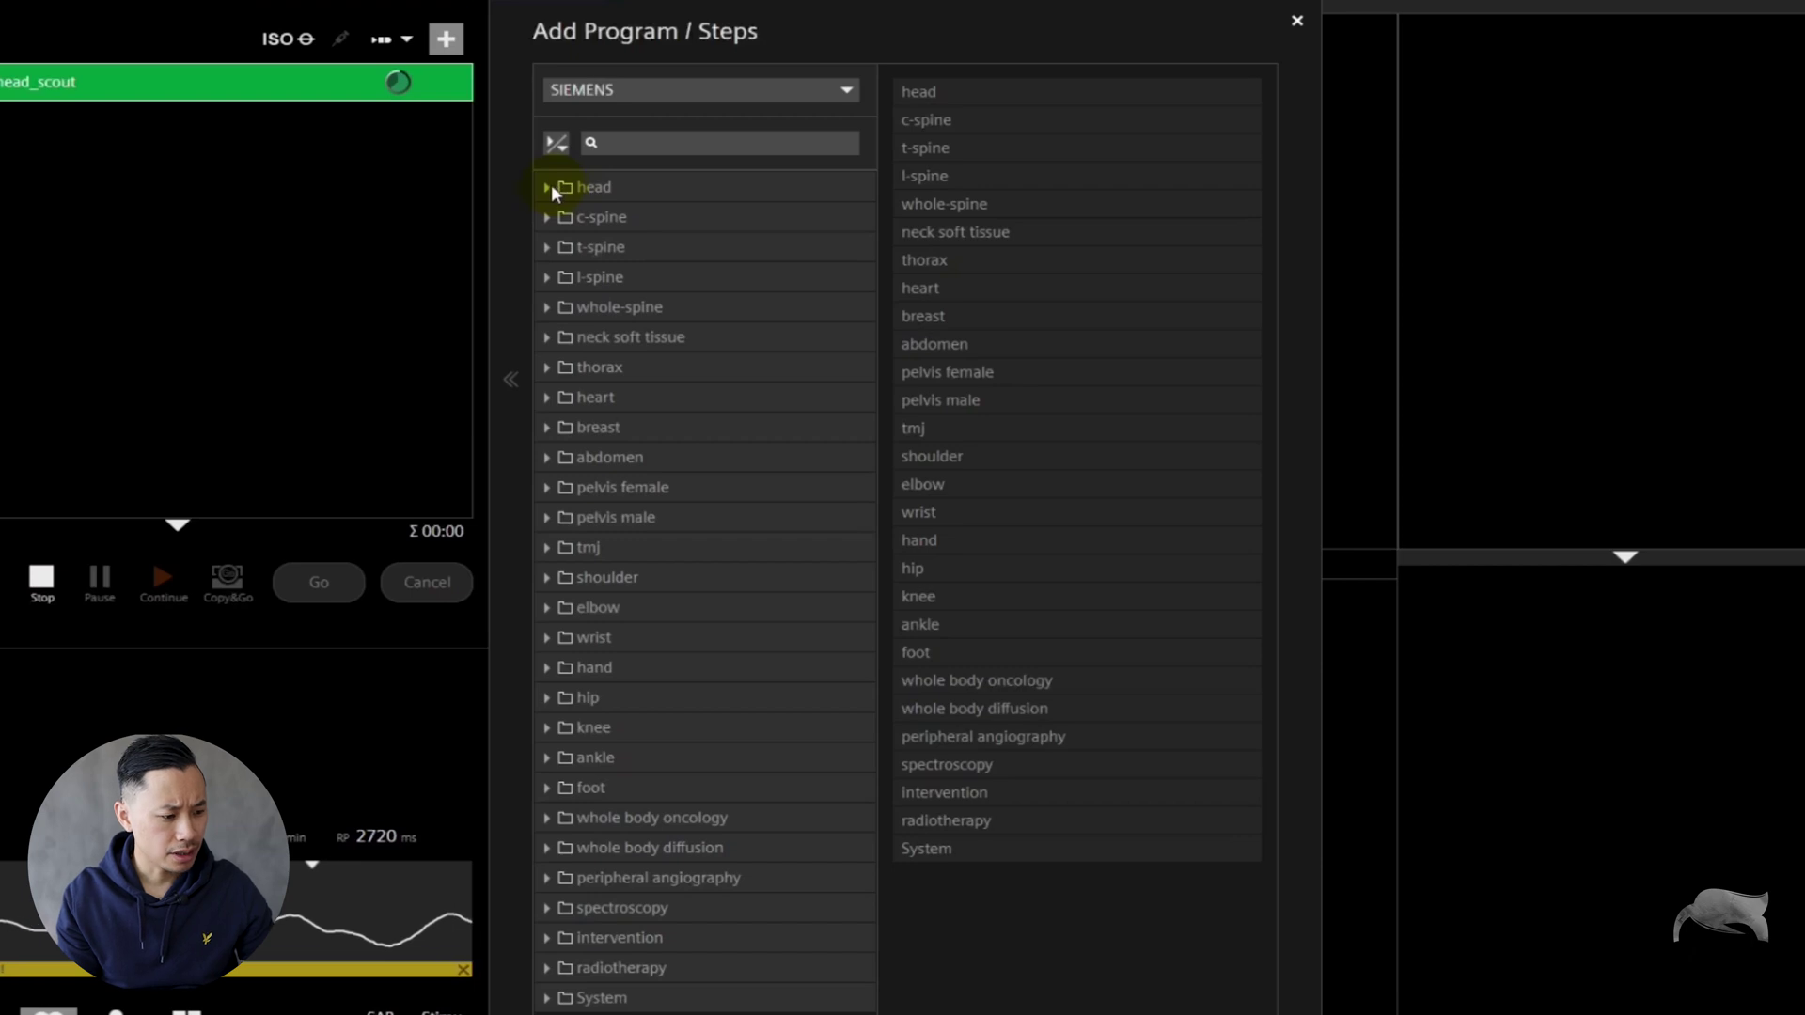
left_click(547, 186)
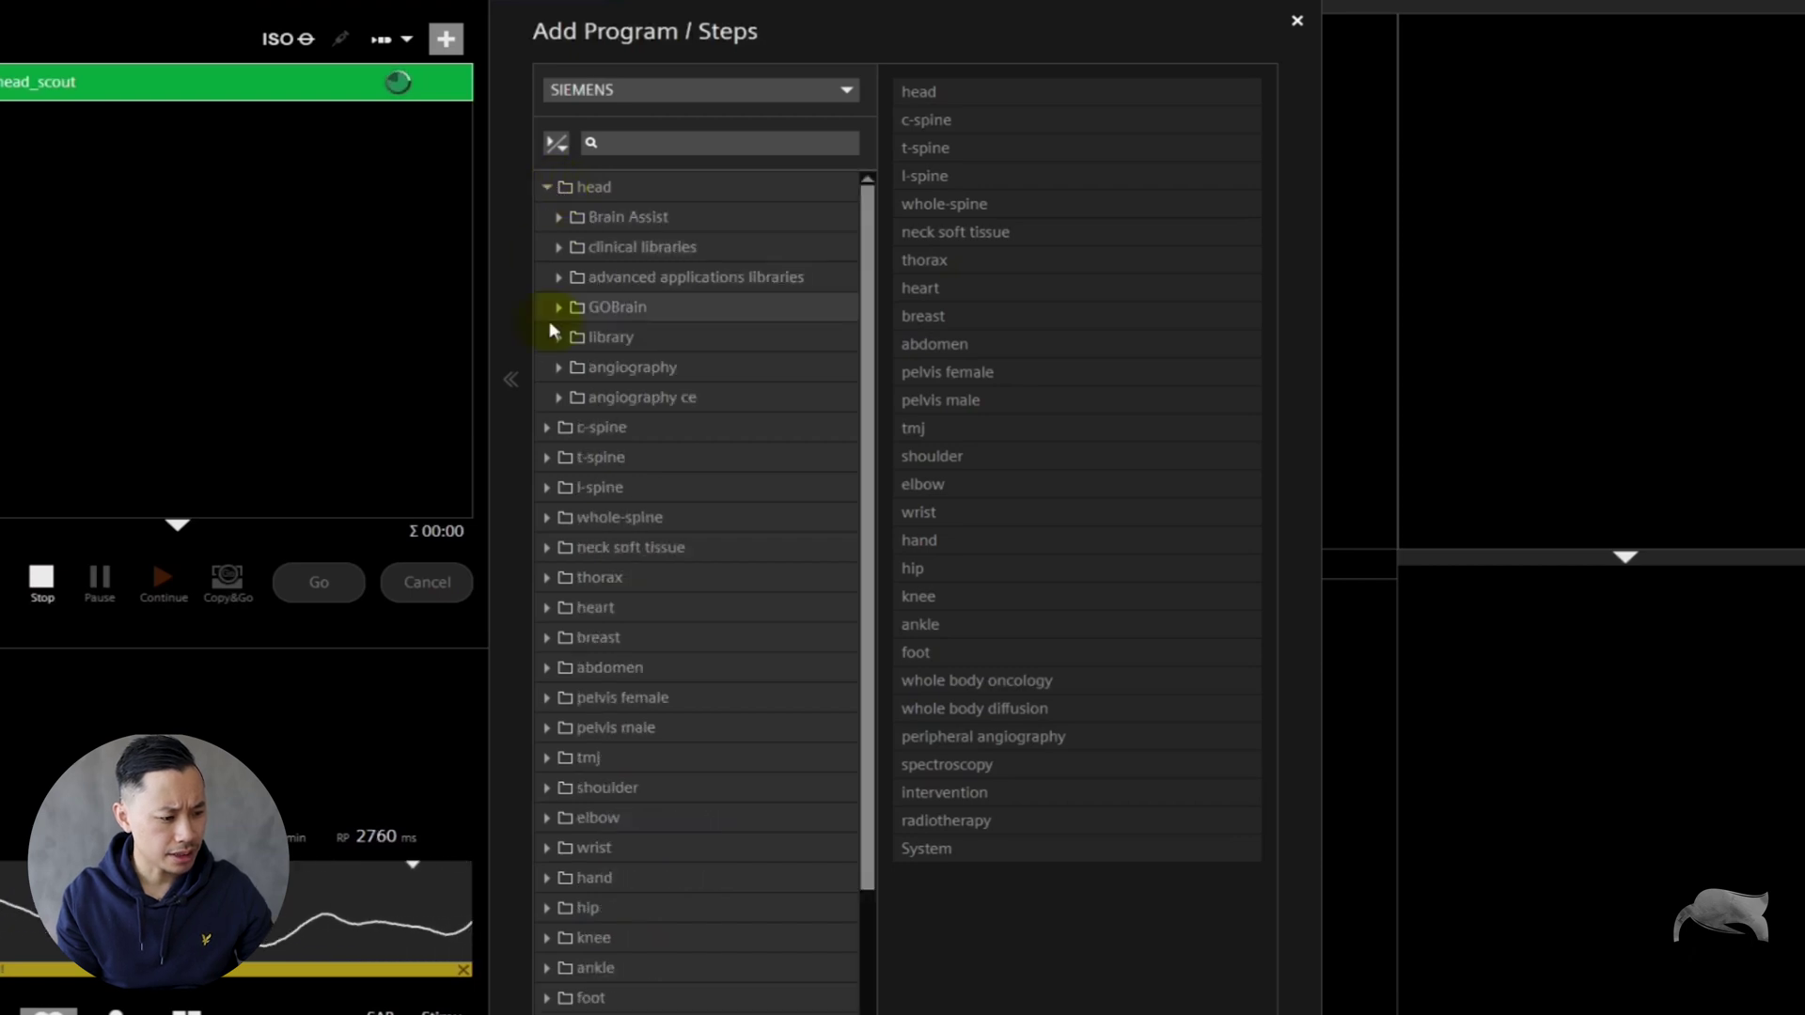
left_click(561, 369)
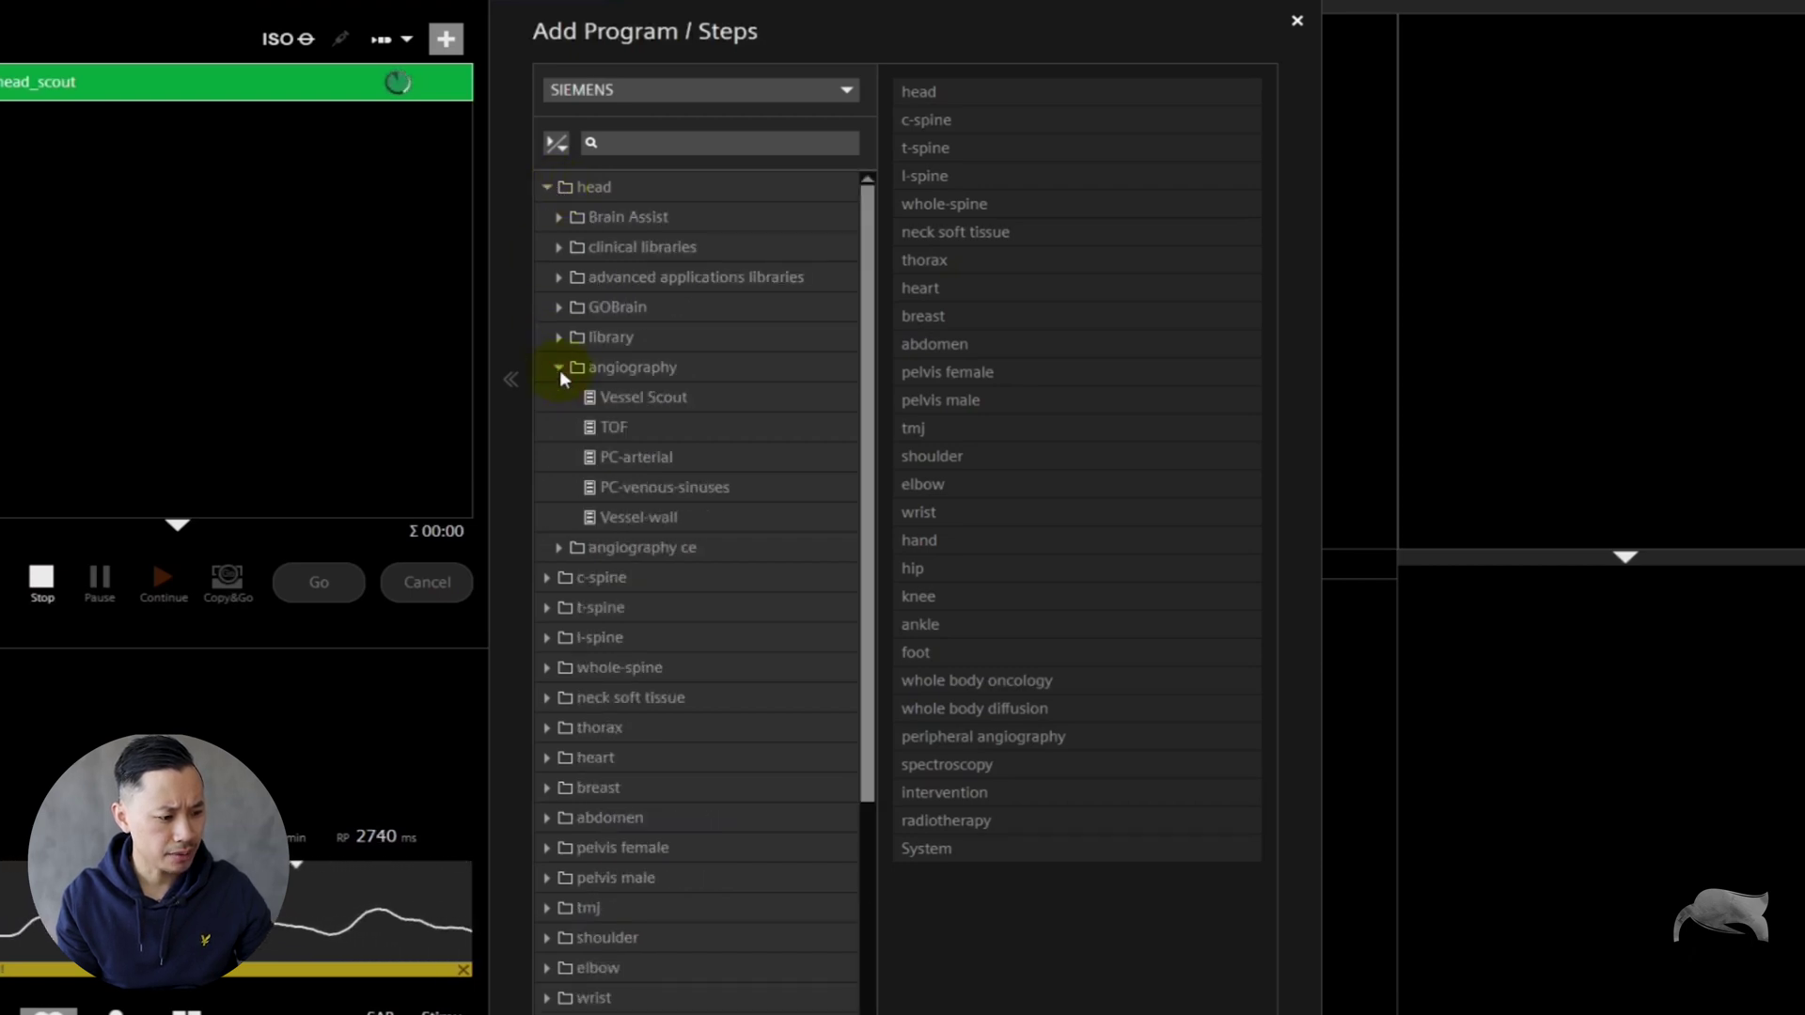
left_click(651, 490)
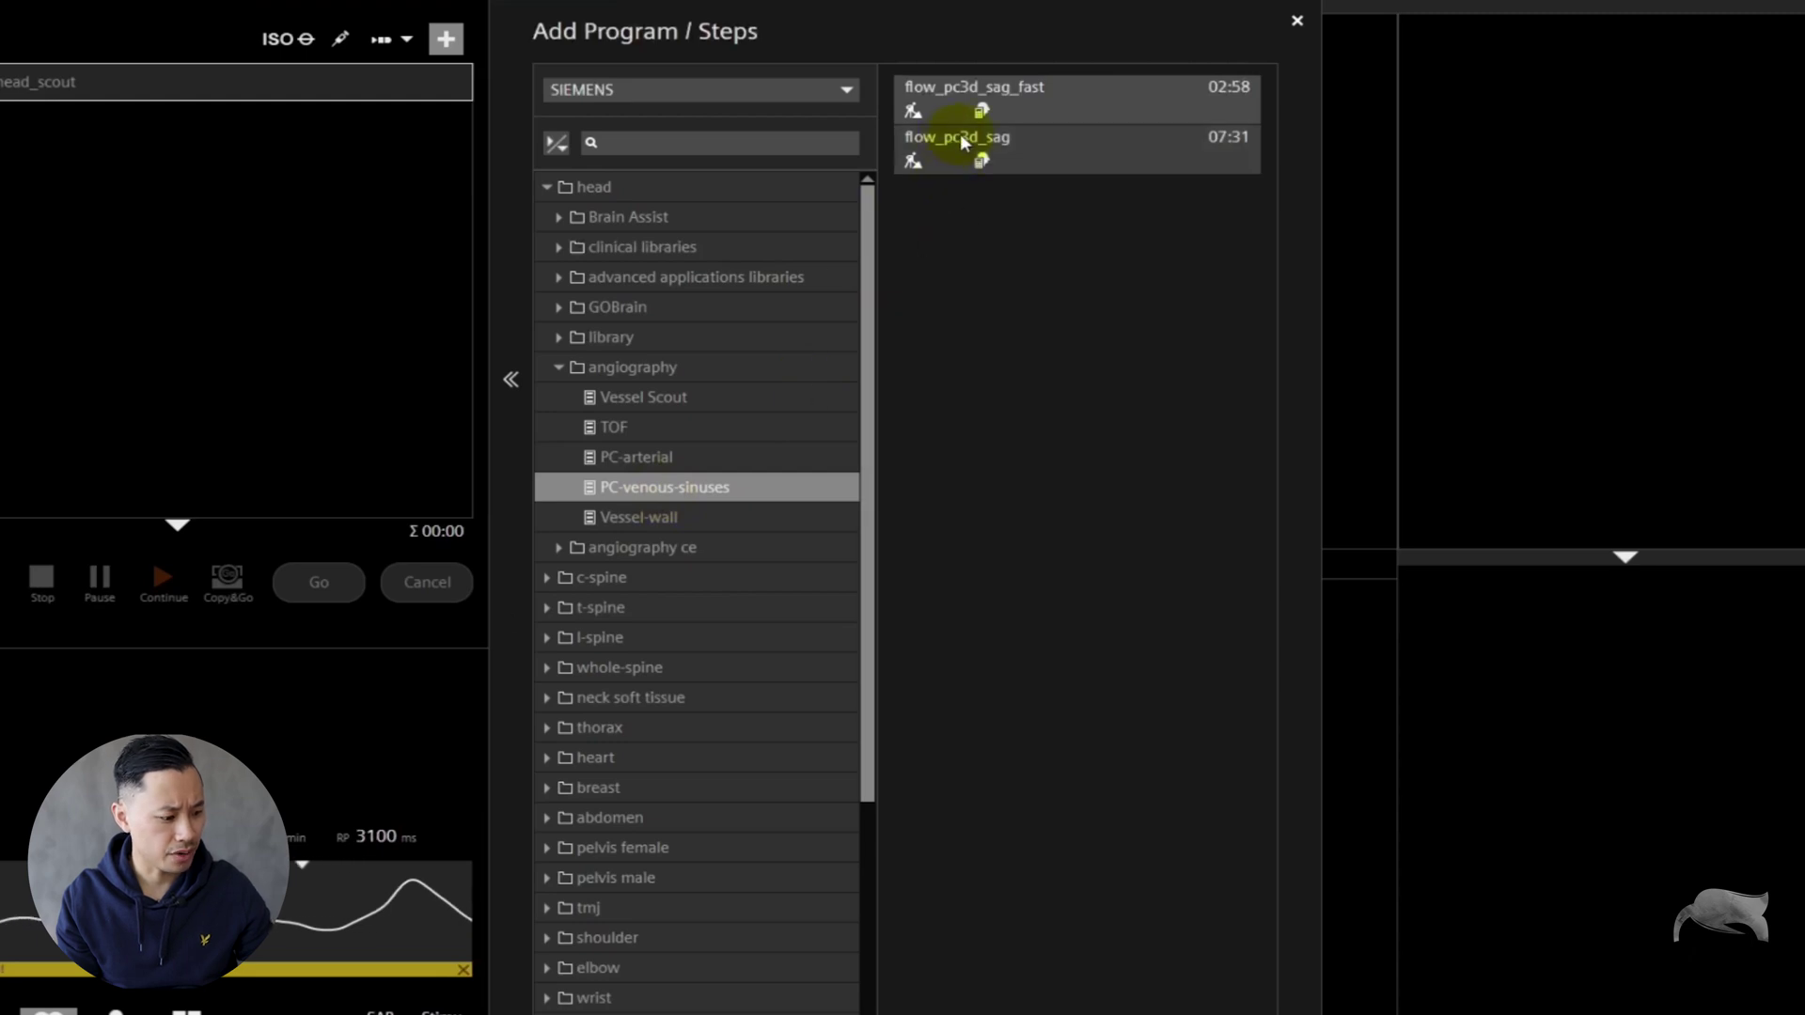
left_click_drag(960, 134, 250, 234)
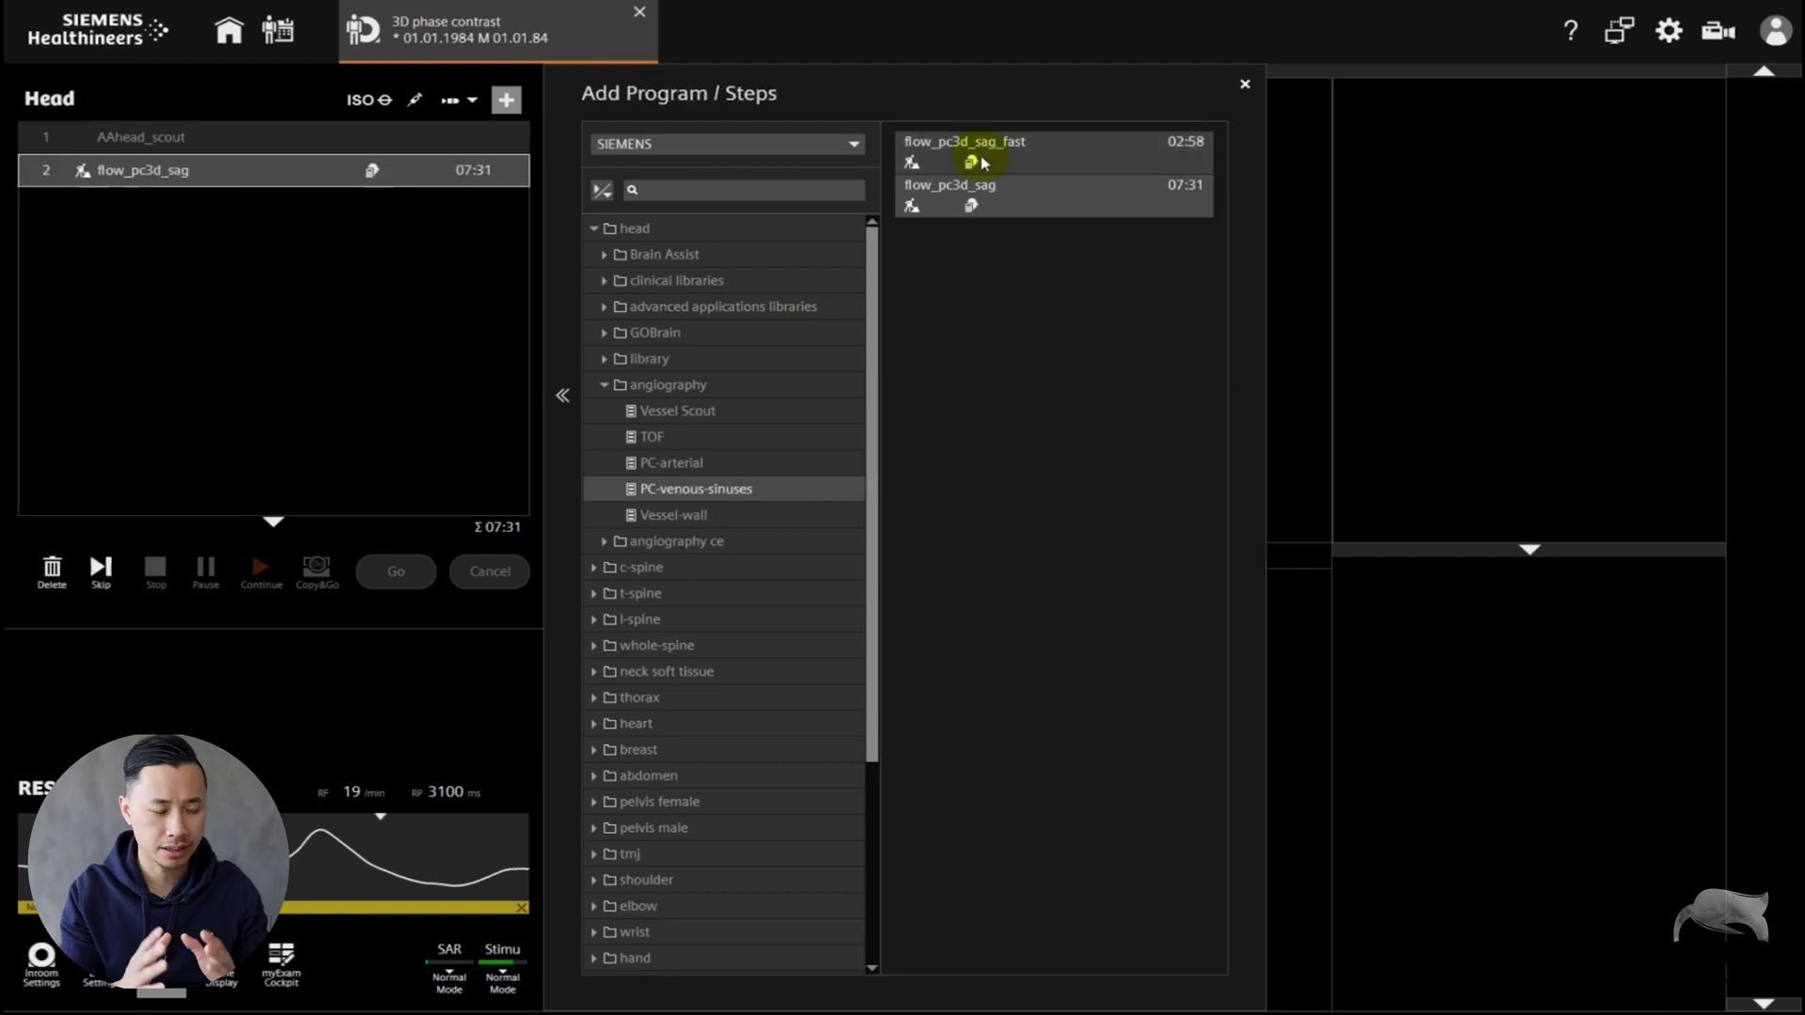
left_click(1245, 84)
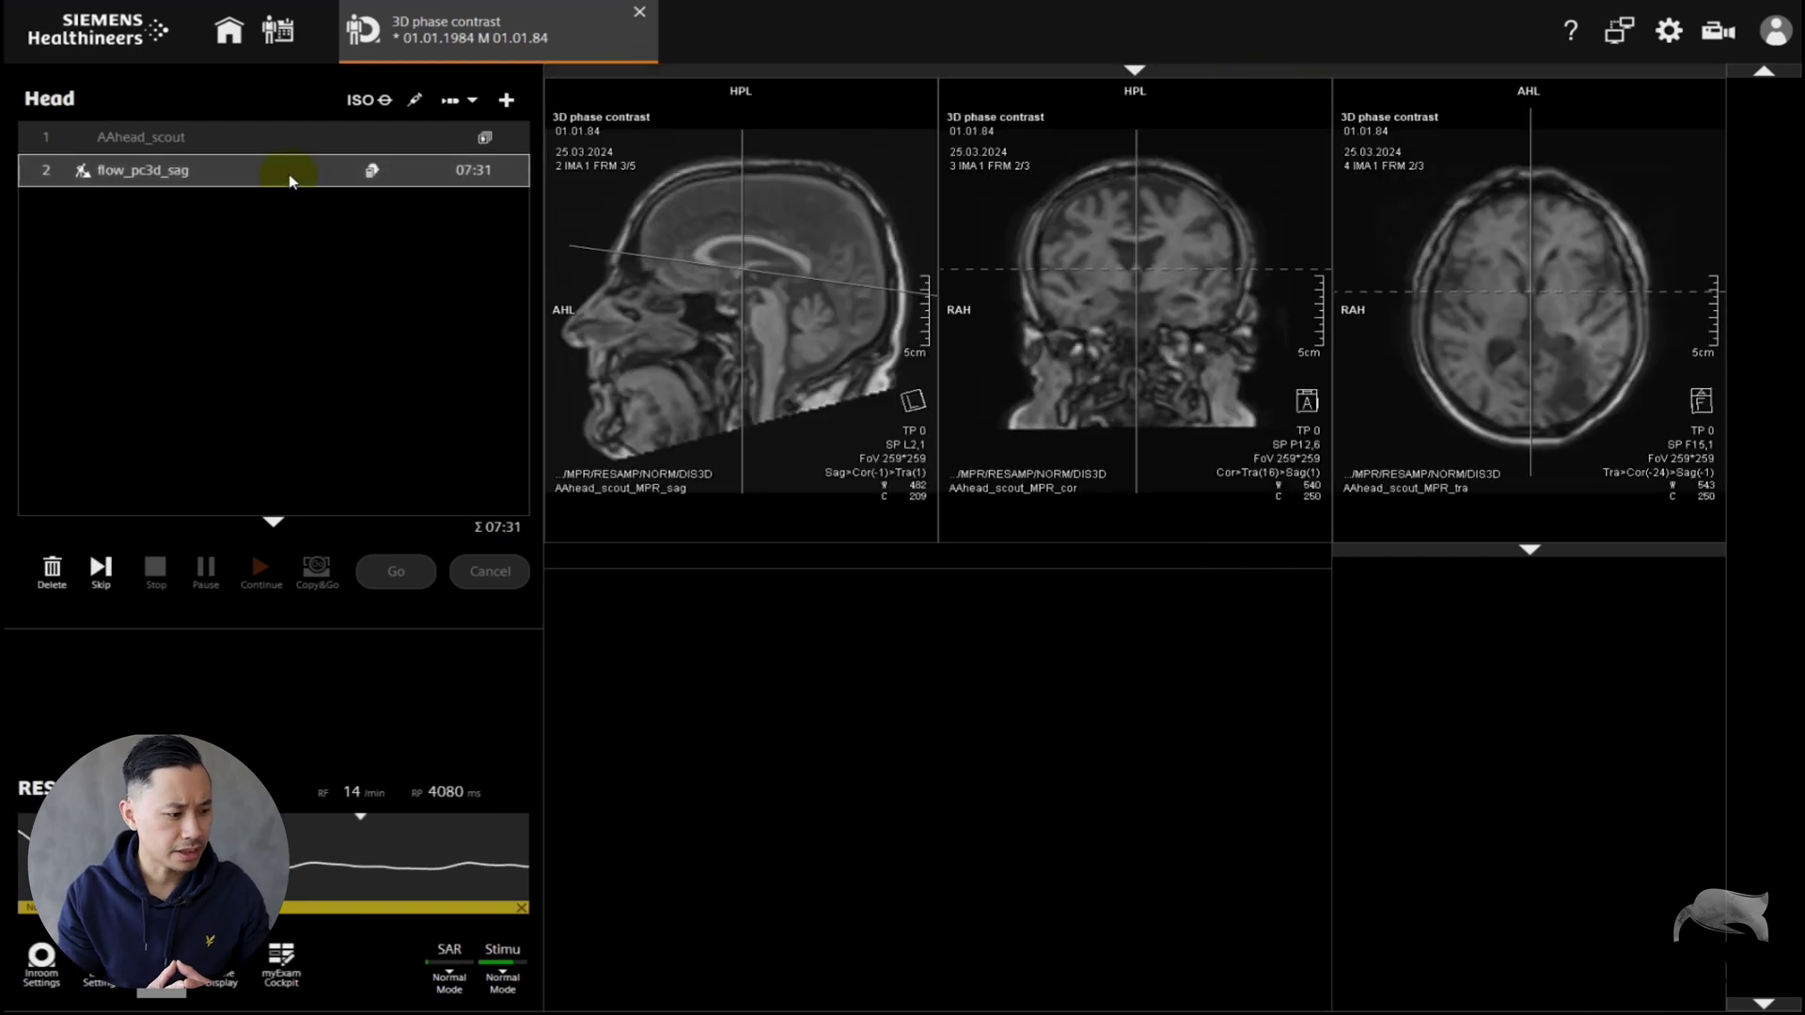
- Open flow_pc3d_sag for planning, set its position to Isocenter and set AutoAlign to Head > Brain
double_click(292, 179)
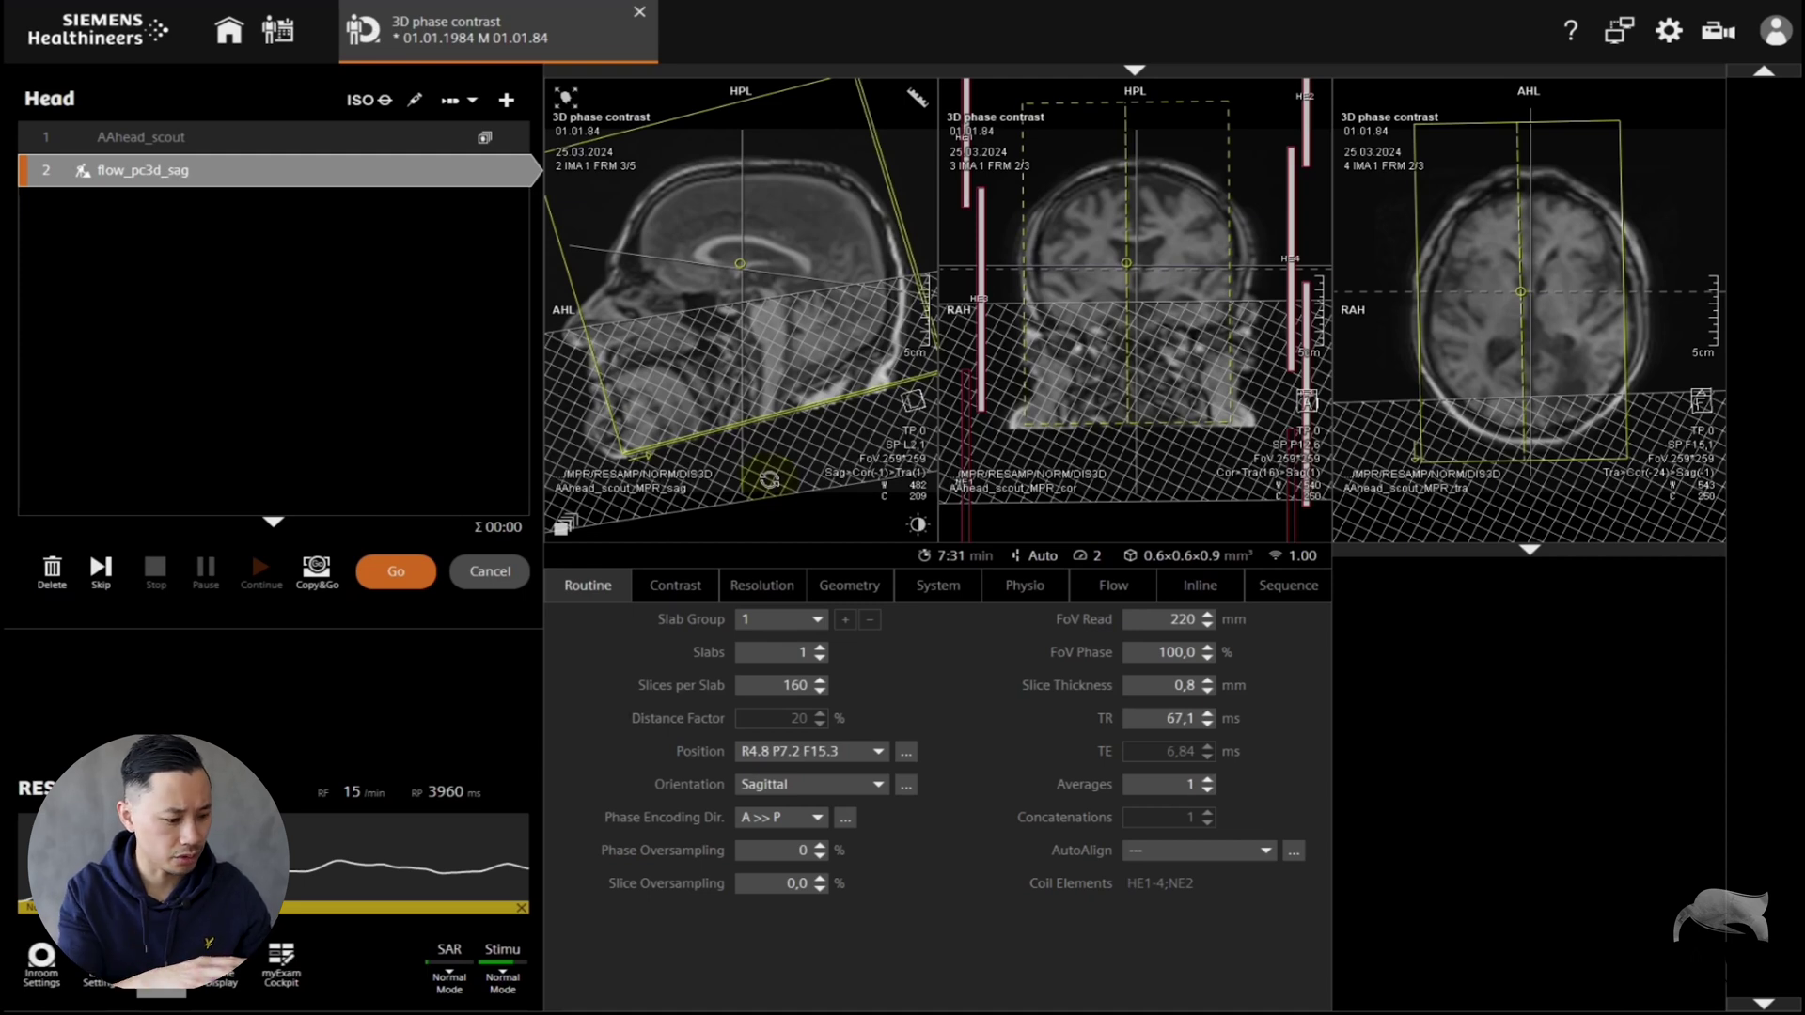
left_click(861, 751)
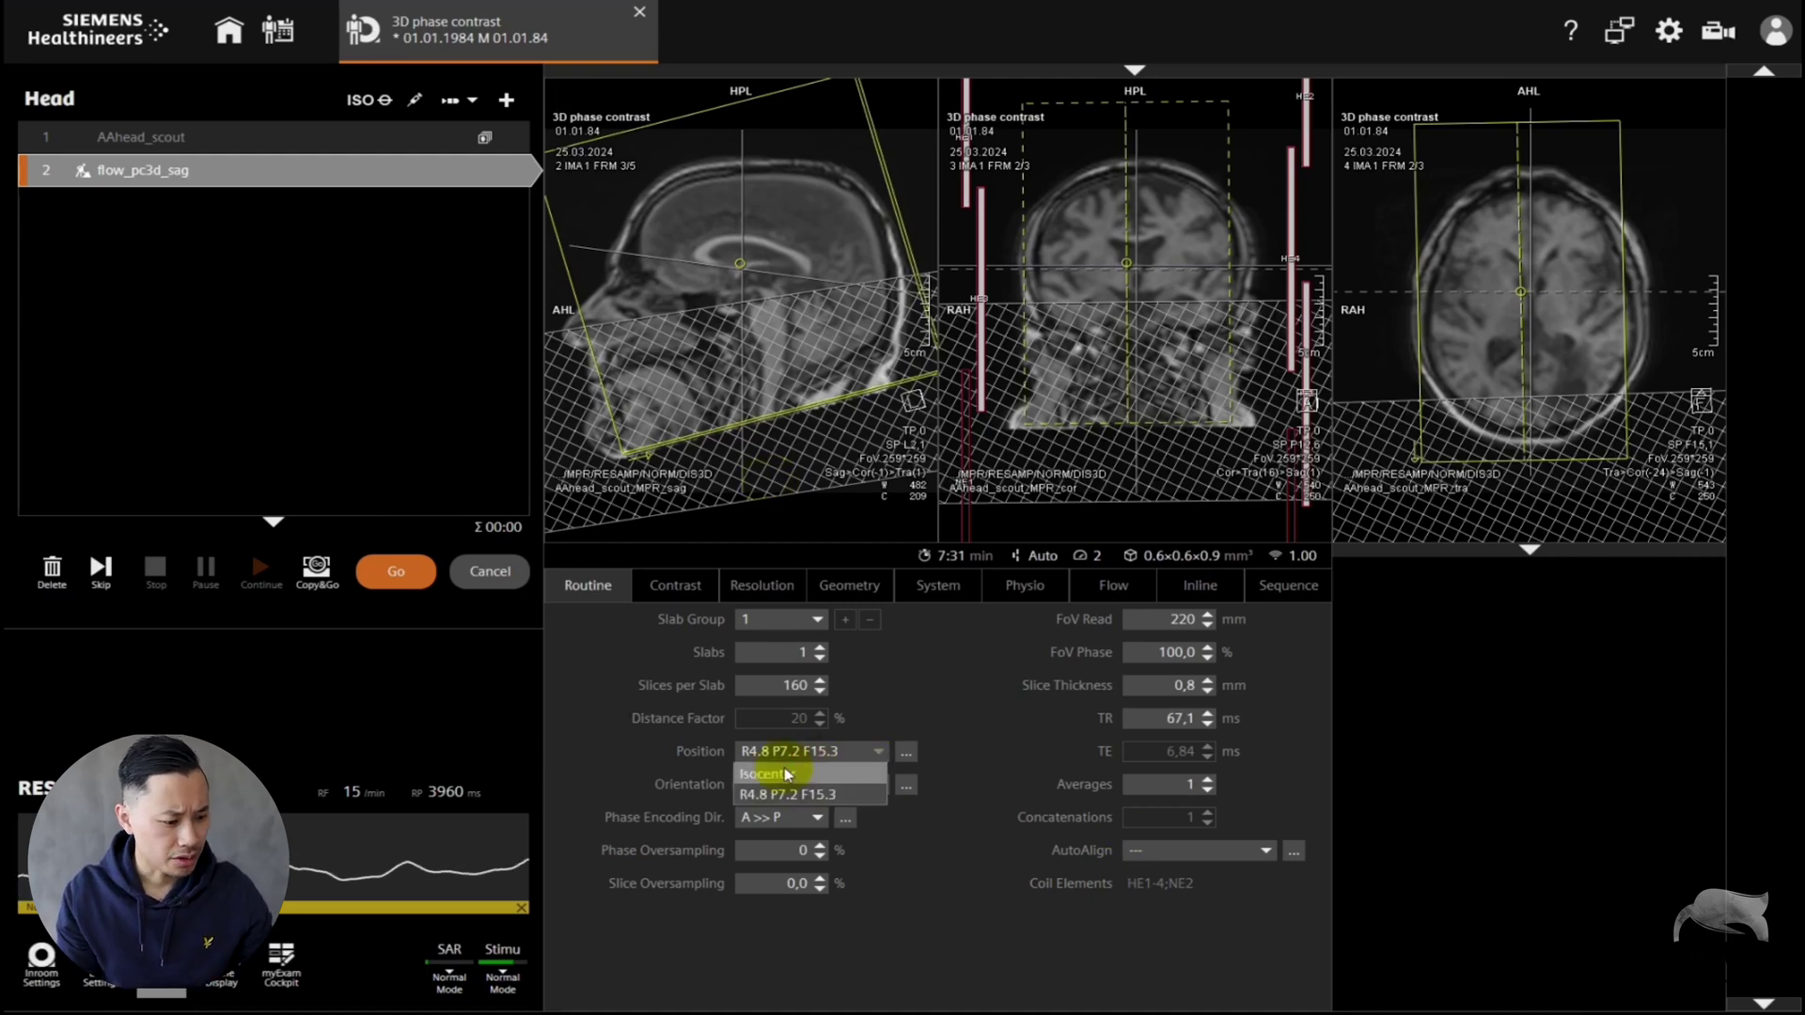
left_click(819, 789)
left_click(816, 786)
left_click(813, 799)
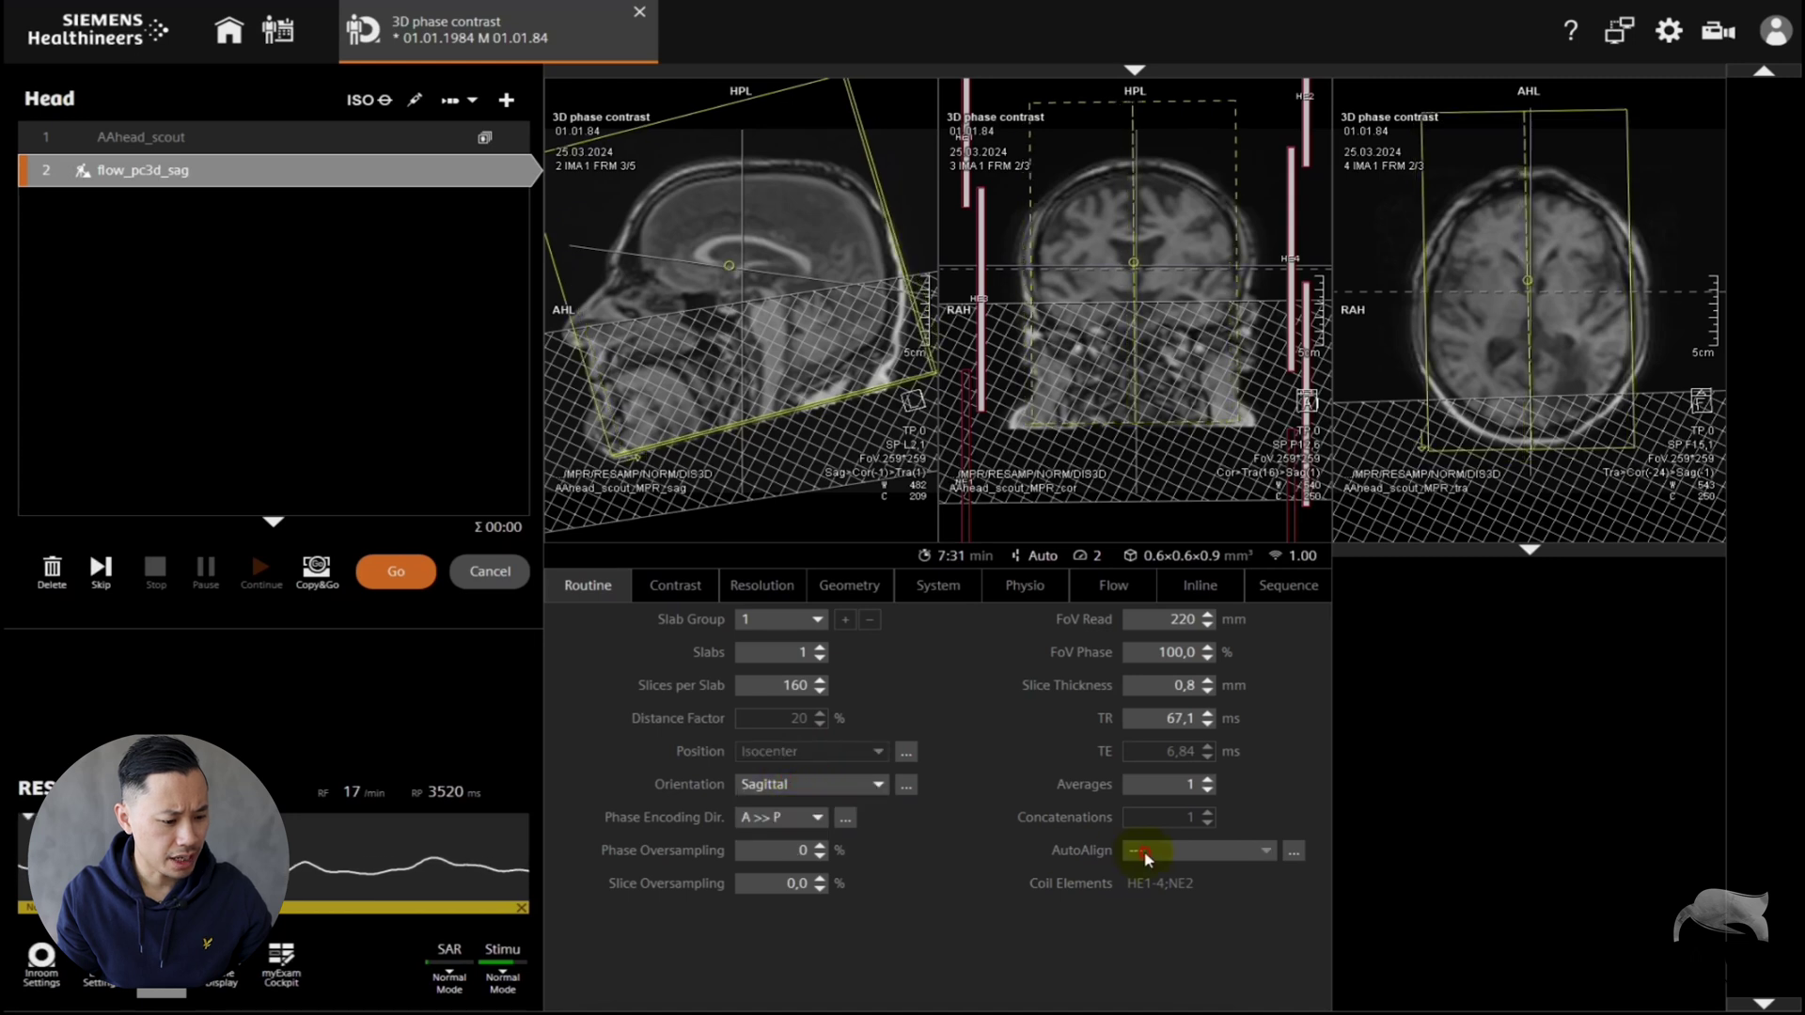
left_click(1166, 850)
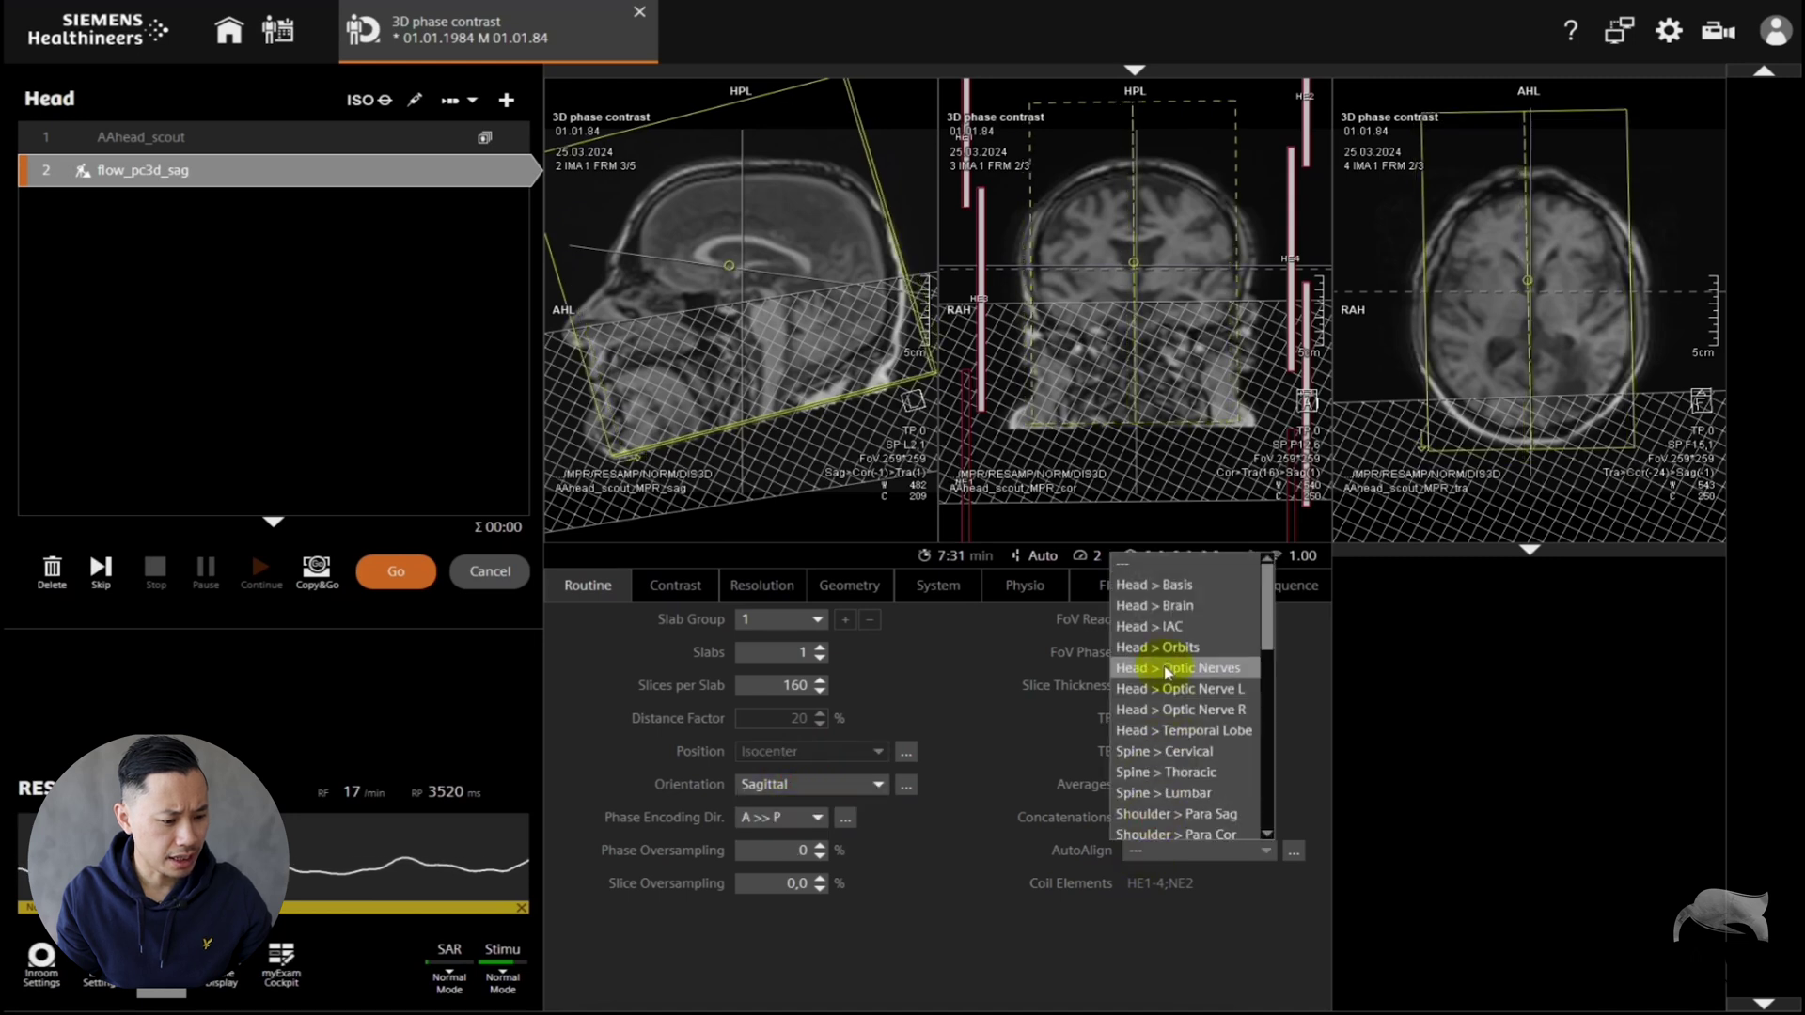
left_click(1160, 607)
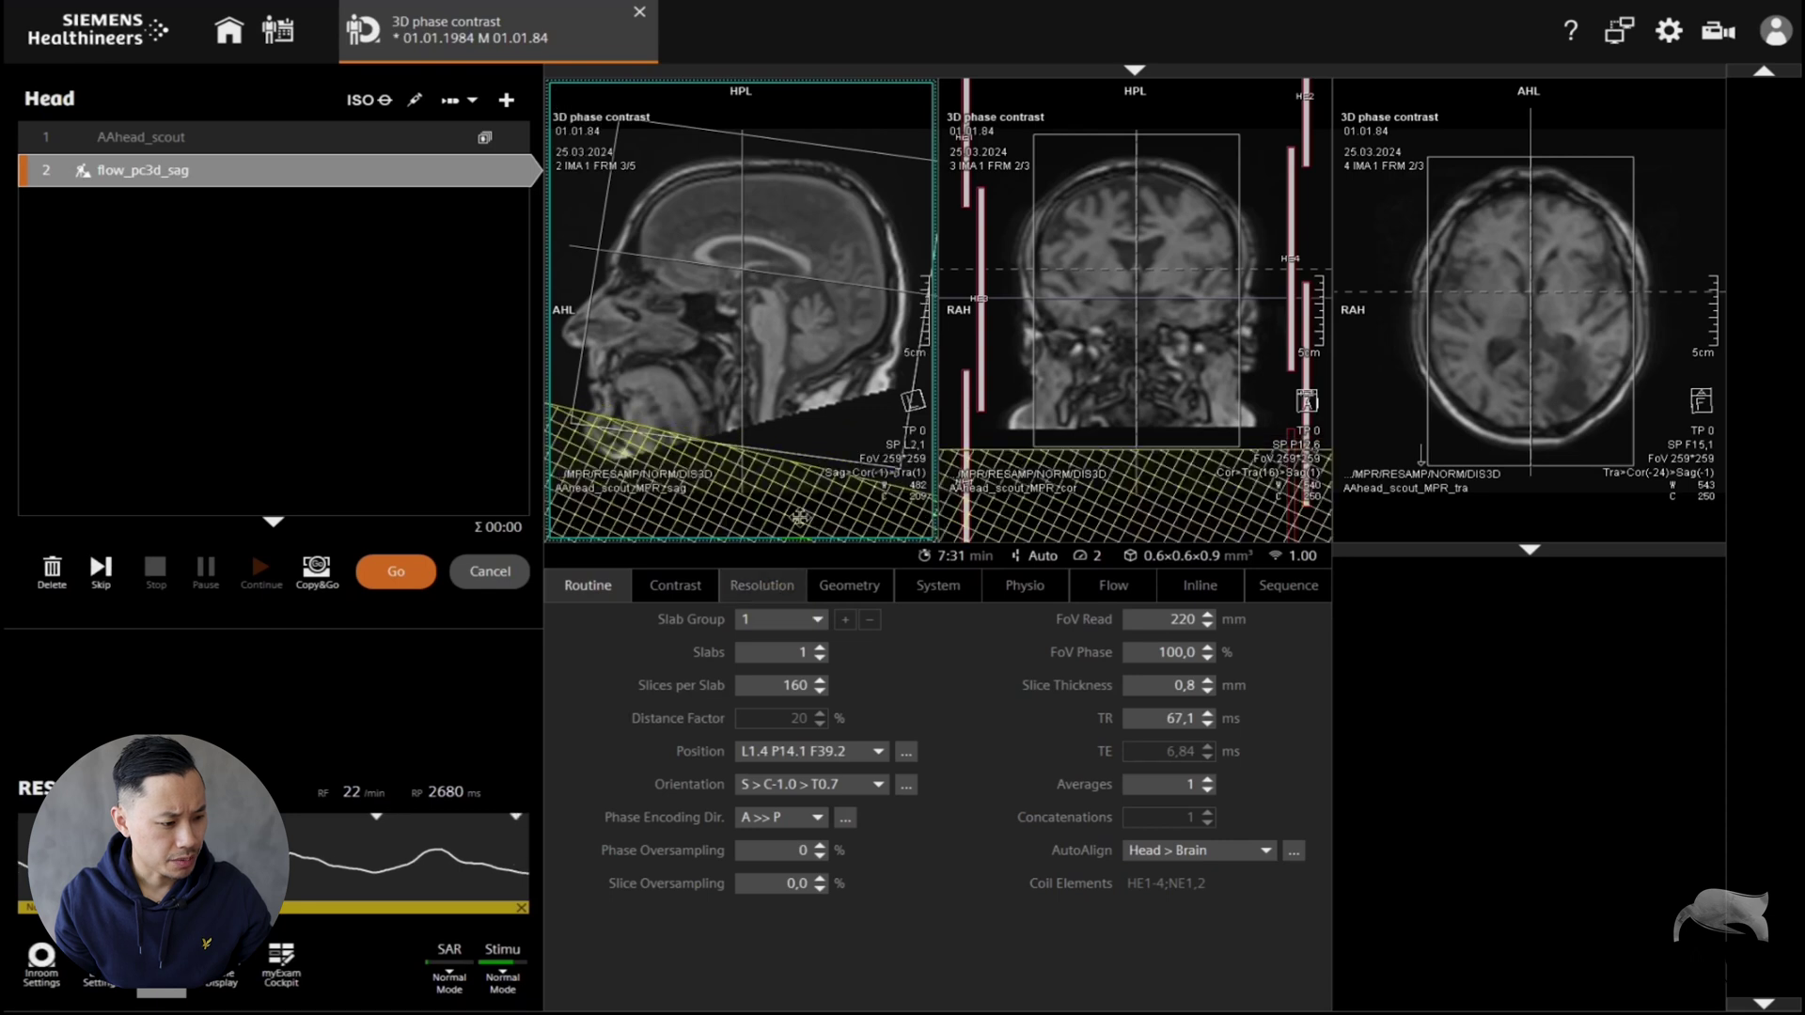
- Shift the slab on the sagittal scout to about L1.6 P4.1 F38.3 so it covers the head, and start the scan
mouse_move(796, 399)
left_mouse_down()
mouse_move(753, 282)
mouse_move(739, 291)
left_mouse_up()
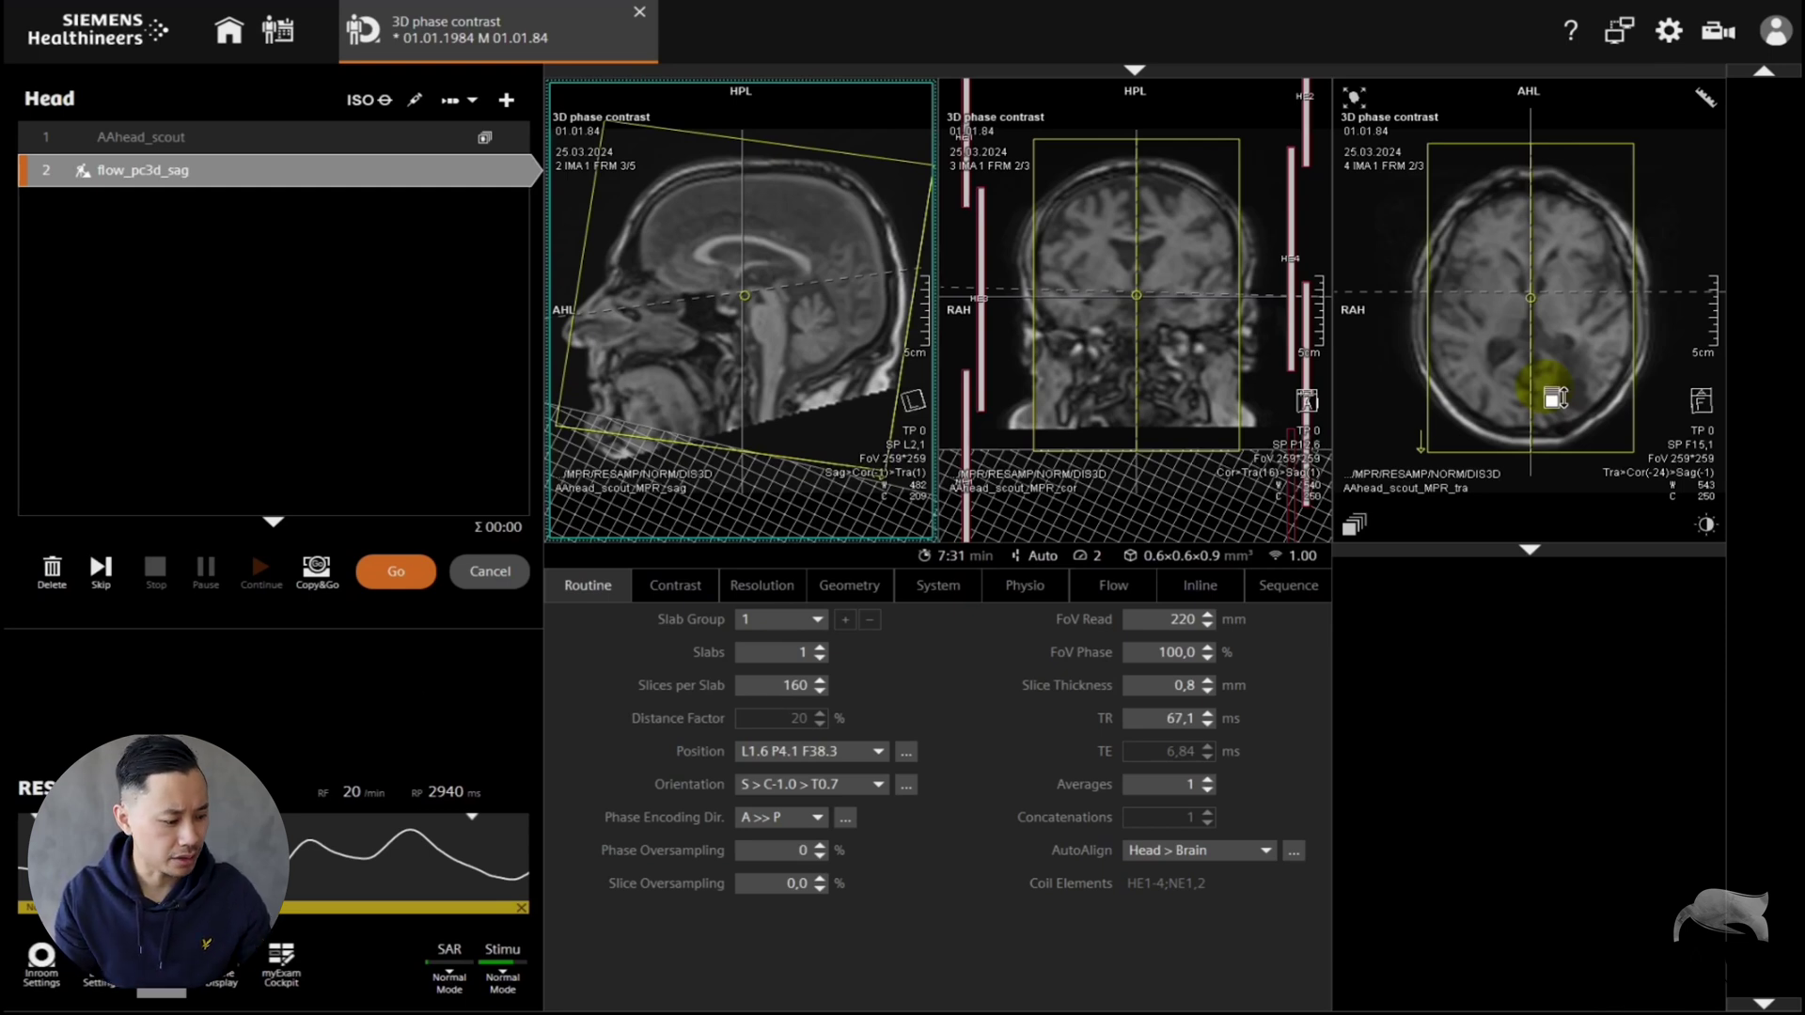
scroll(1556, 397, "down", 3)
scroll(1542, 390, "up", 3)
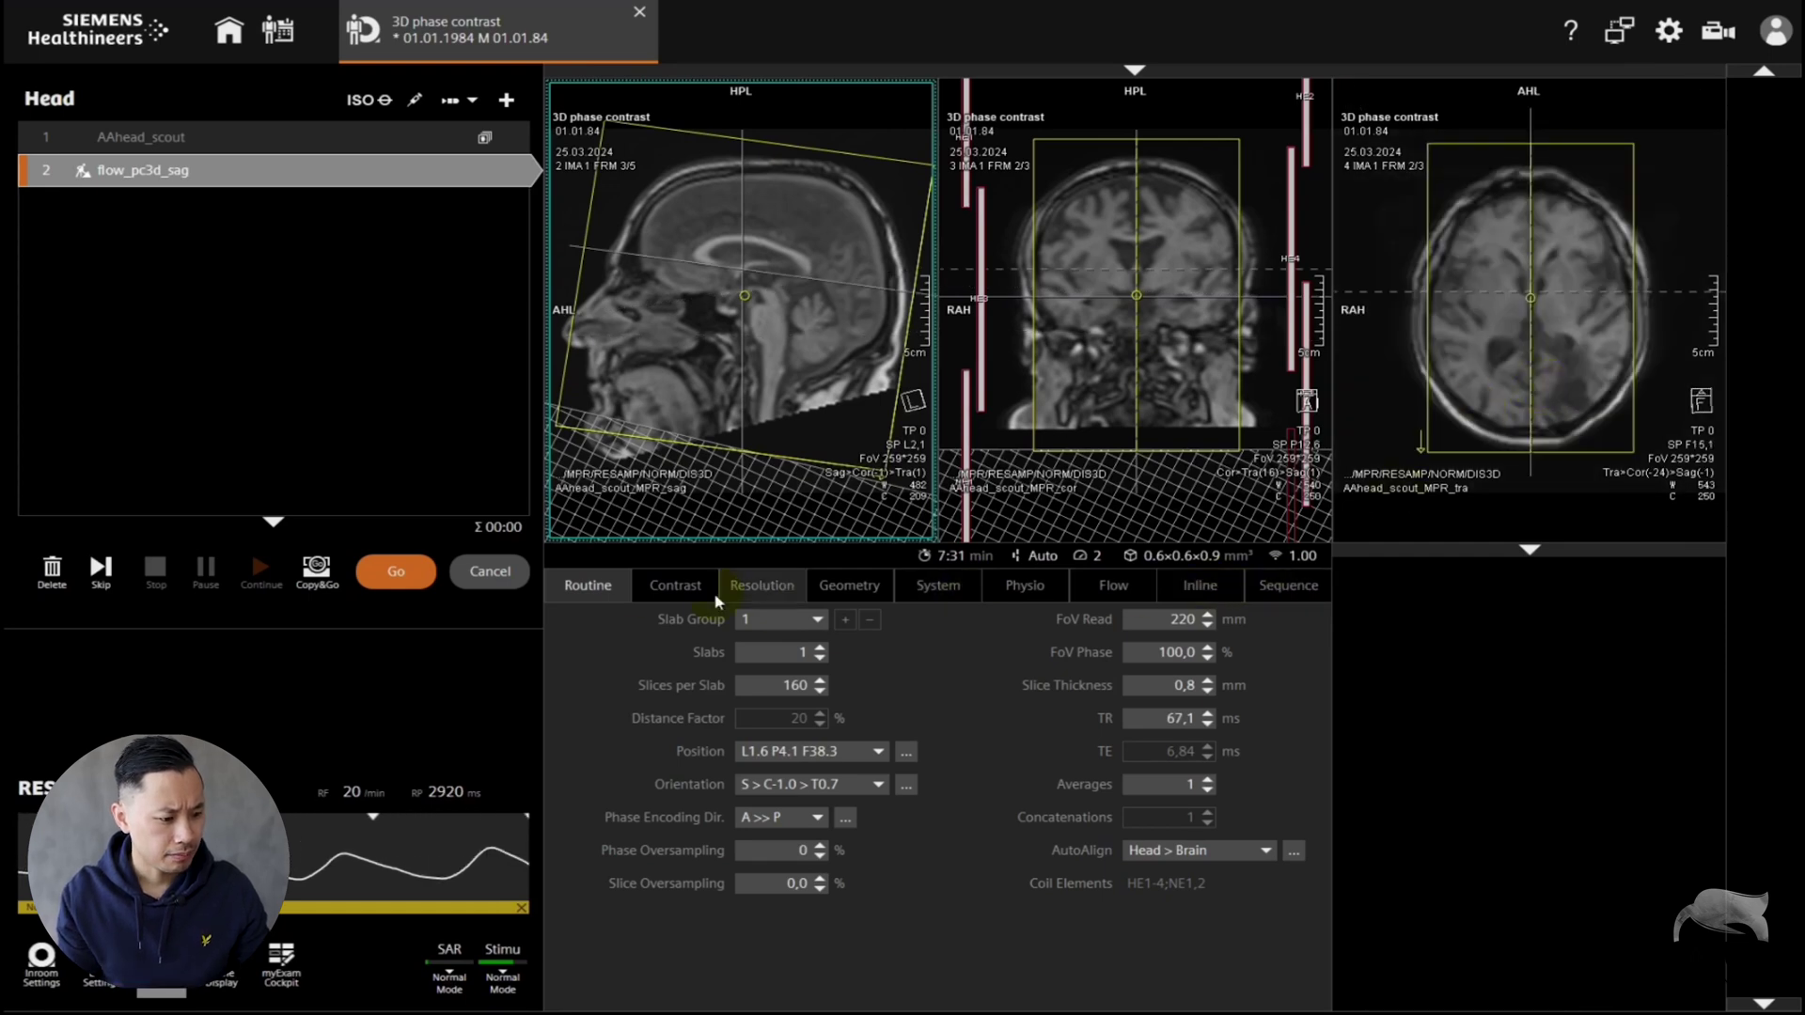
left_click(396, 570)
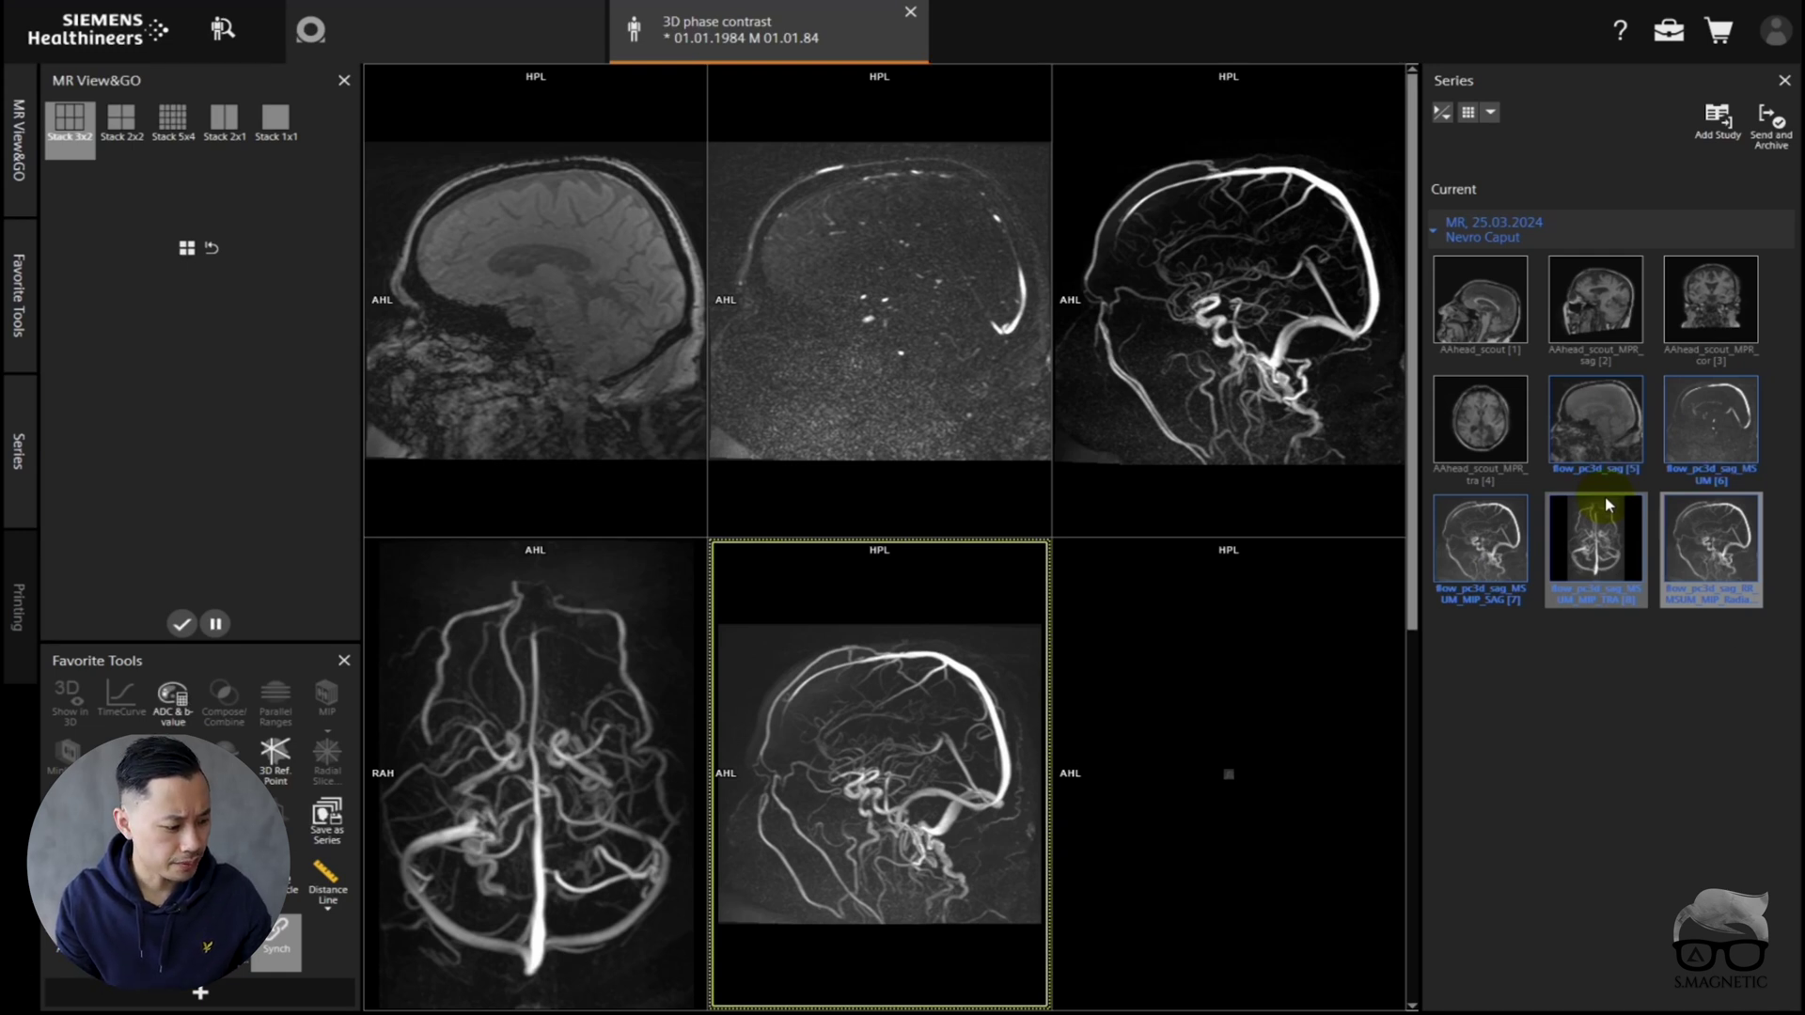
- Examine the slices of the rephased flow_pc3d_sag series and the magnitude-sum flow_pc3d_sag_MSUM series in enlarged previews
double_click(1593, 414)
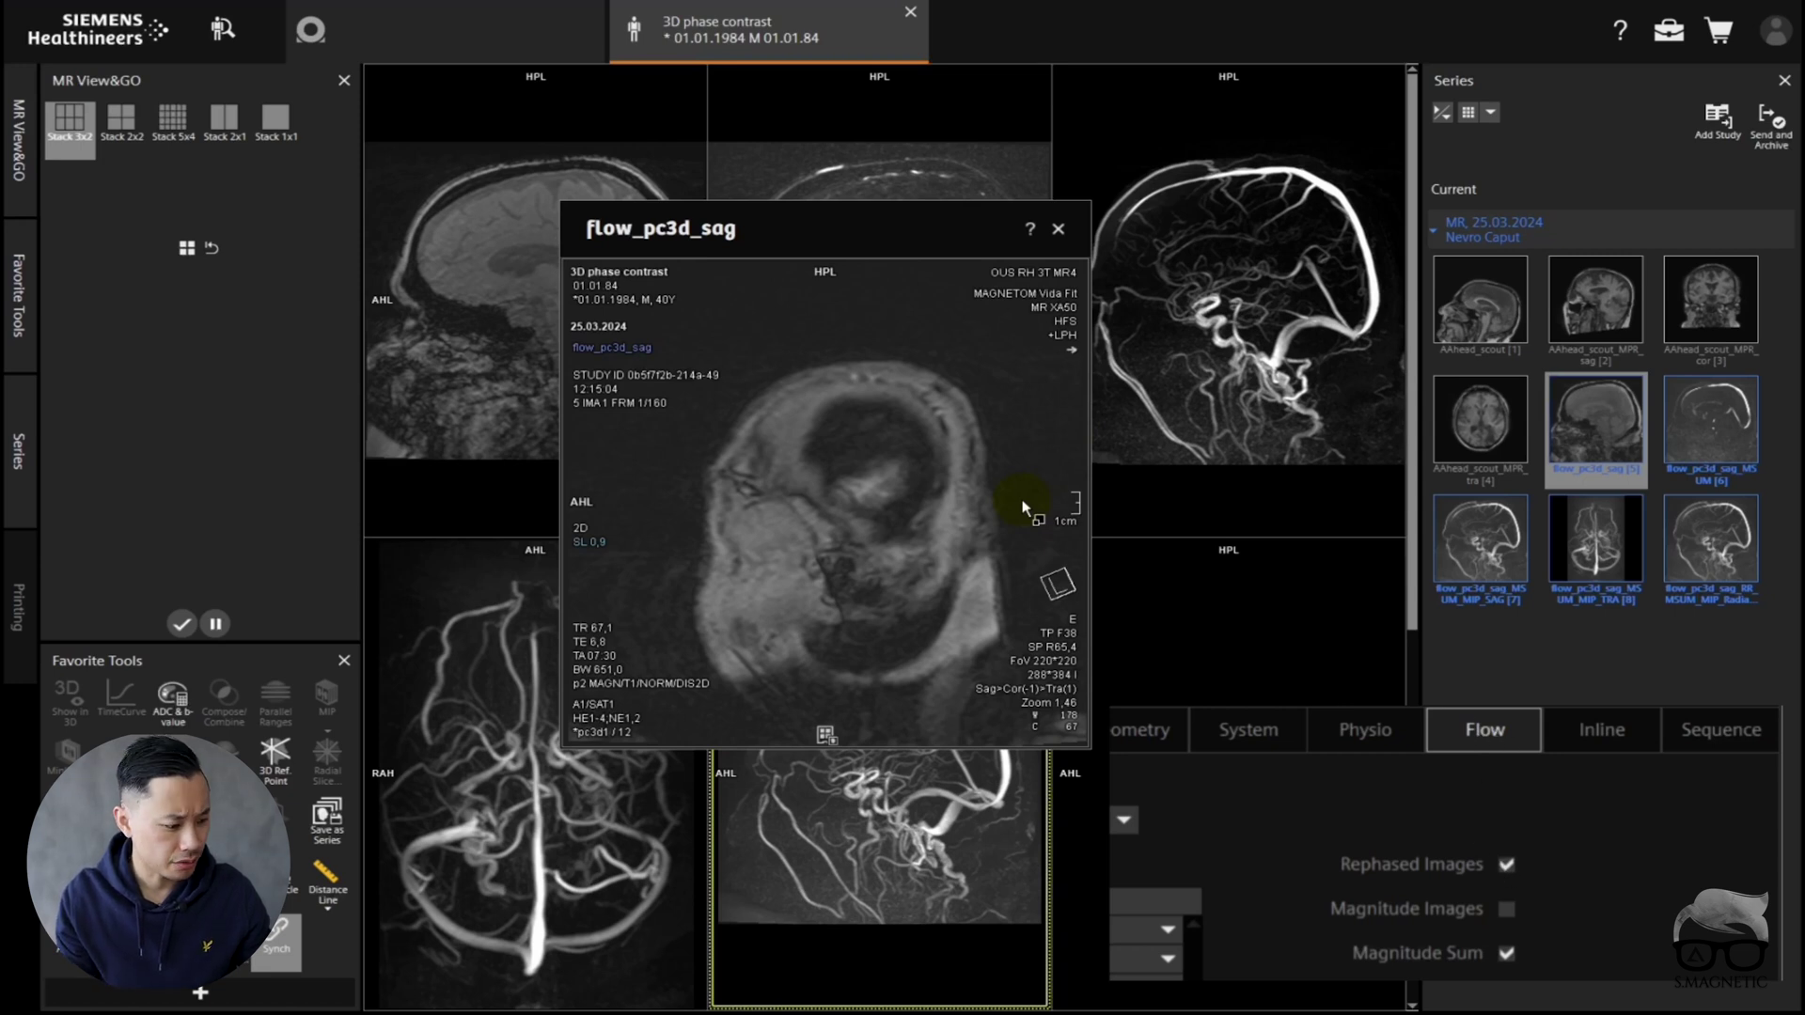
left_click_drag(1022, 499, 965, 507)
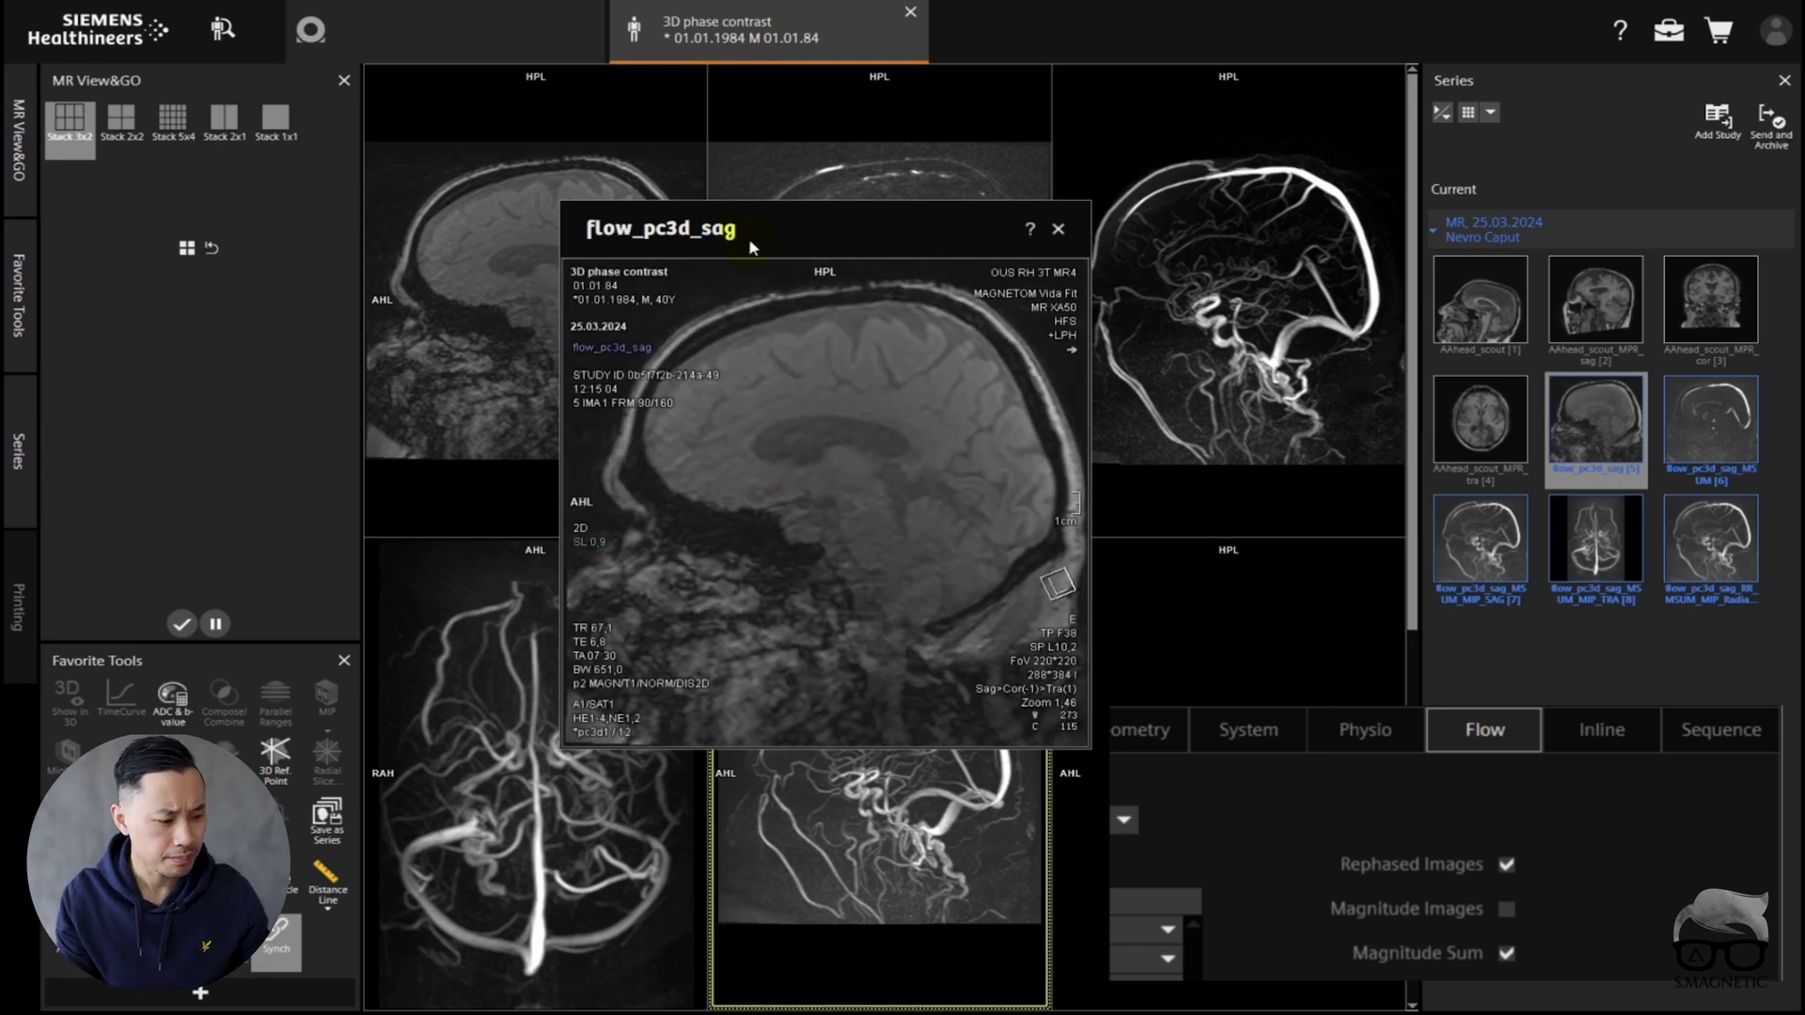
left_click(1058, 228)
left_click(1692, 426)
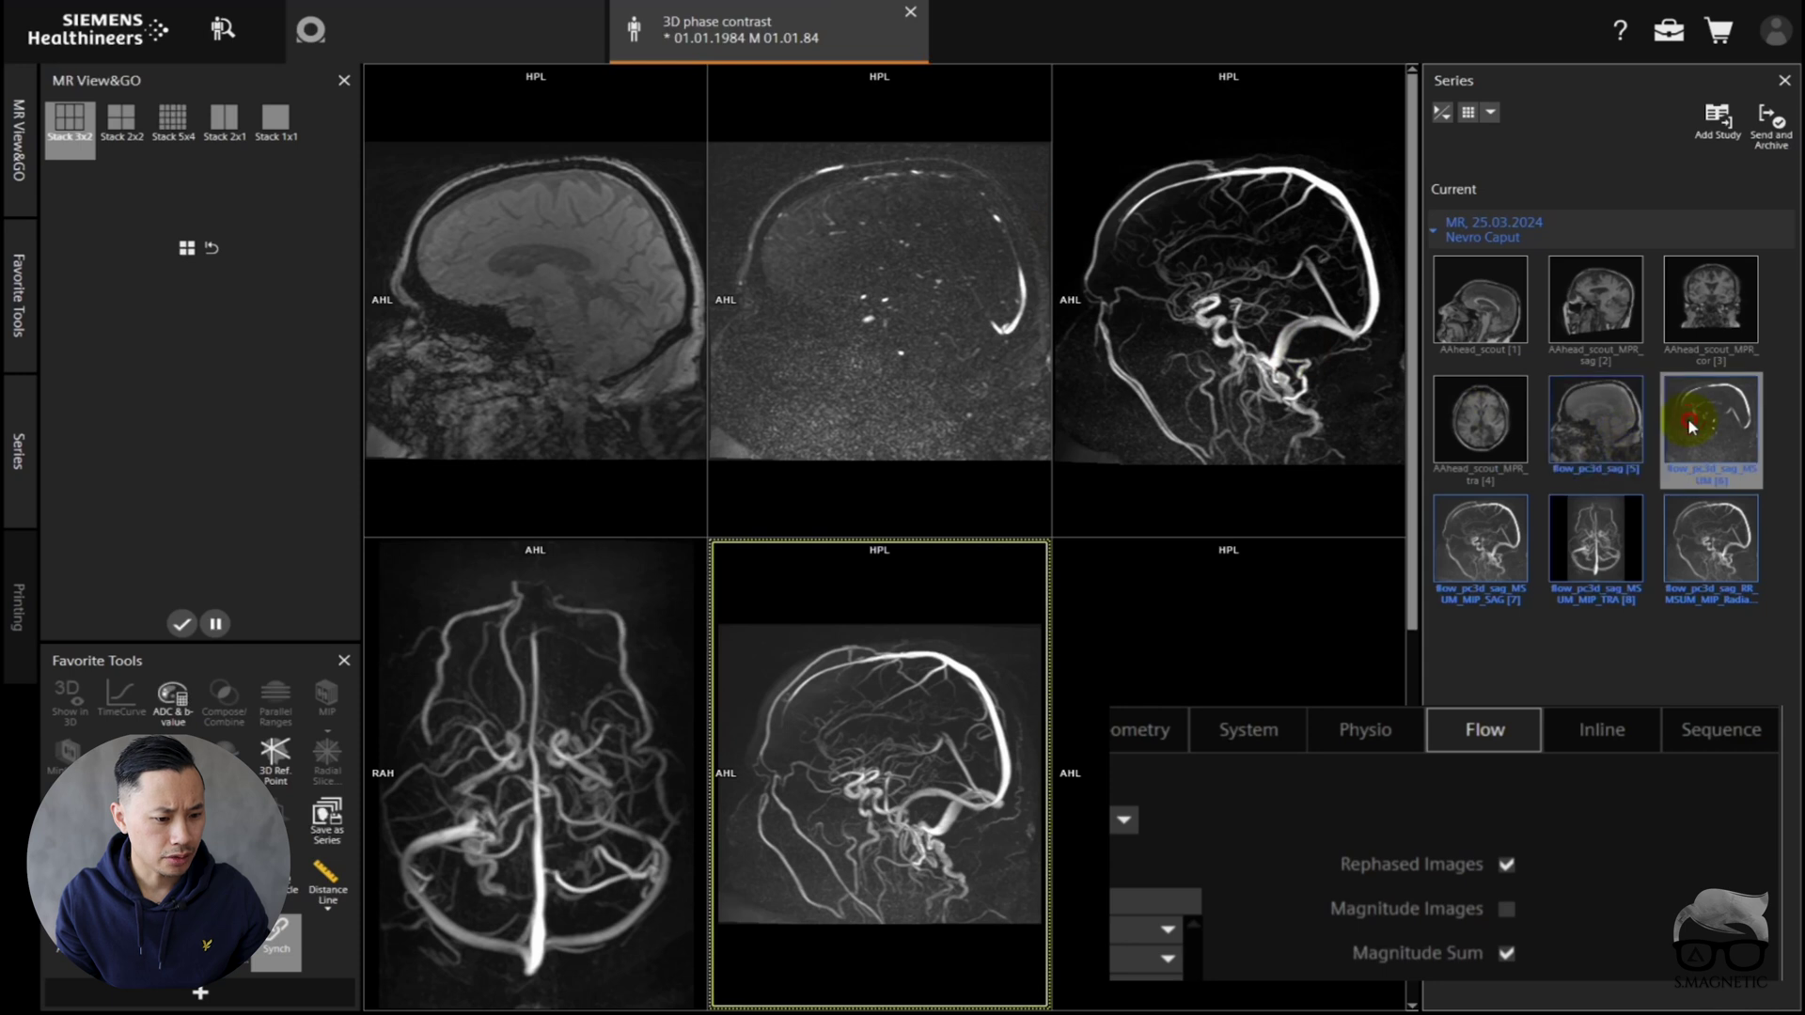
left_click(1692, 425)
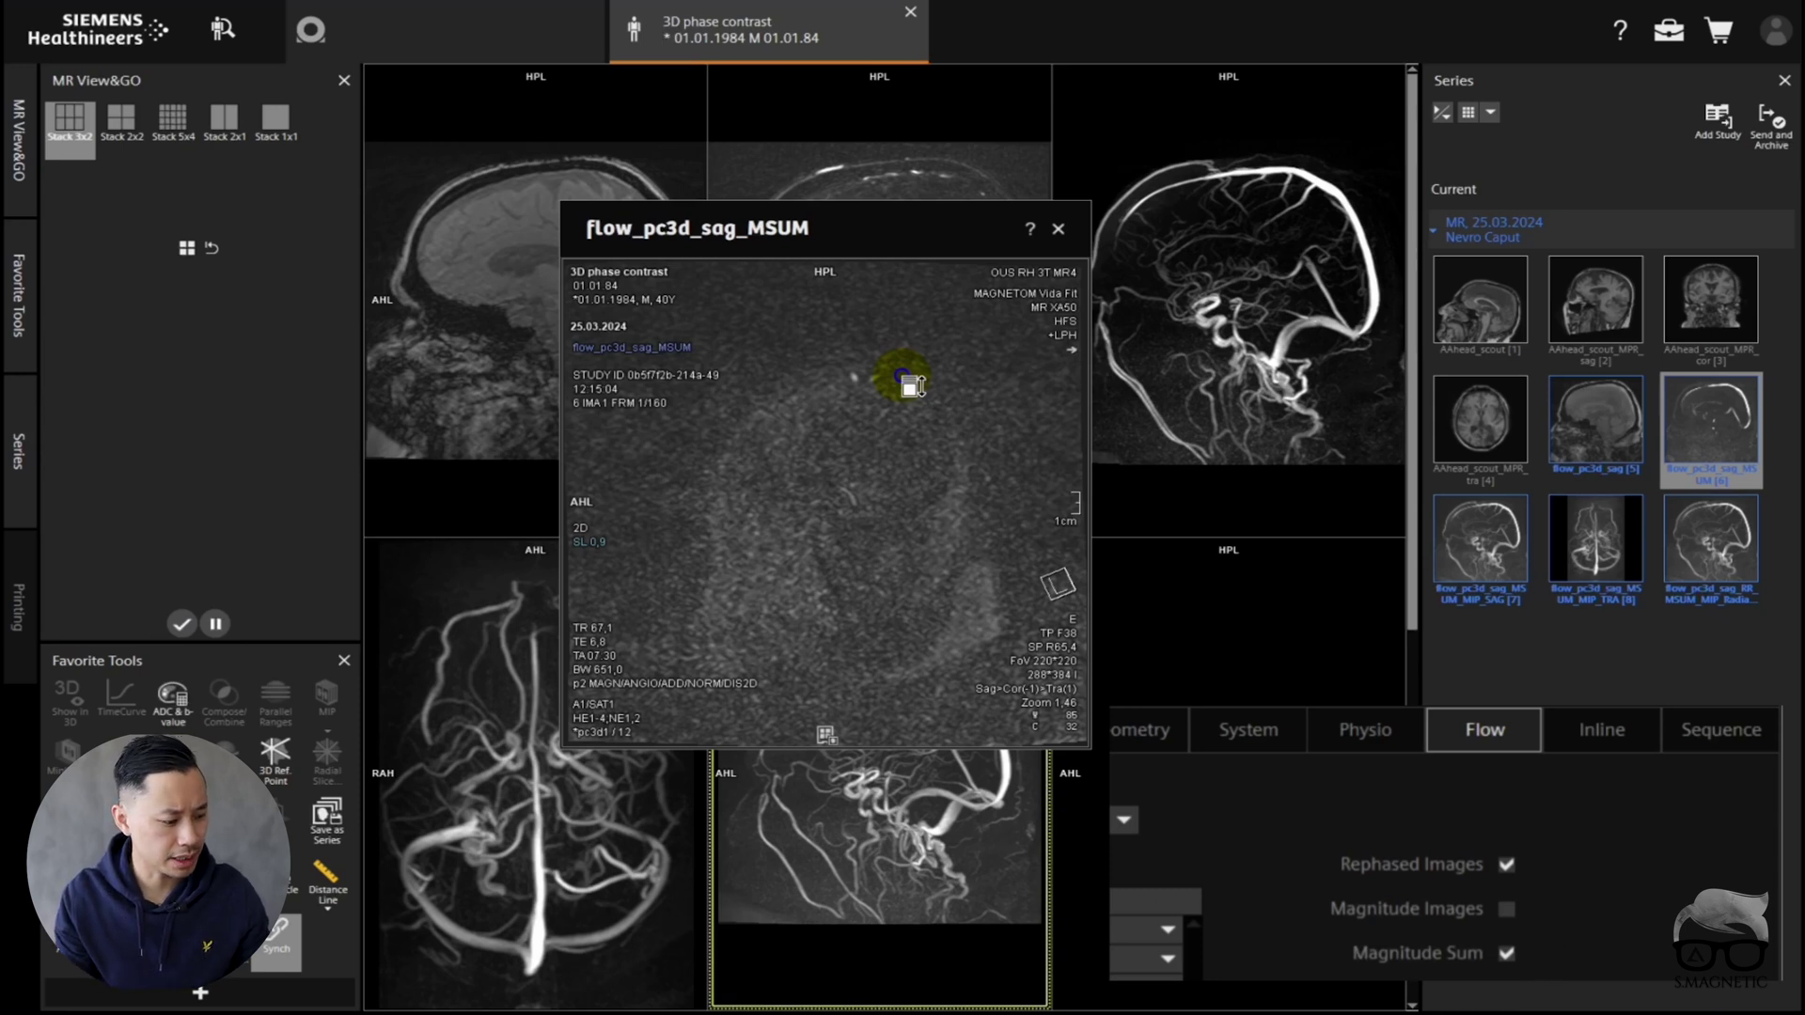
left_click_drag(902, 375, 894, 365)
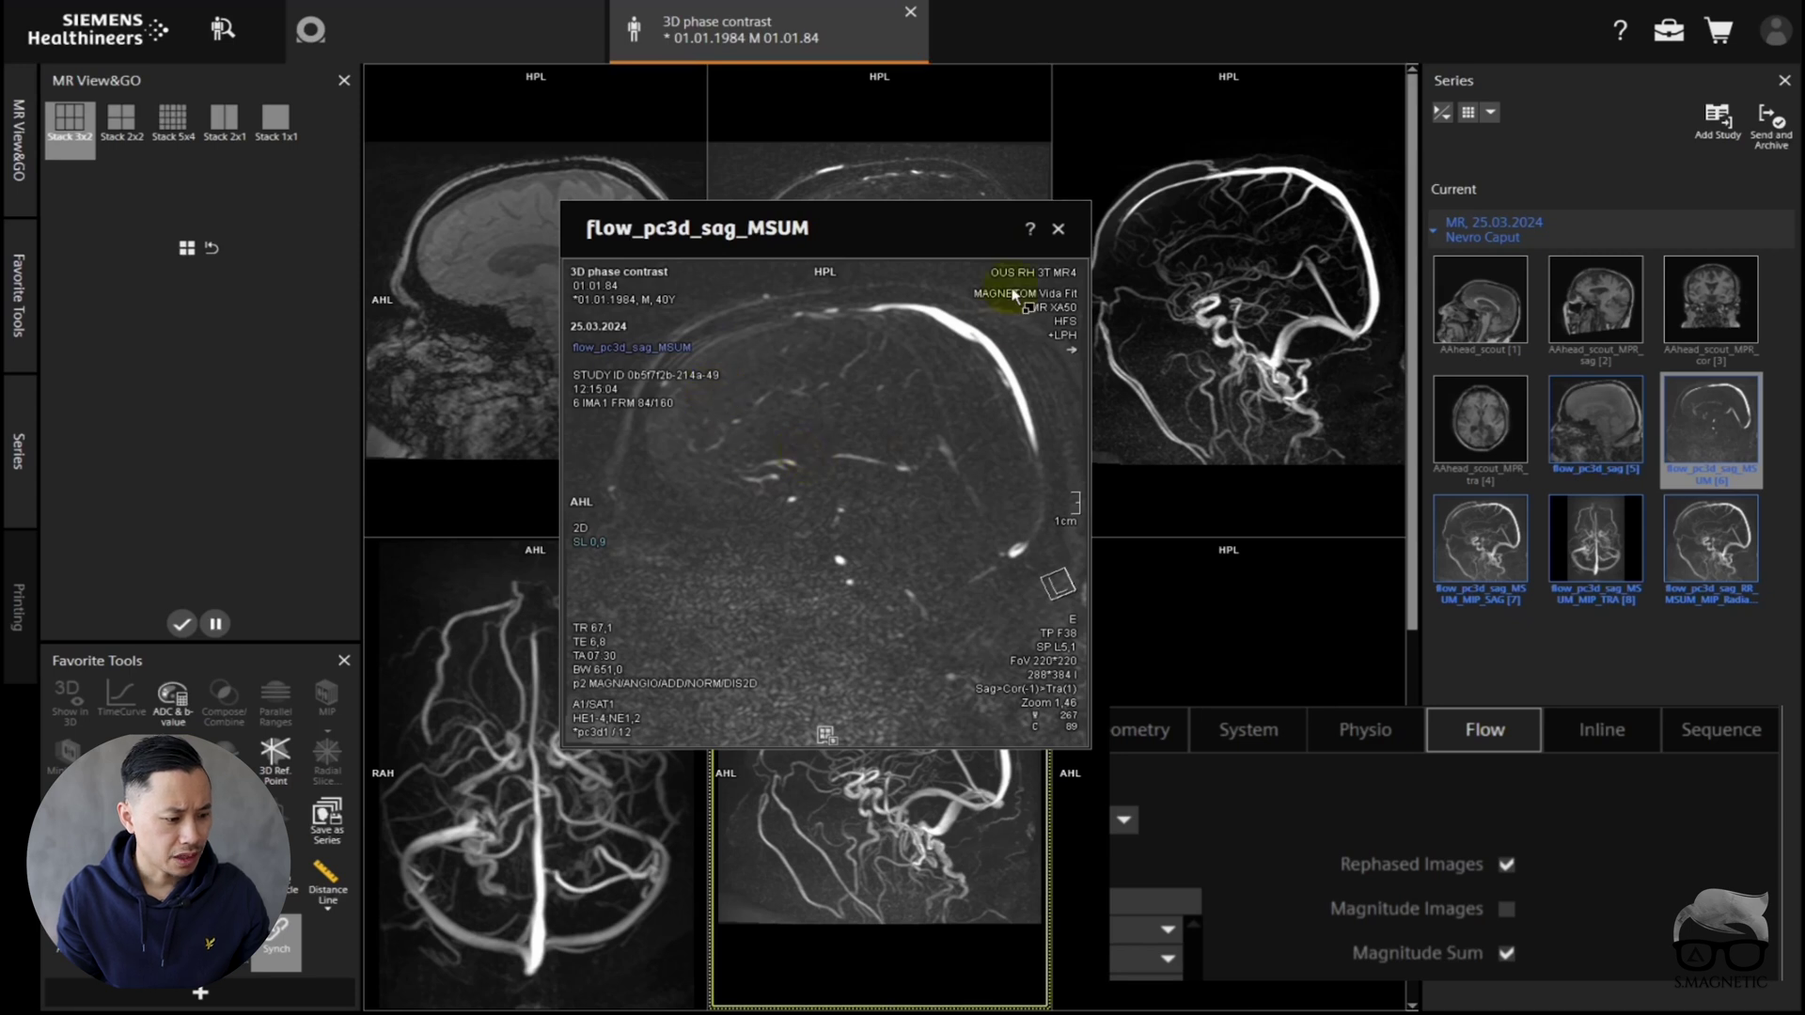
left_click(1058, 228)
- Examine the sagittal MIP and the rotating flow_pc3d_sag_RR_MSUM_MIP_Radials series in enlarged previews
left_click(1518, 541)
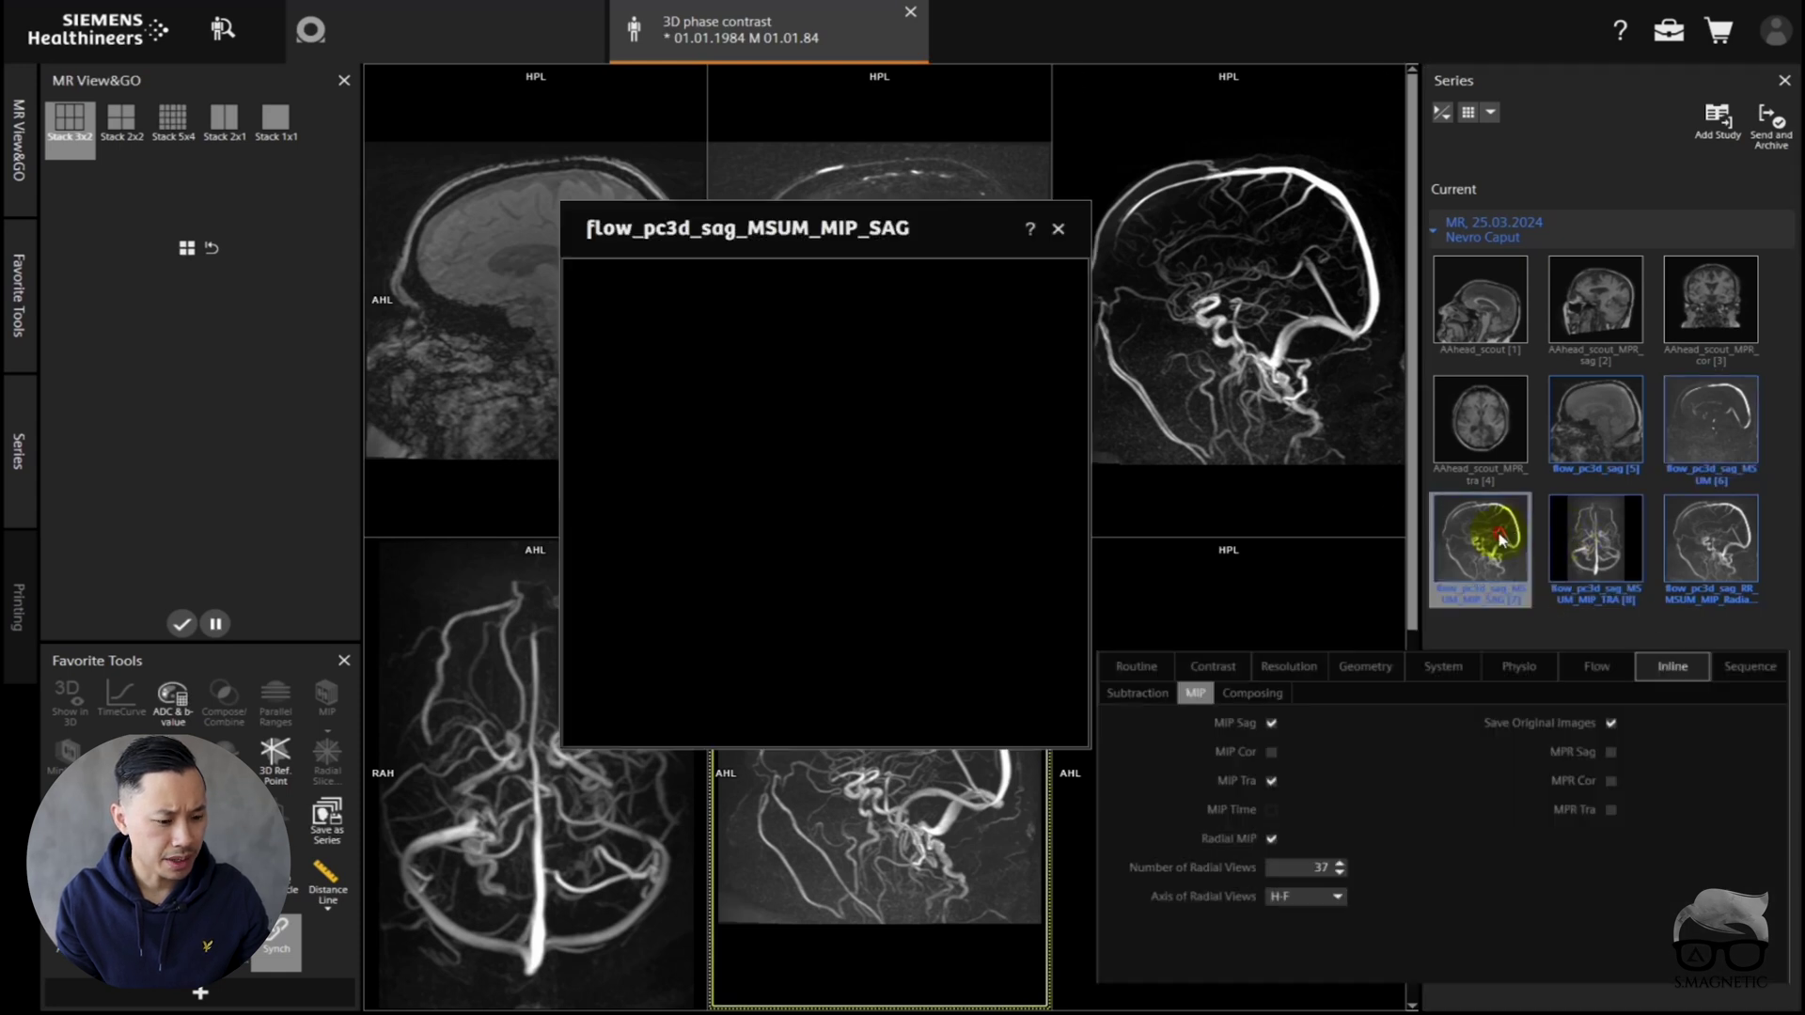
left_click(813, 481)
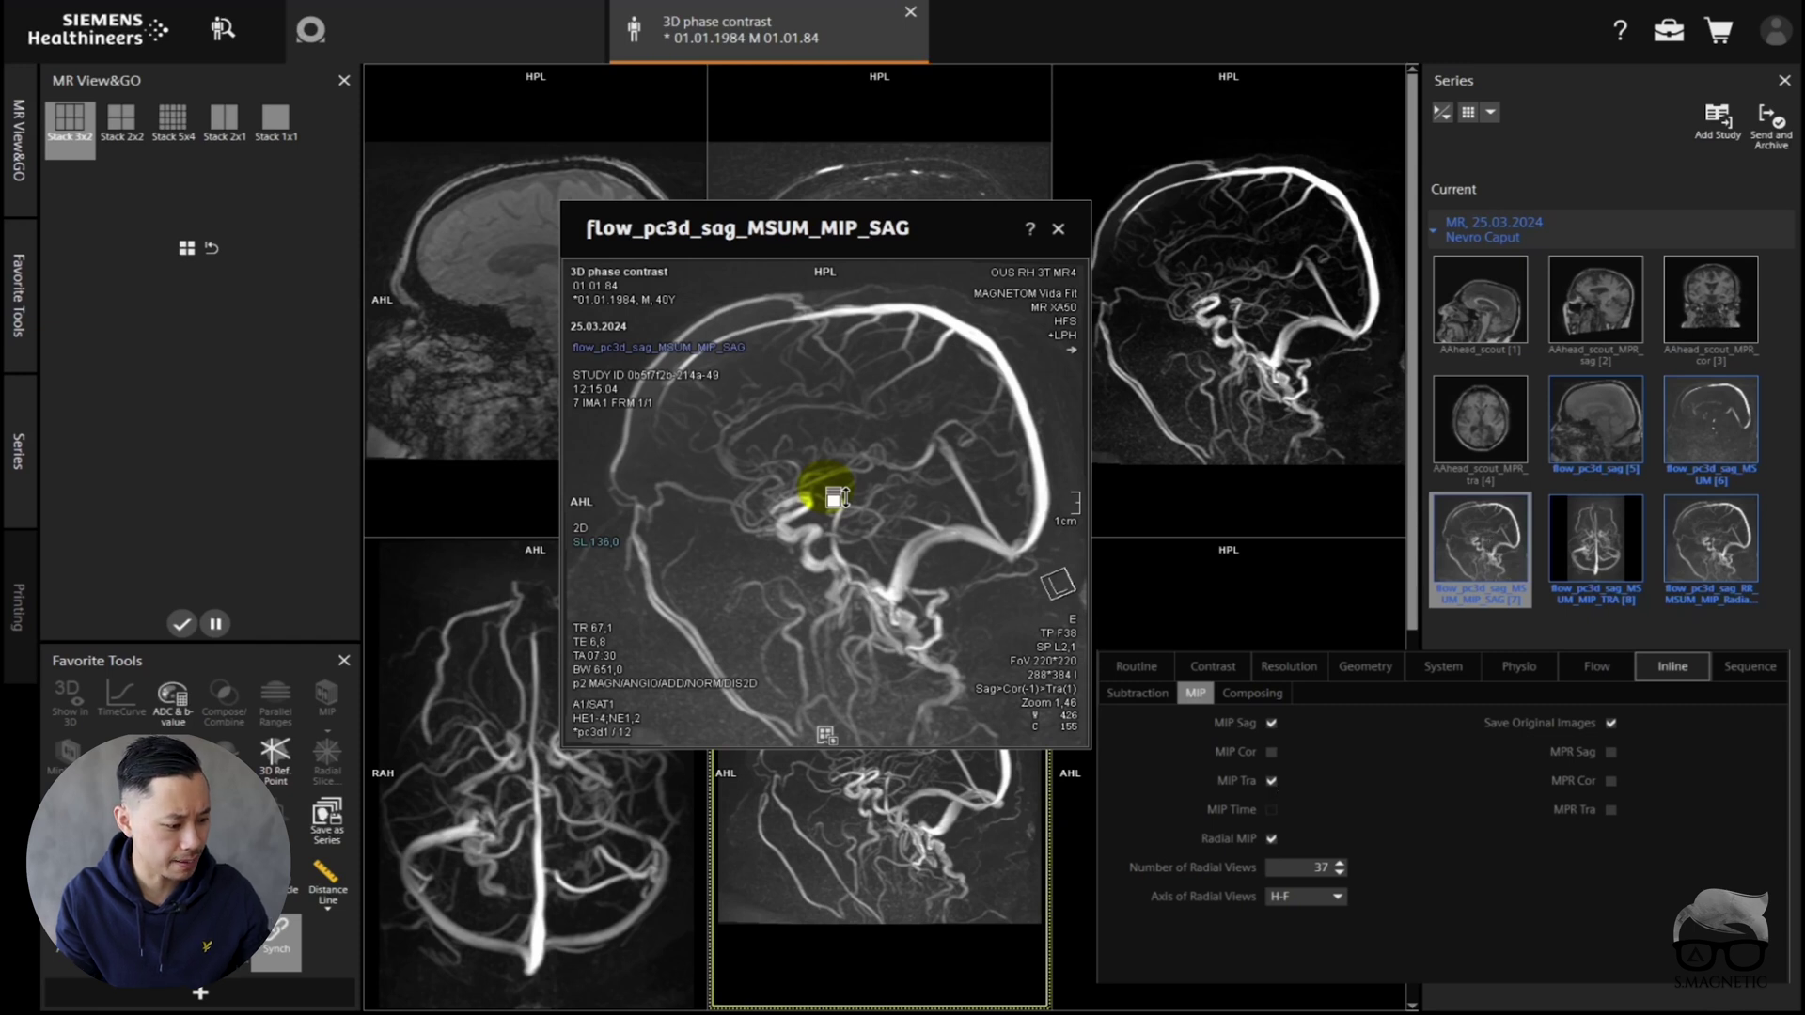
left_click(1697, 564)
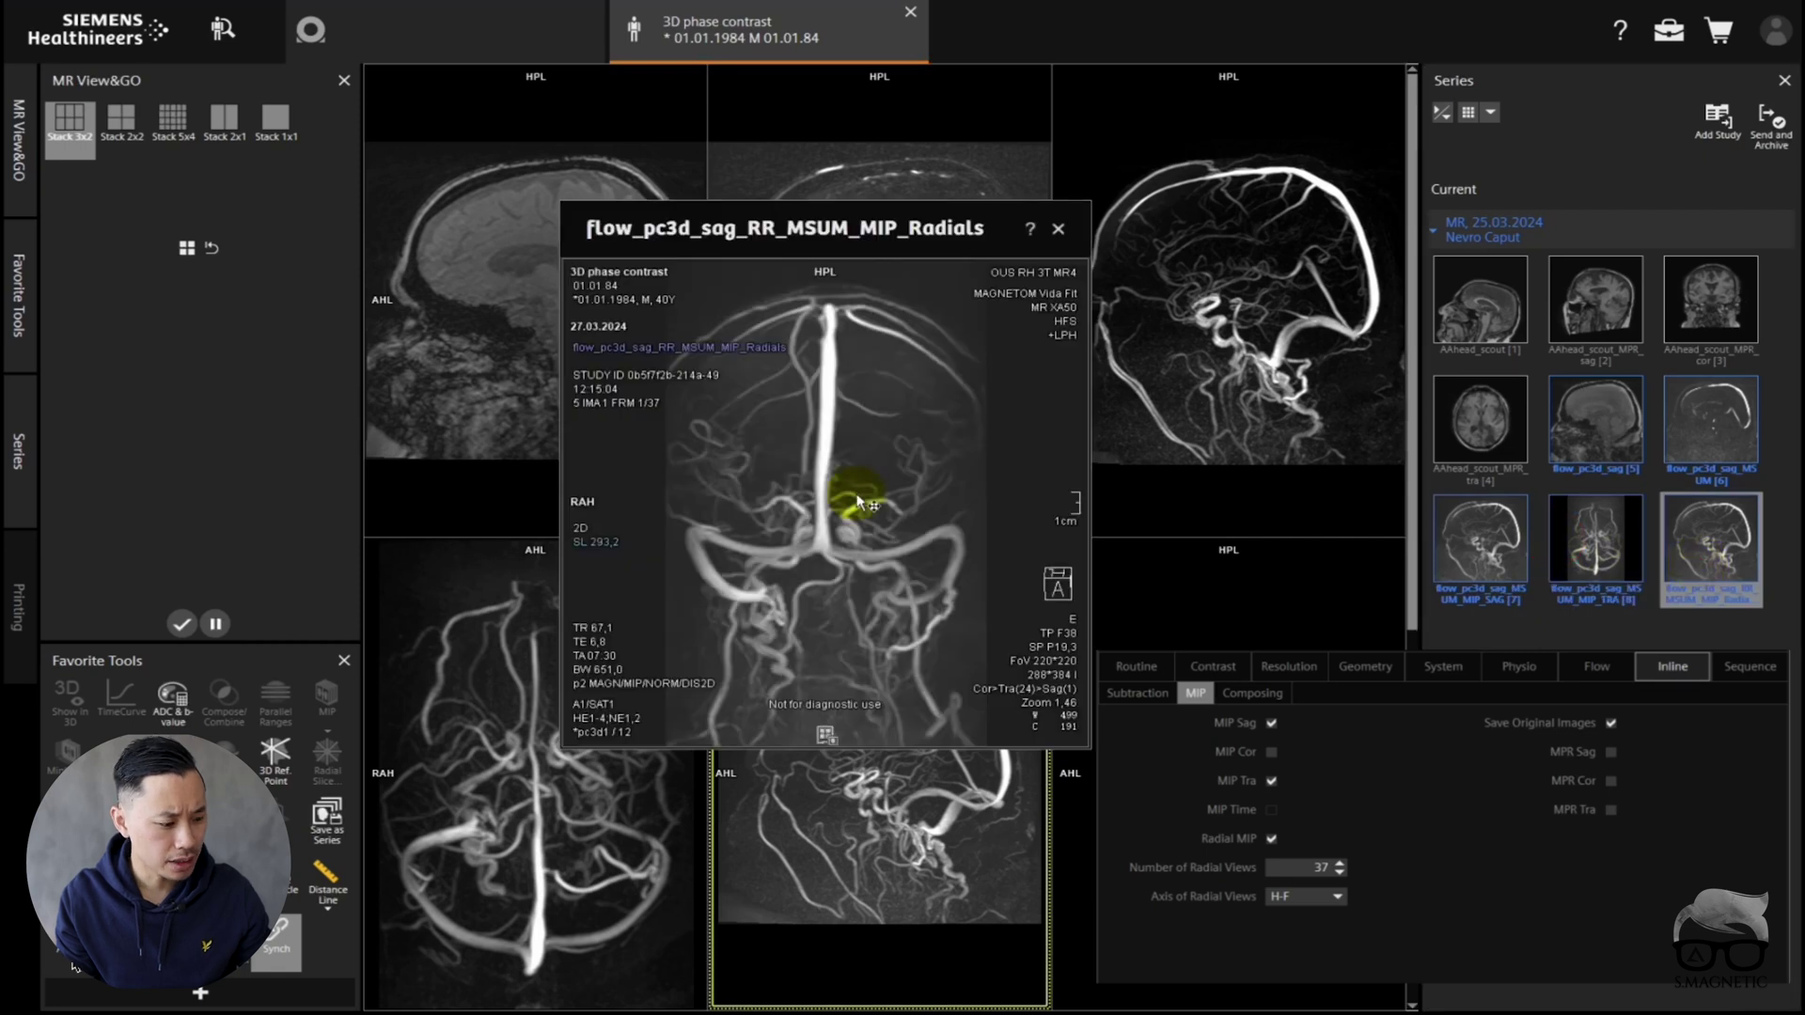
left_click_drag(859, 503, 907, 538)
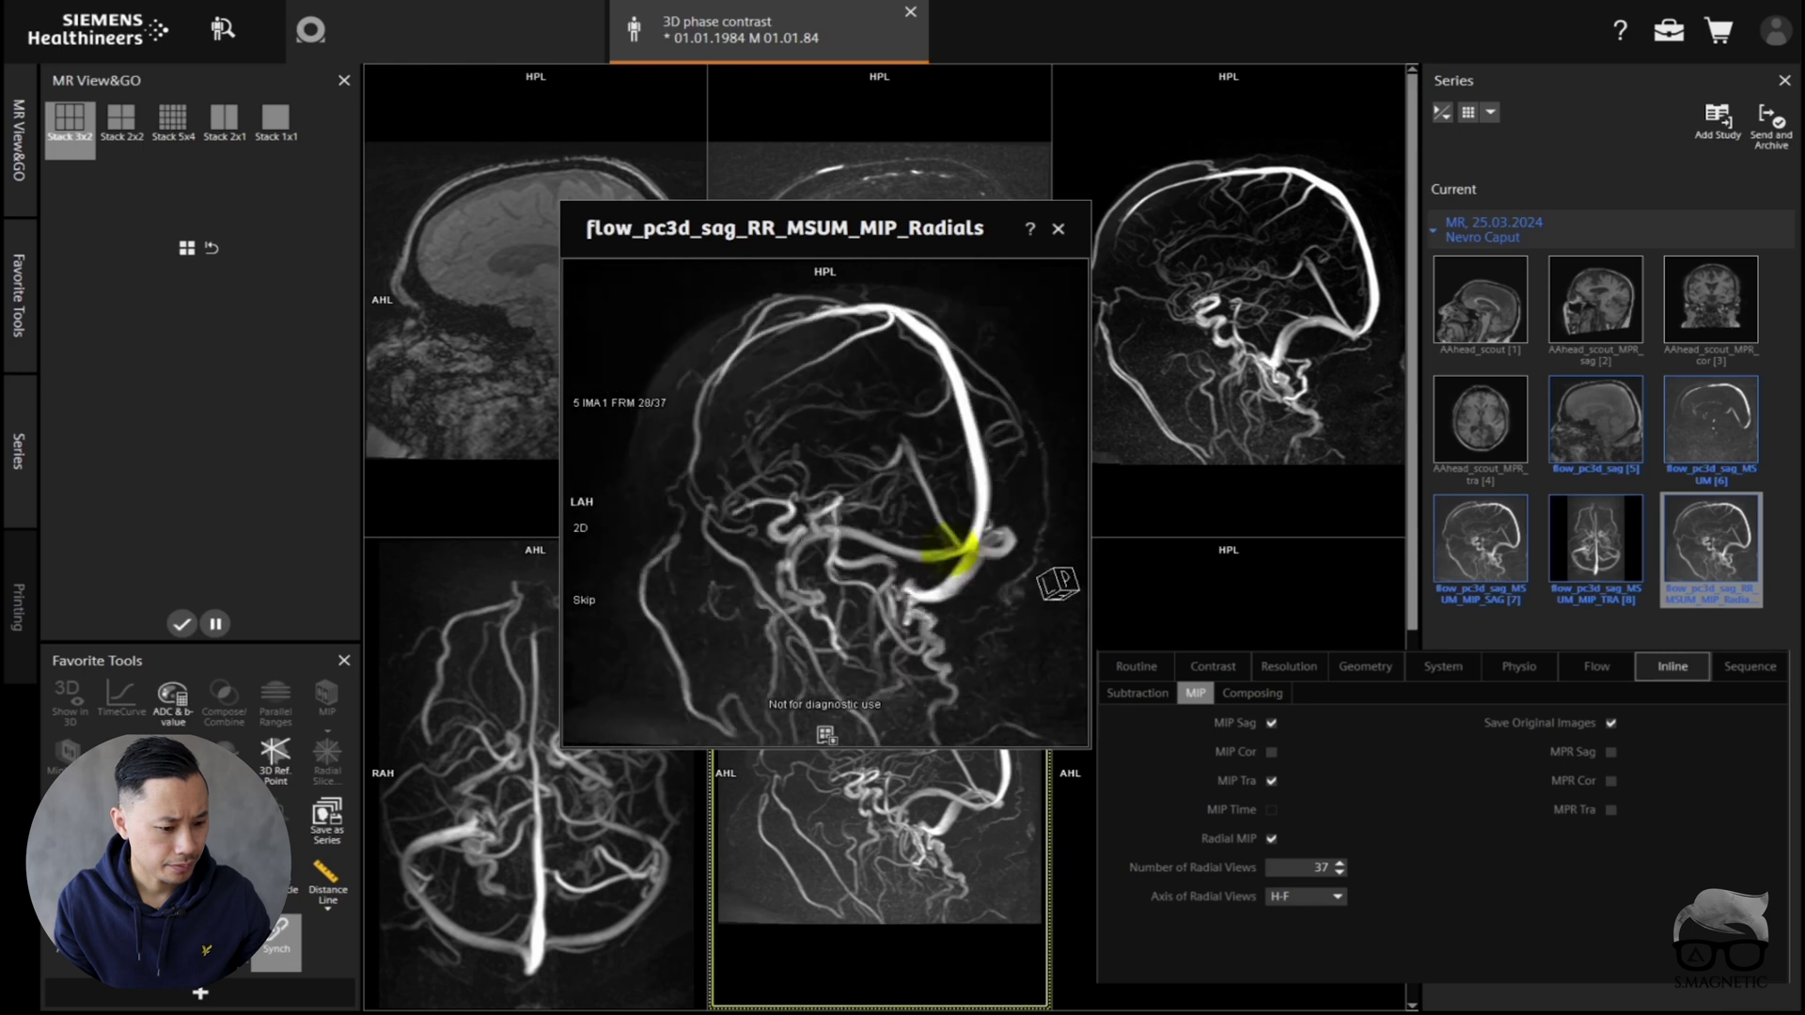
- Load the flow_pc3d_sag_MSUM series into Parallel Ranges for reconstruction
left_click(731, 97)
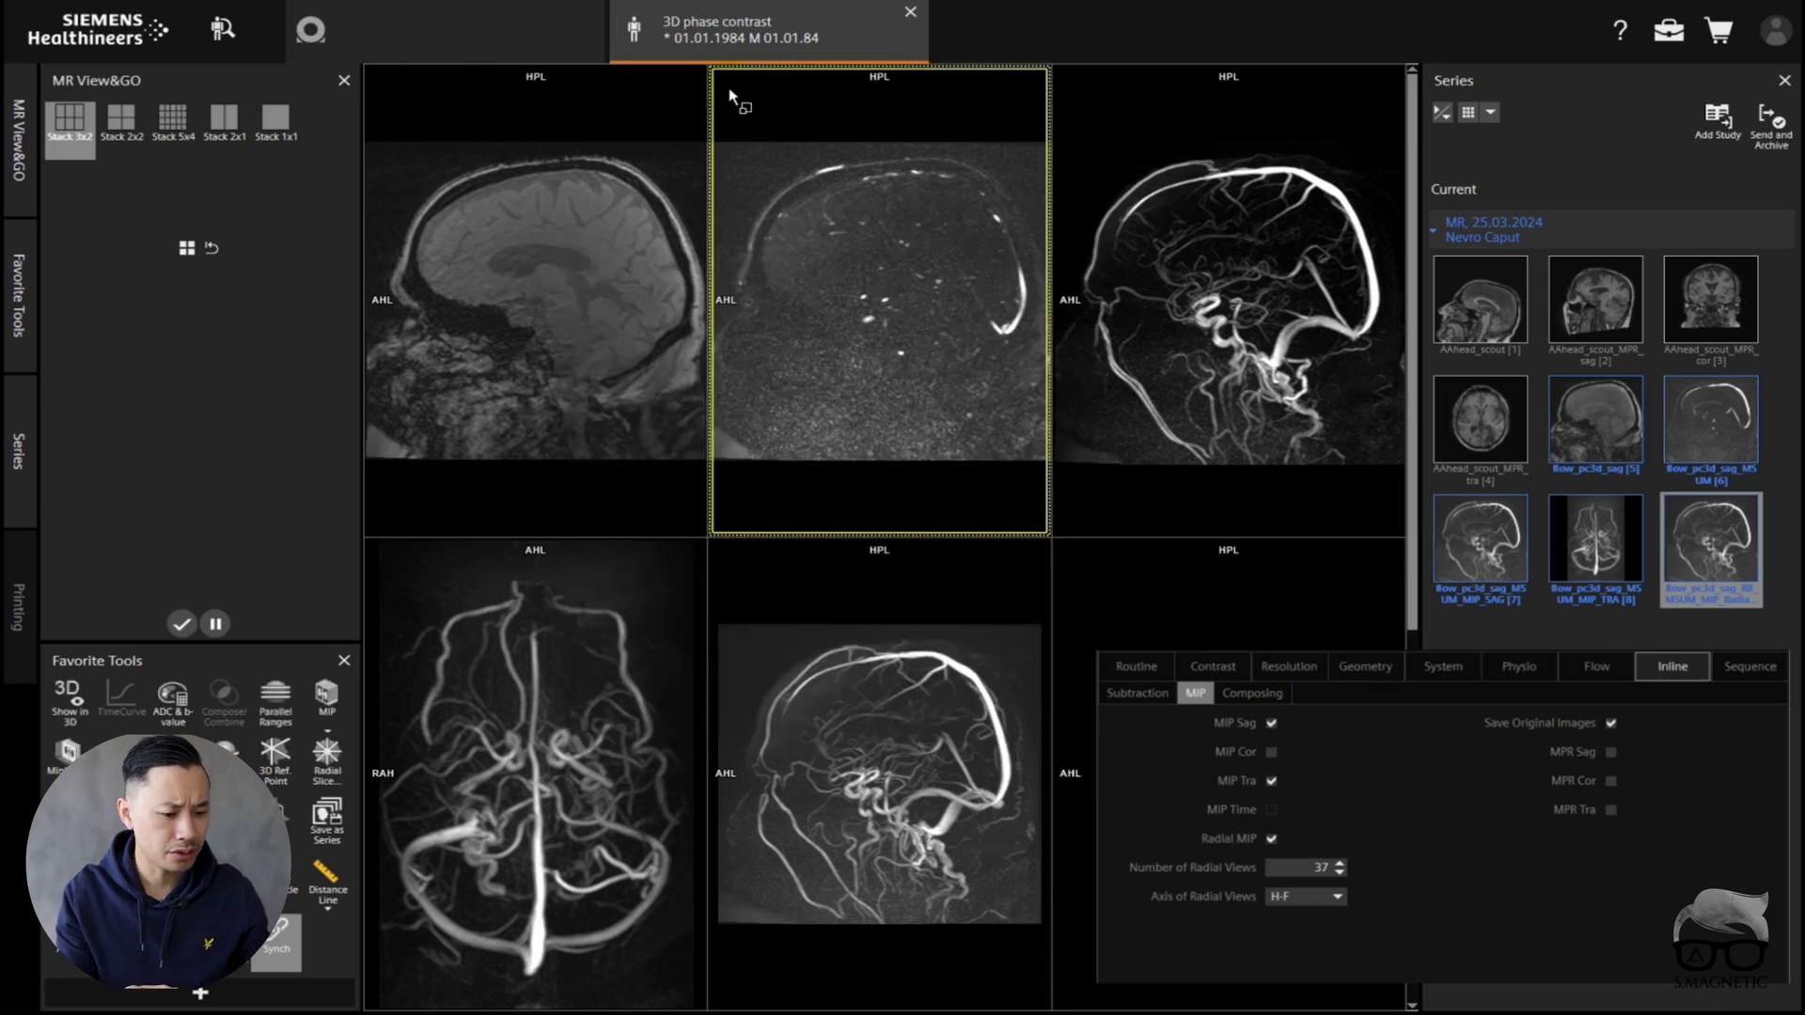
right_click(732, 97)
mouse_move(790, 292)
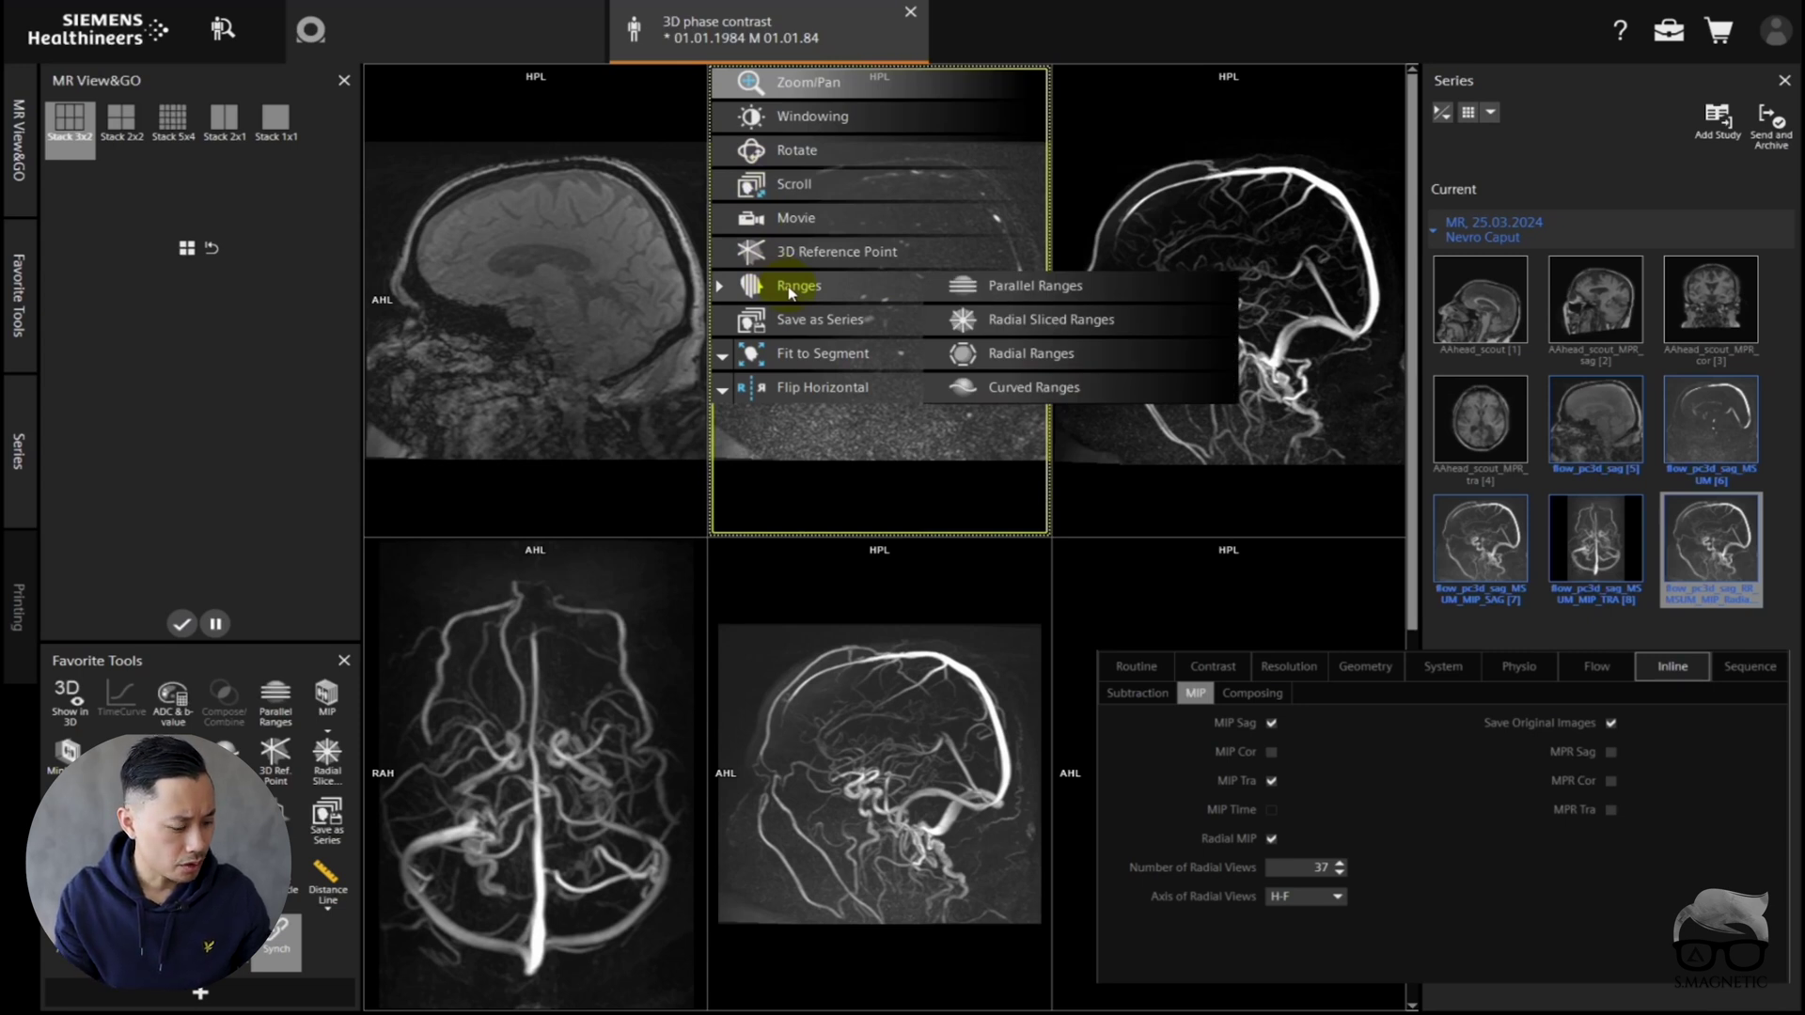
left_click(275, 705)
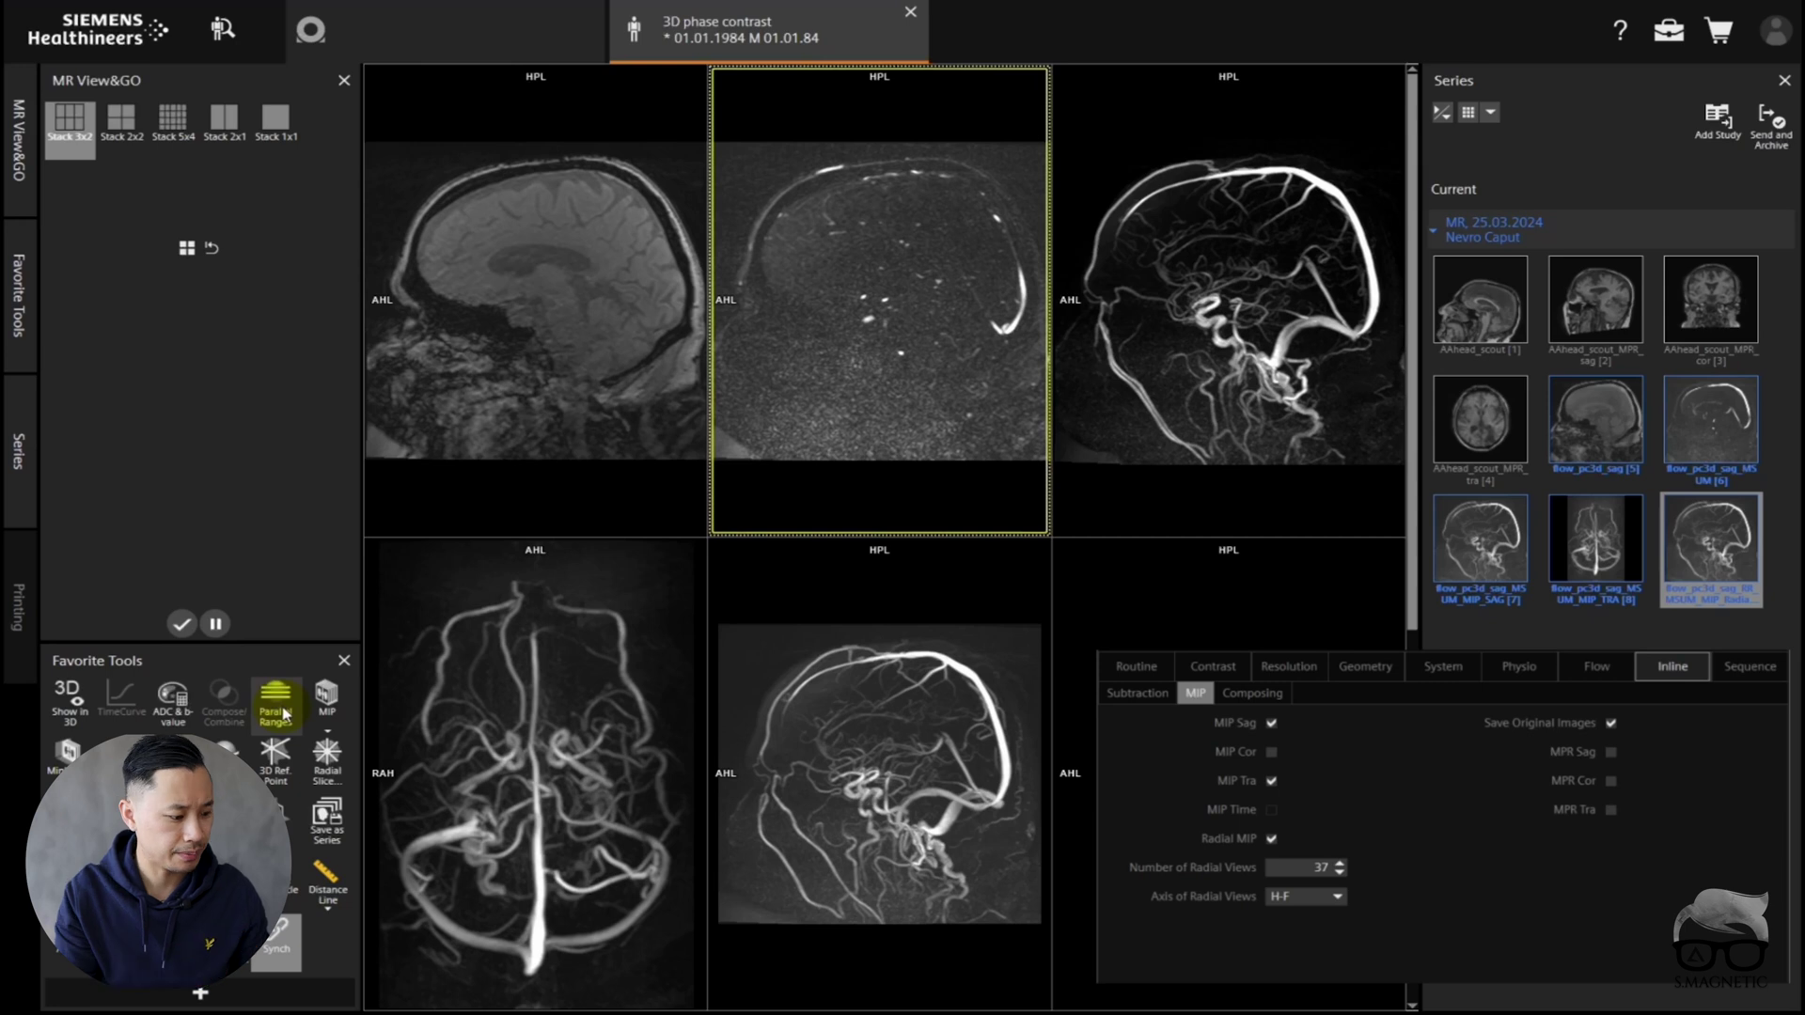
left_click(863, 418)
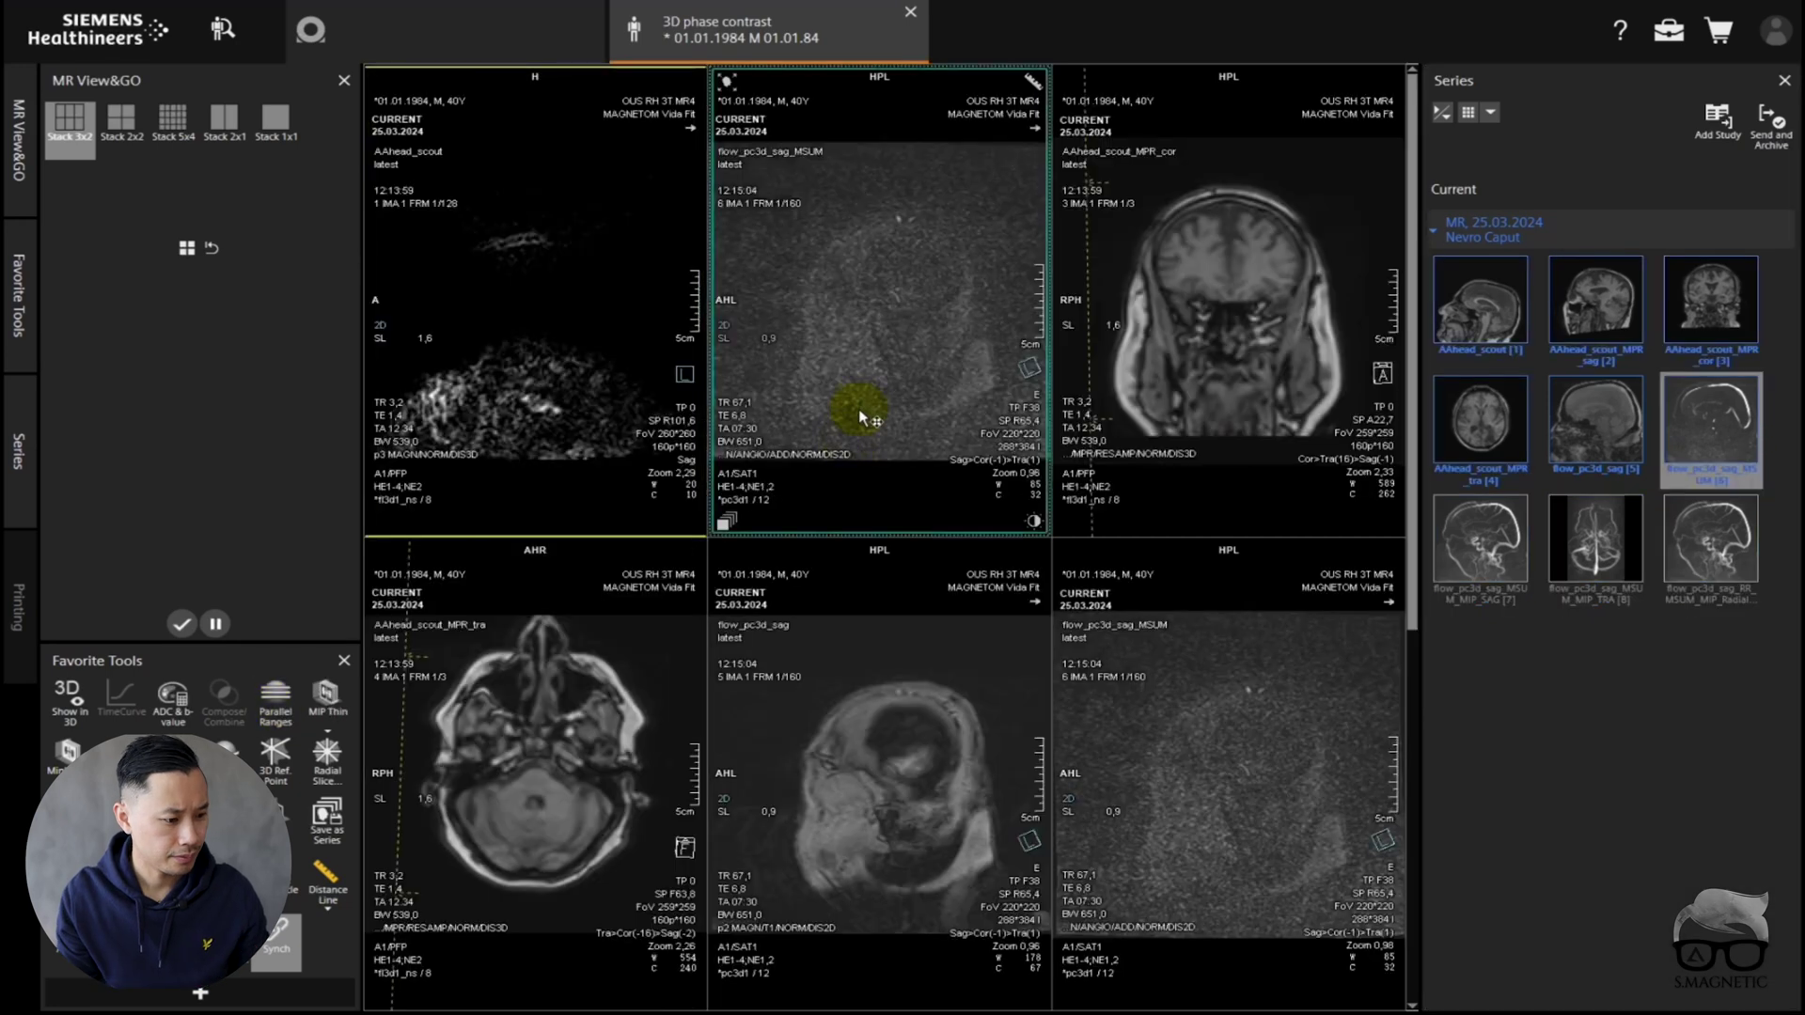
left_click(276, 756)
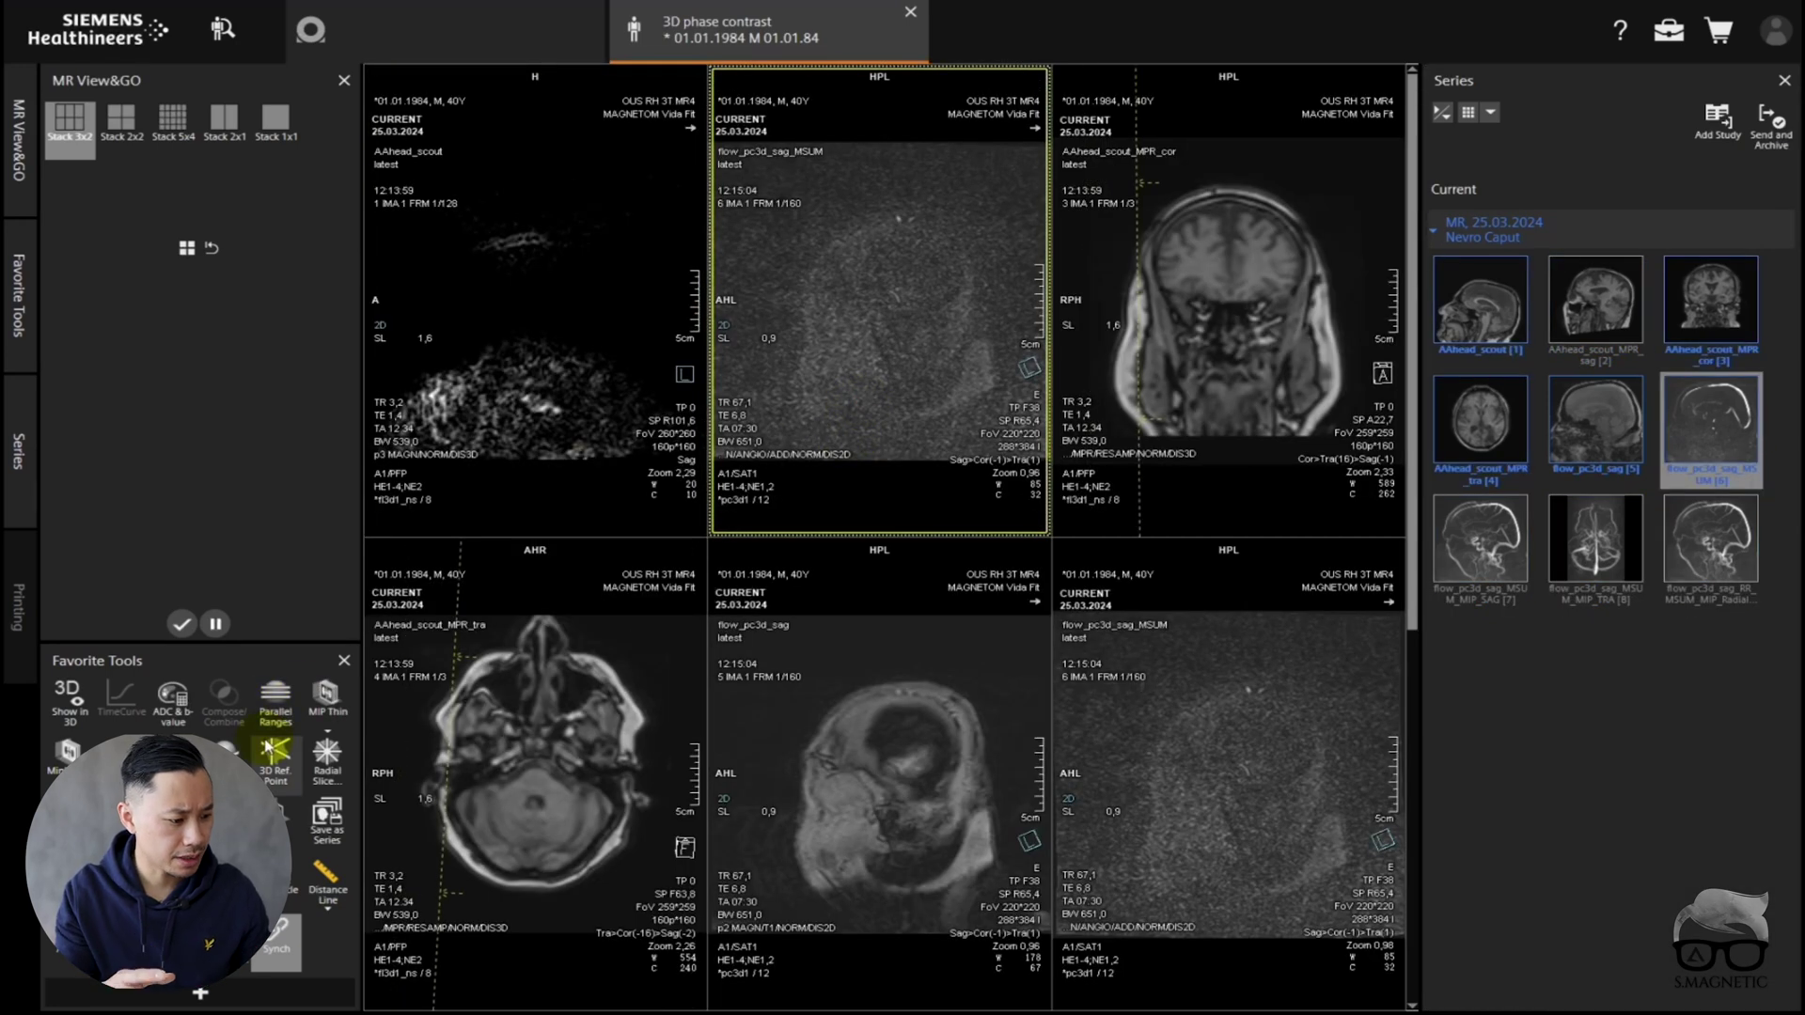
left_click(276, 700)
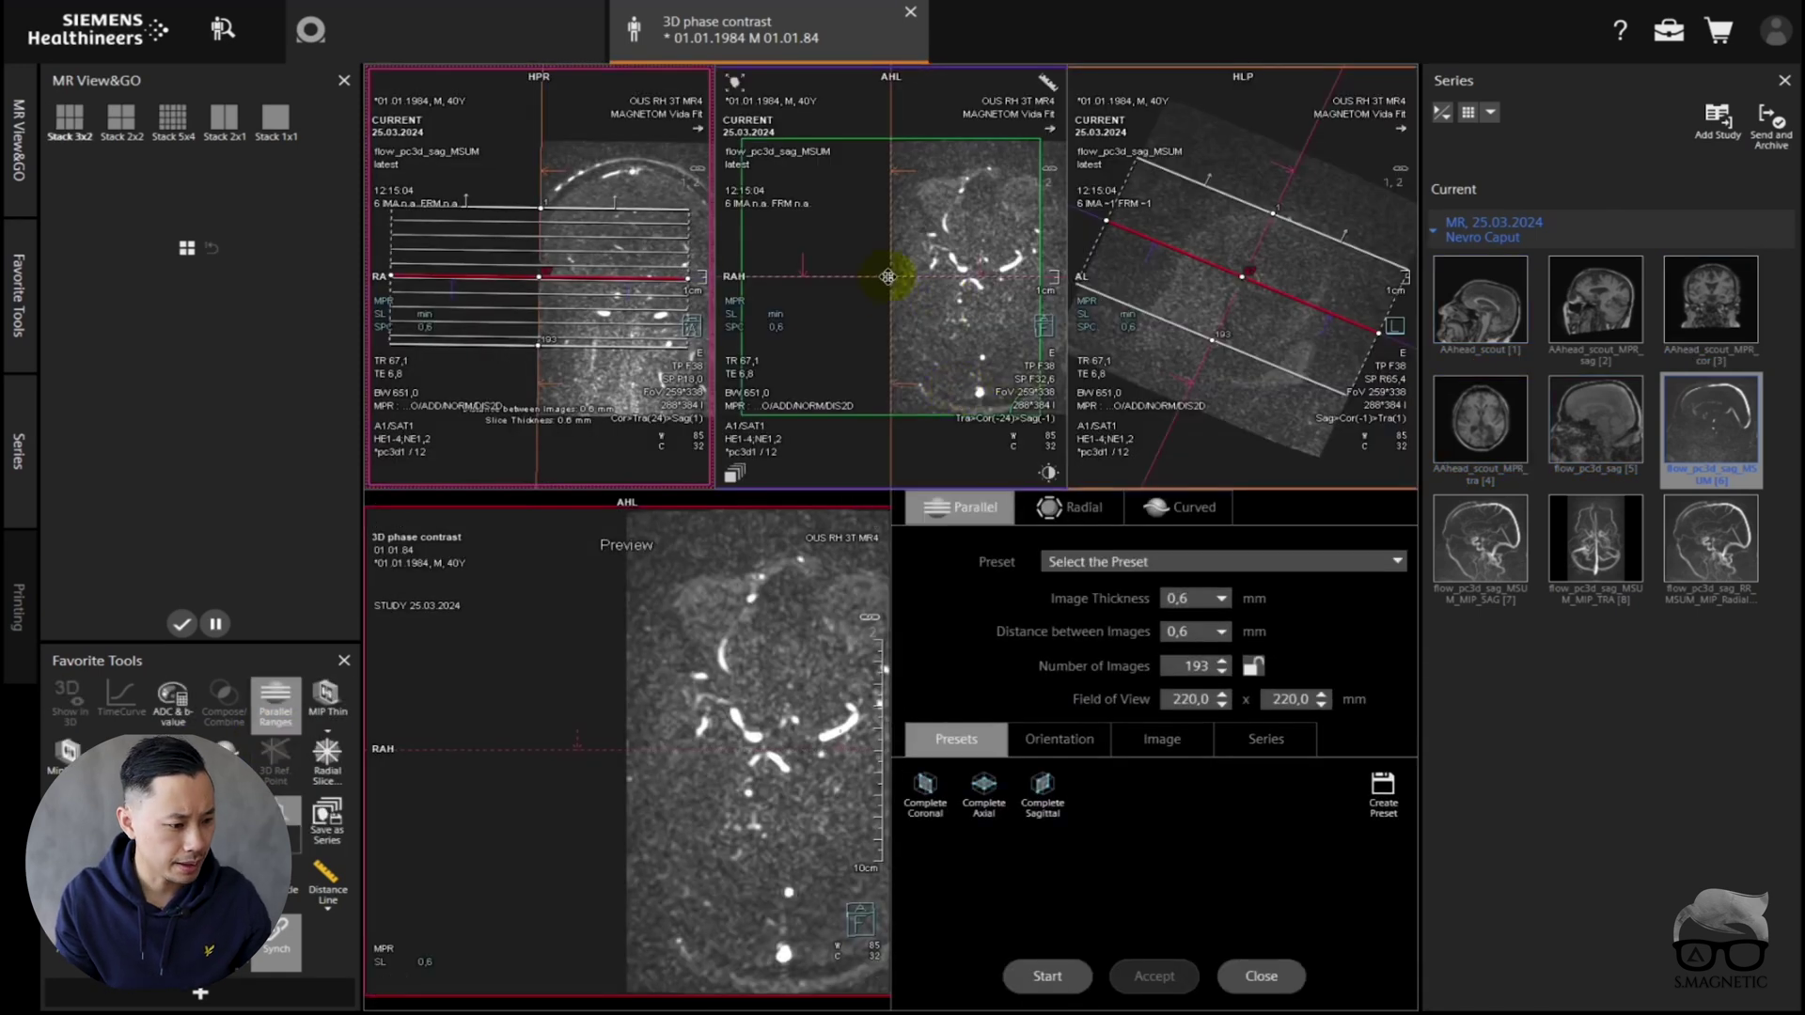
- Centre the parallel range on the head in the axial view and set the MIP Thin slab thickness to 5 mm in the views and preview
left_click_drag(893, 278, 985, 279)
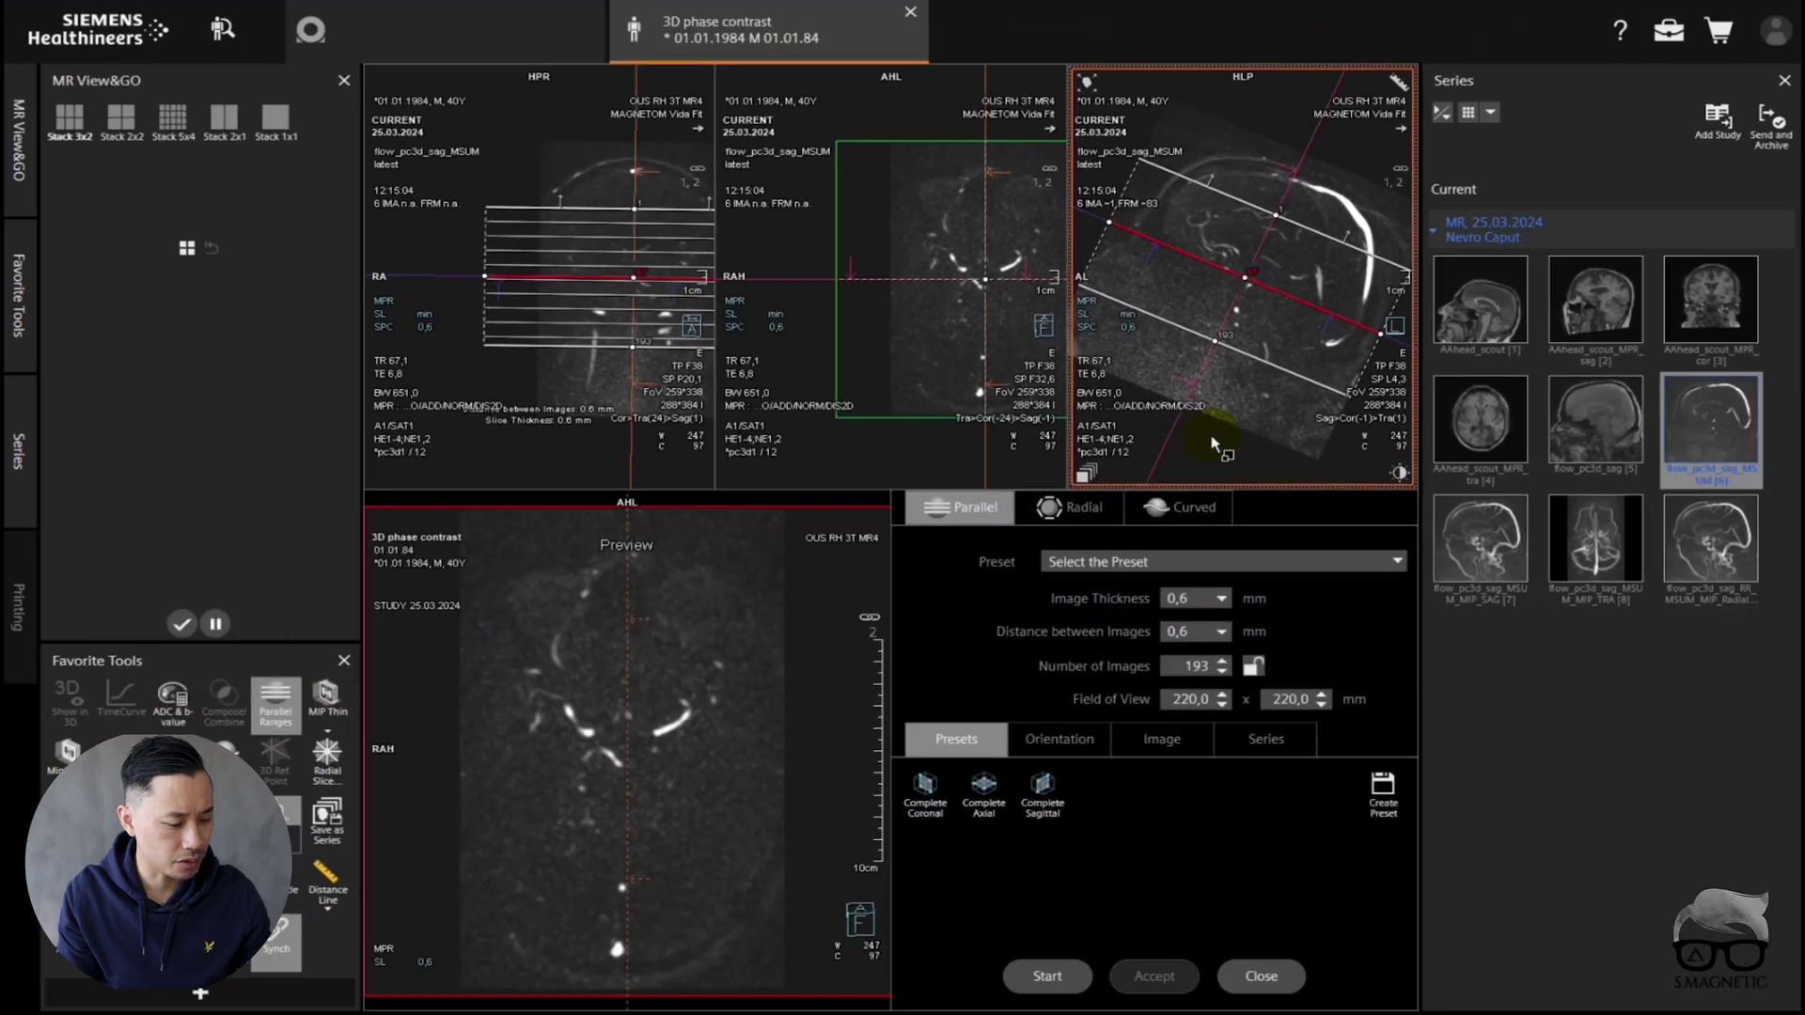
key("5")
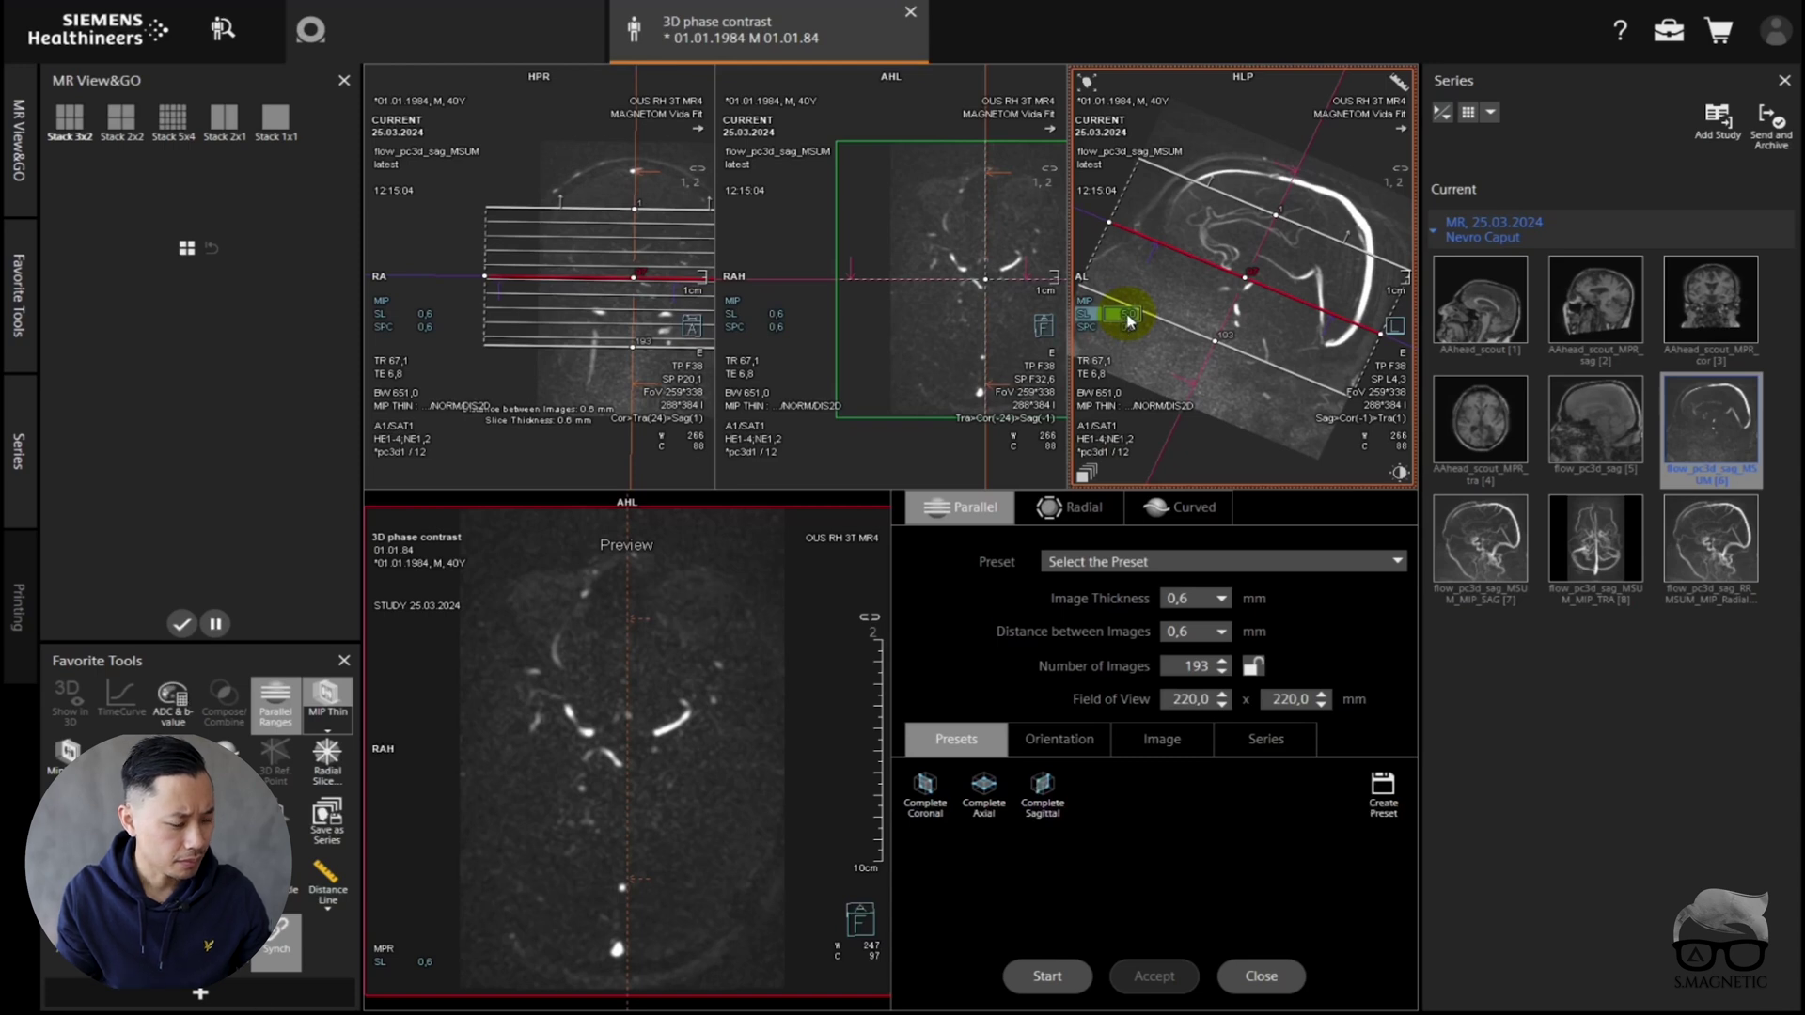
key("Return")
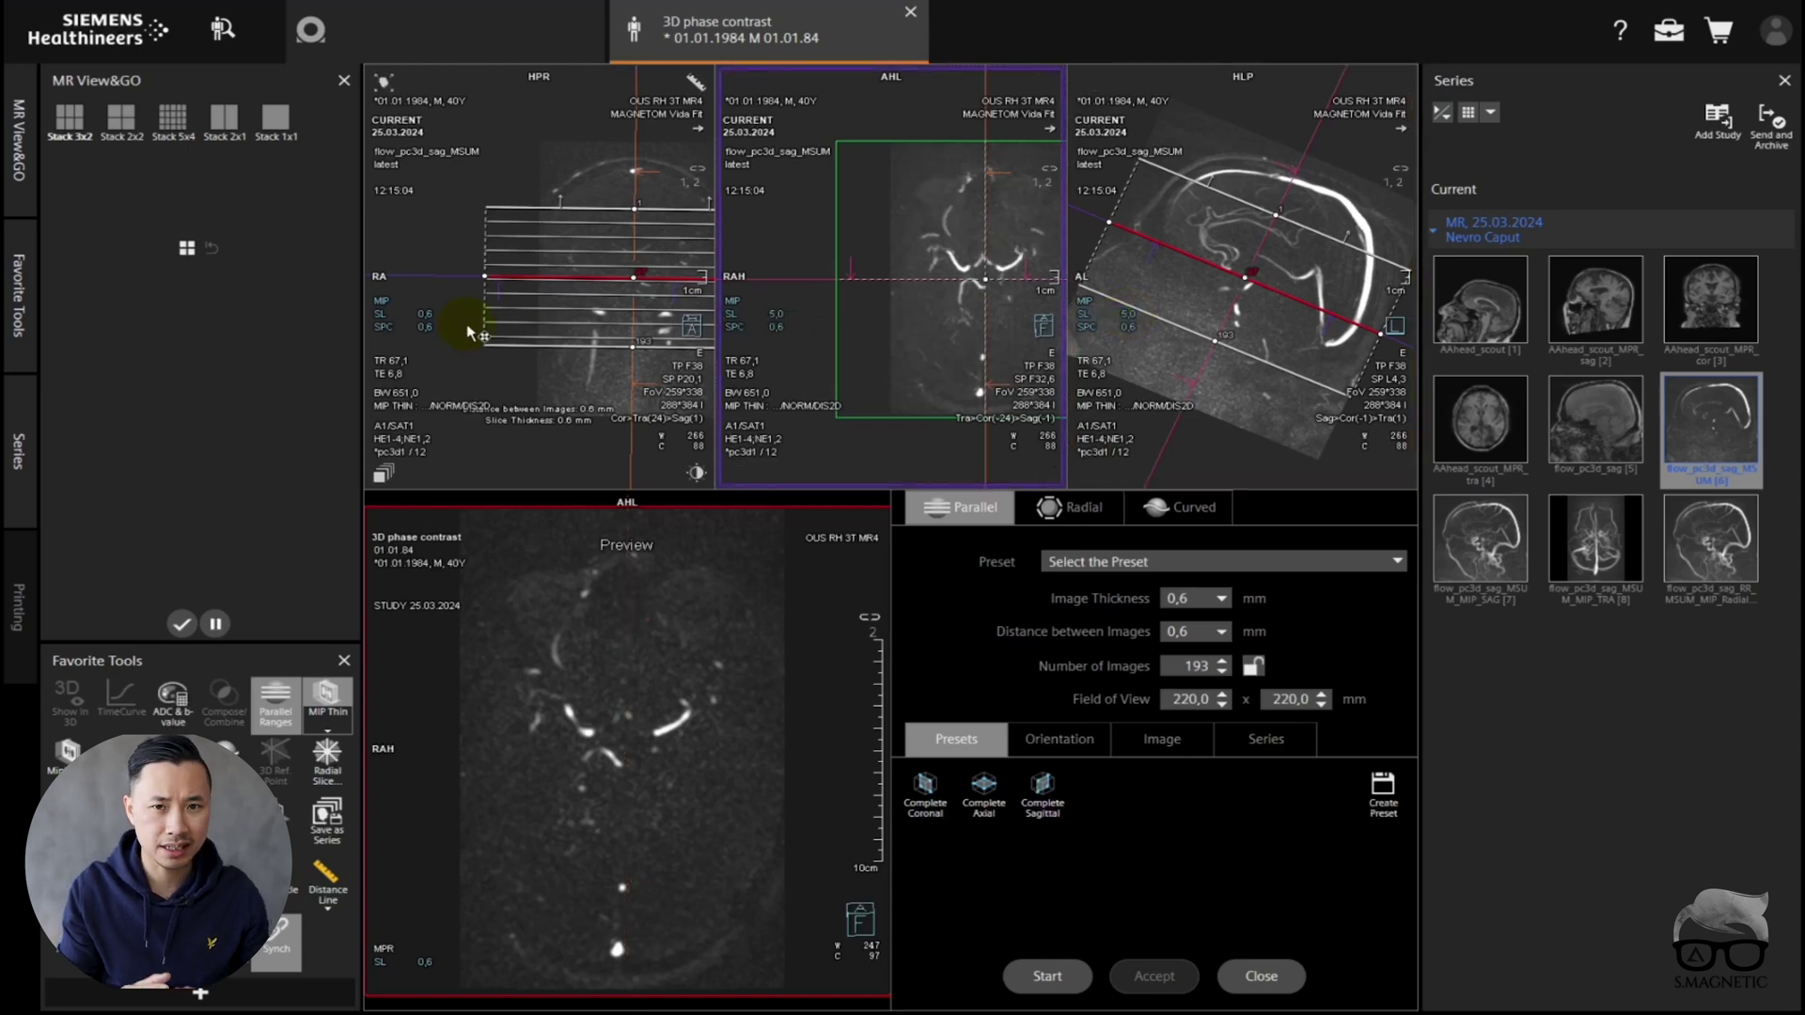
left_click(611, 860)
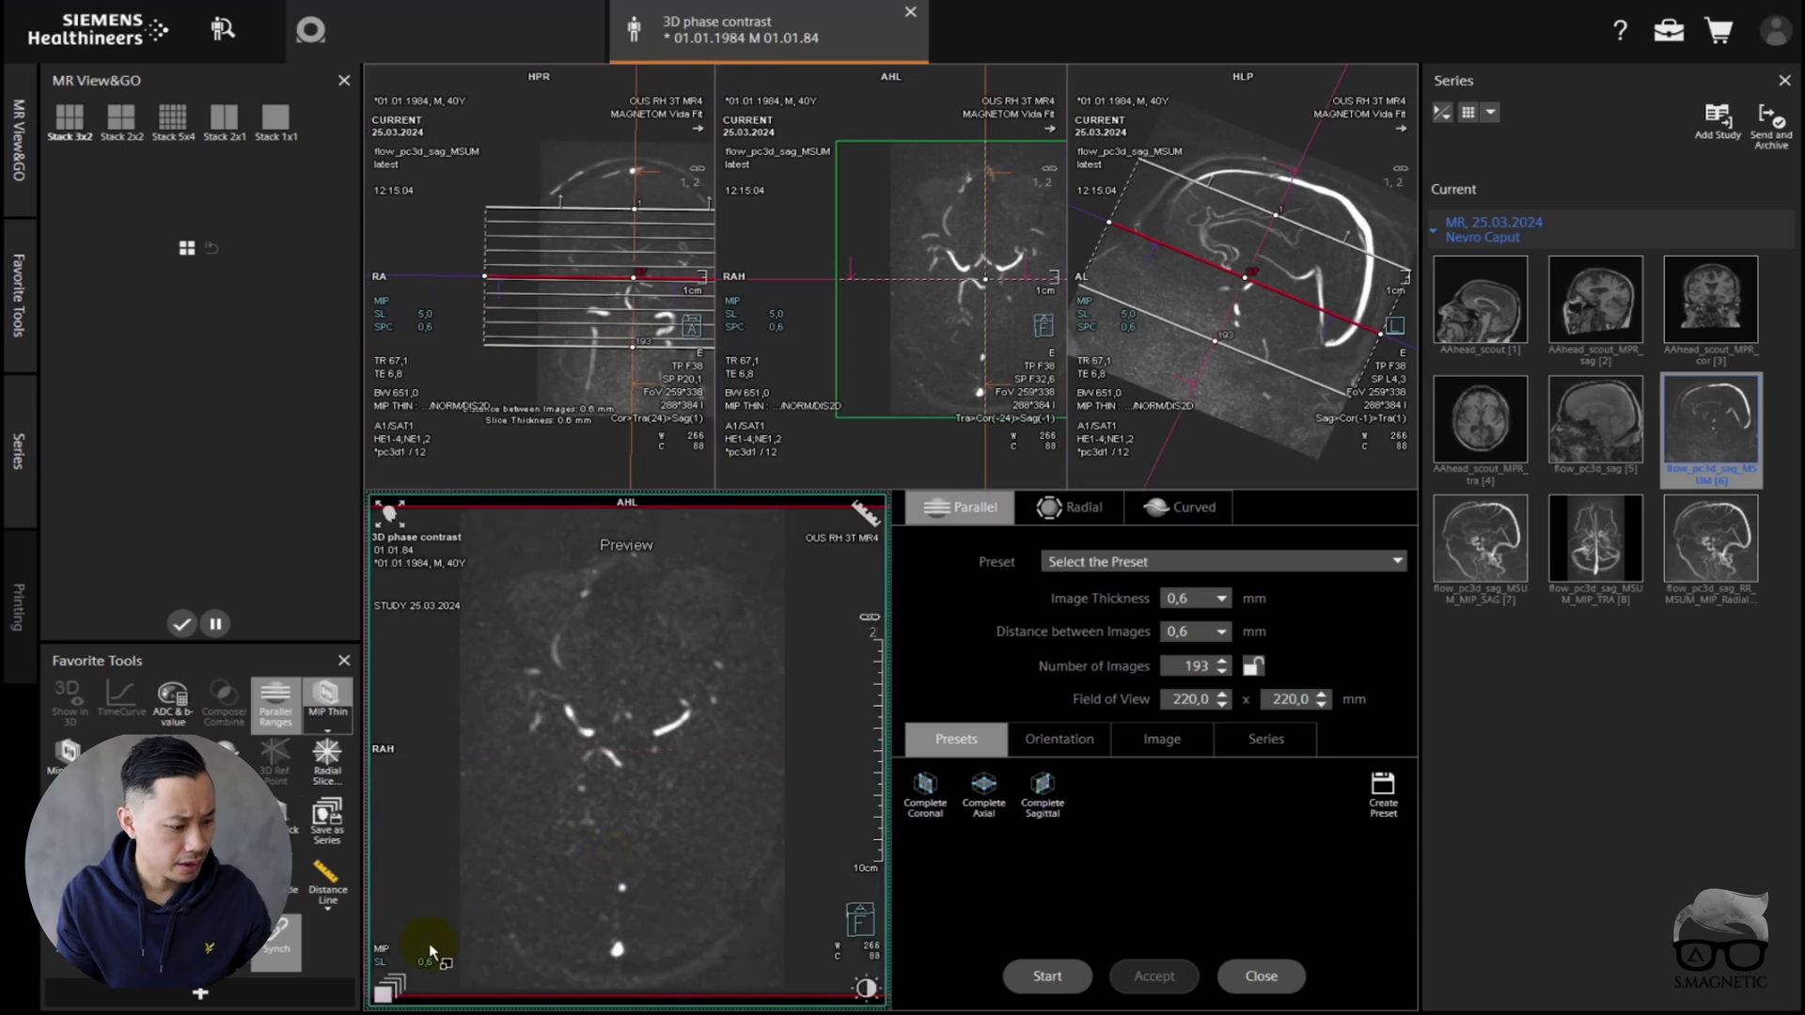
left_click(430, 951)
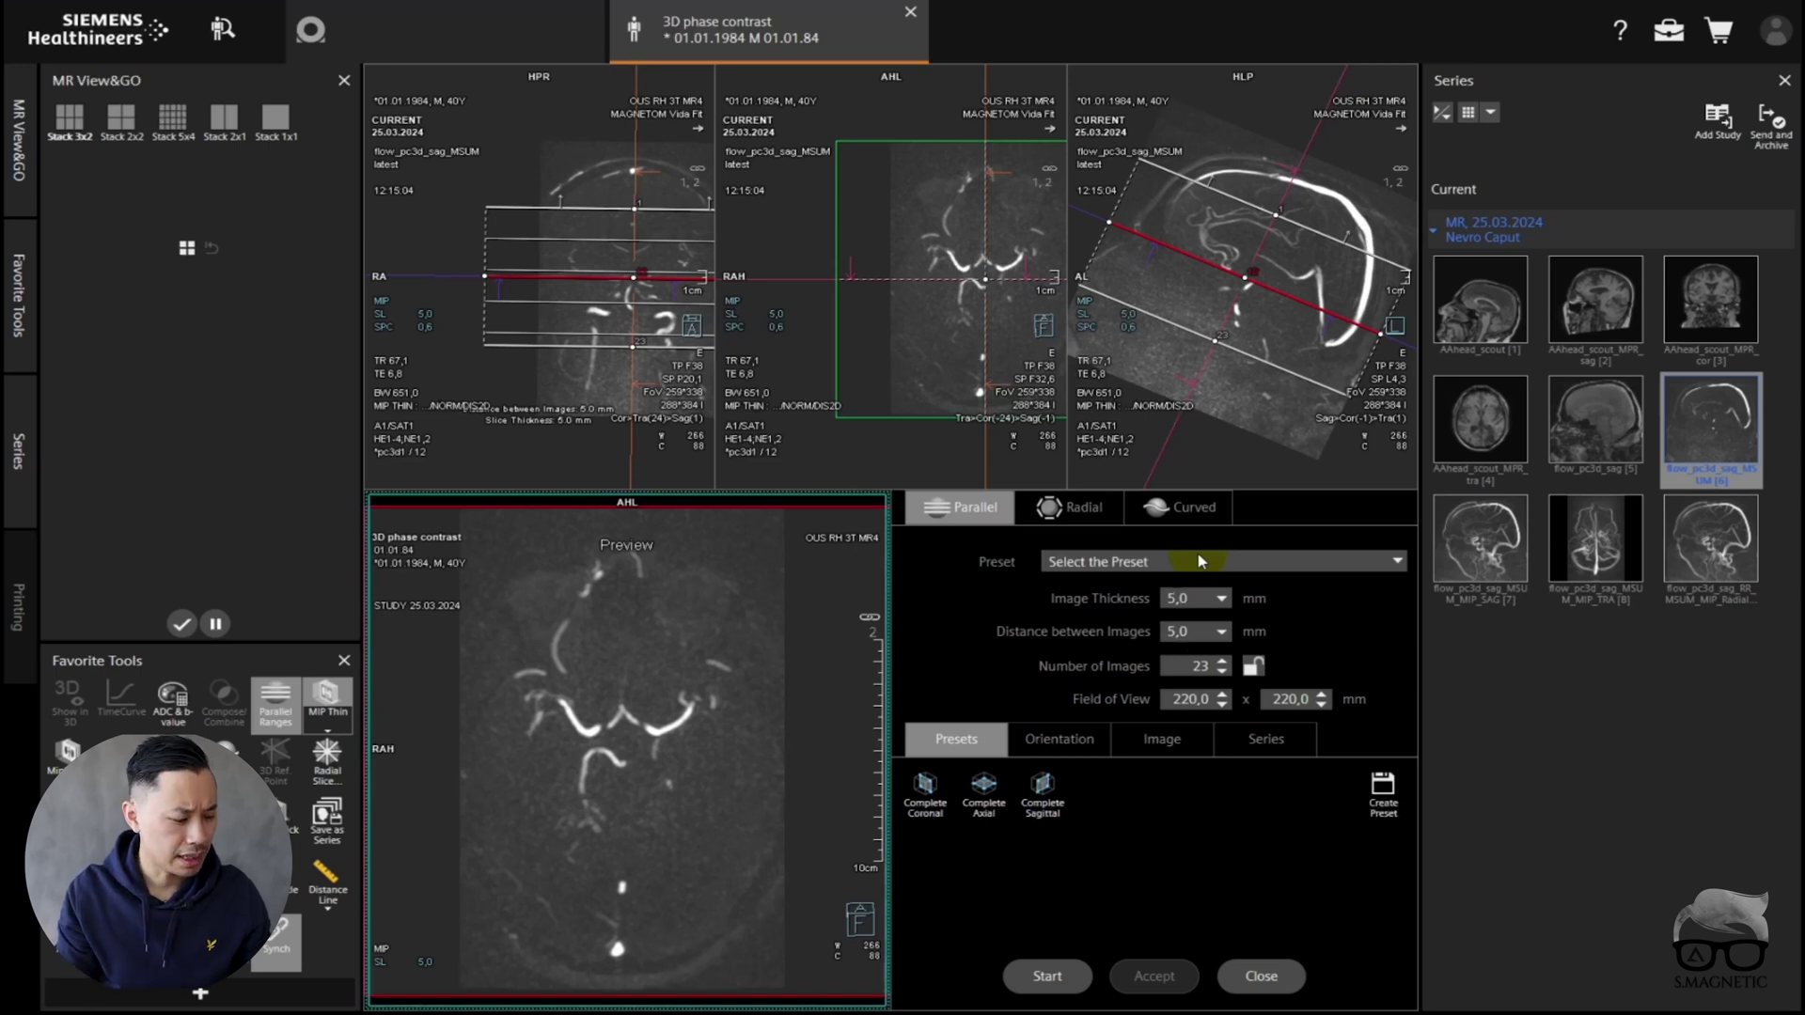
- Set the distance between images of the parallel range to 1 mm
double_click(1197, 636)
type("1")
key("Return")
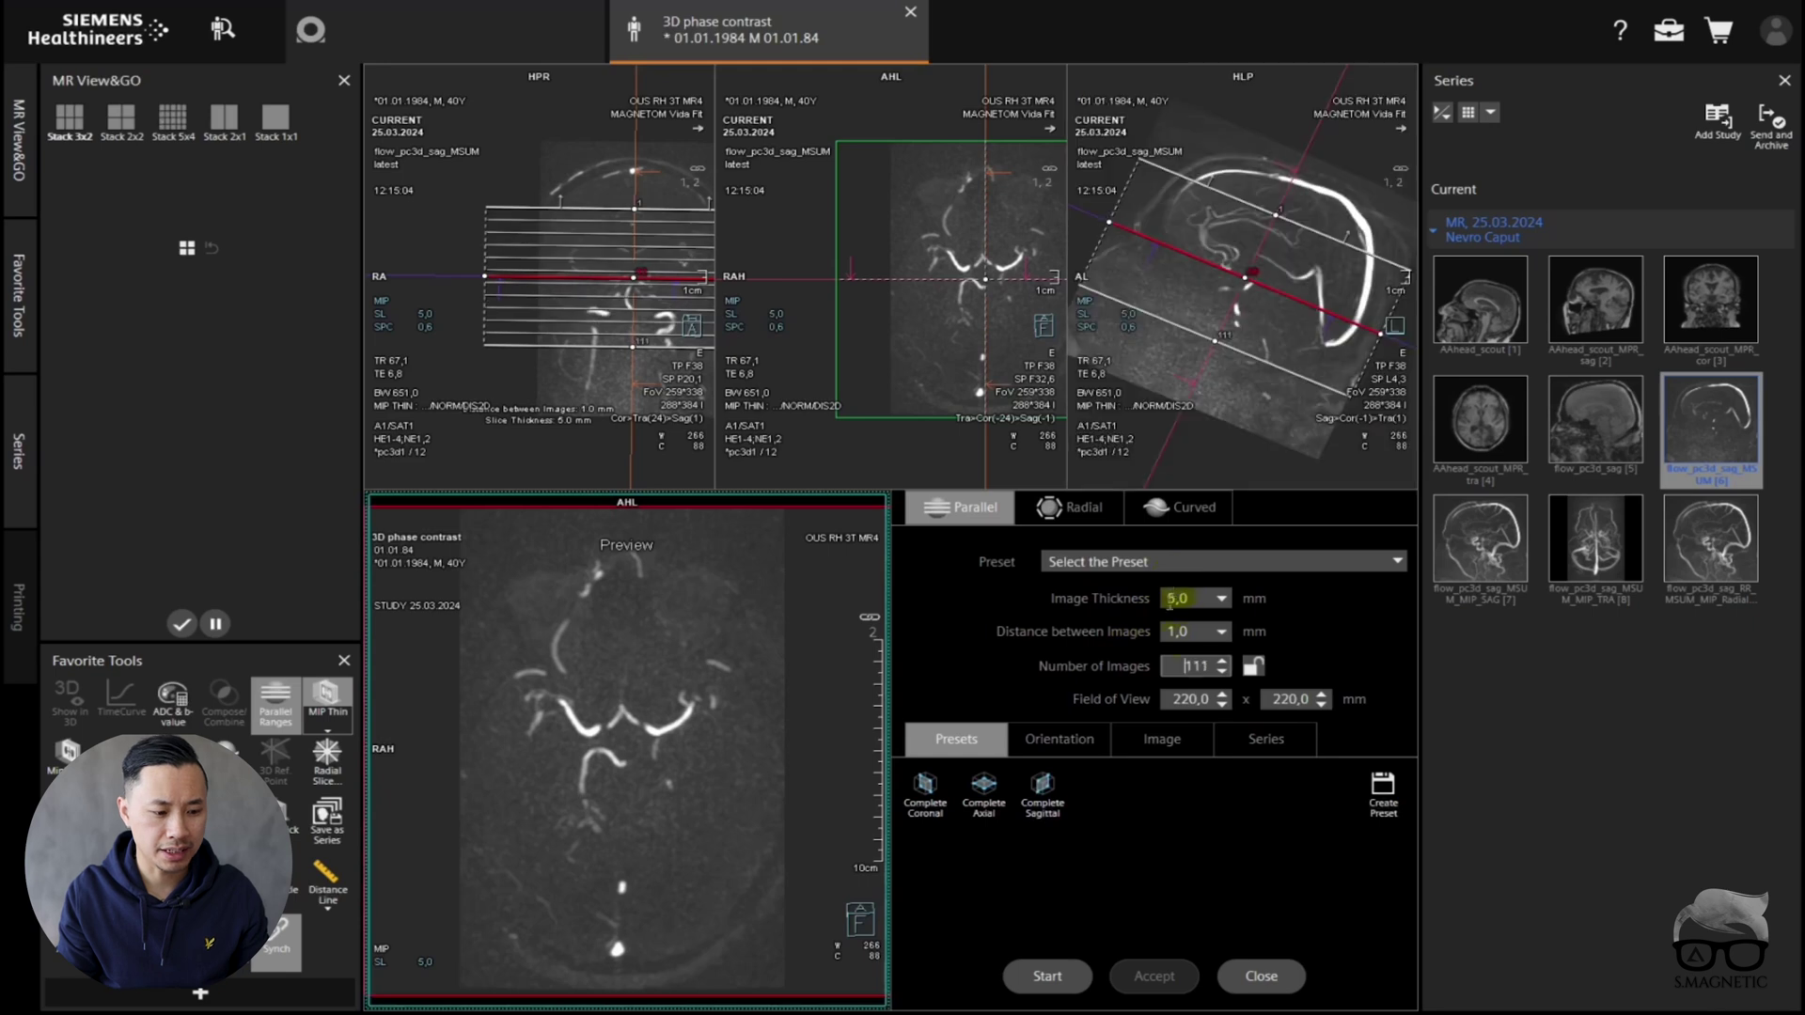
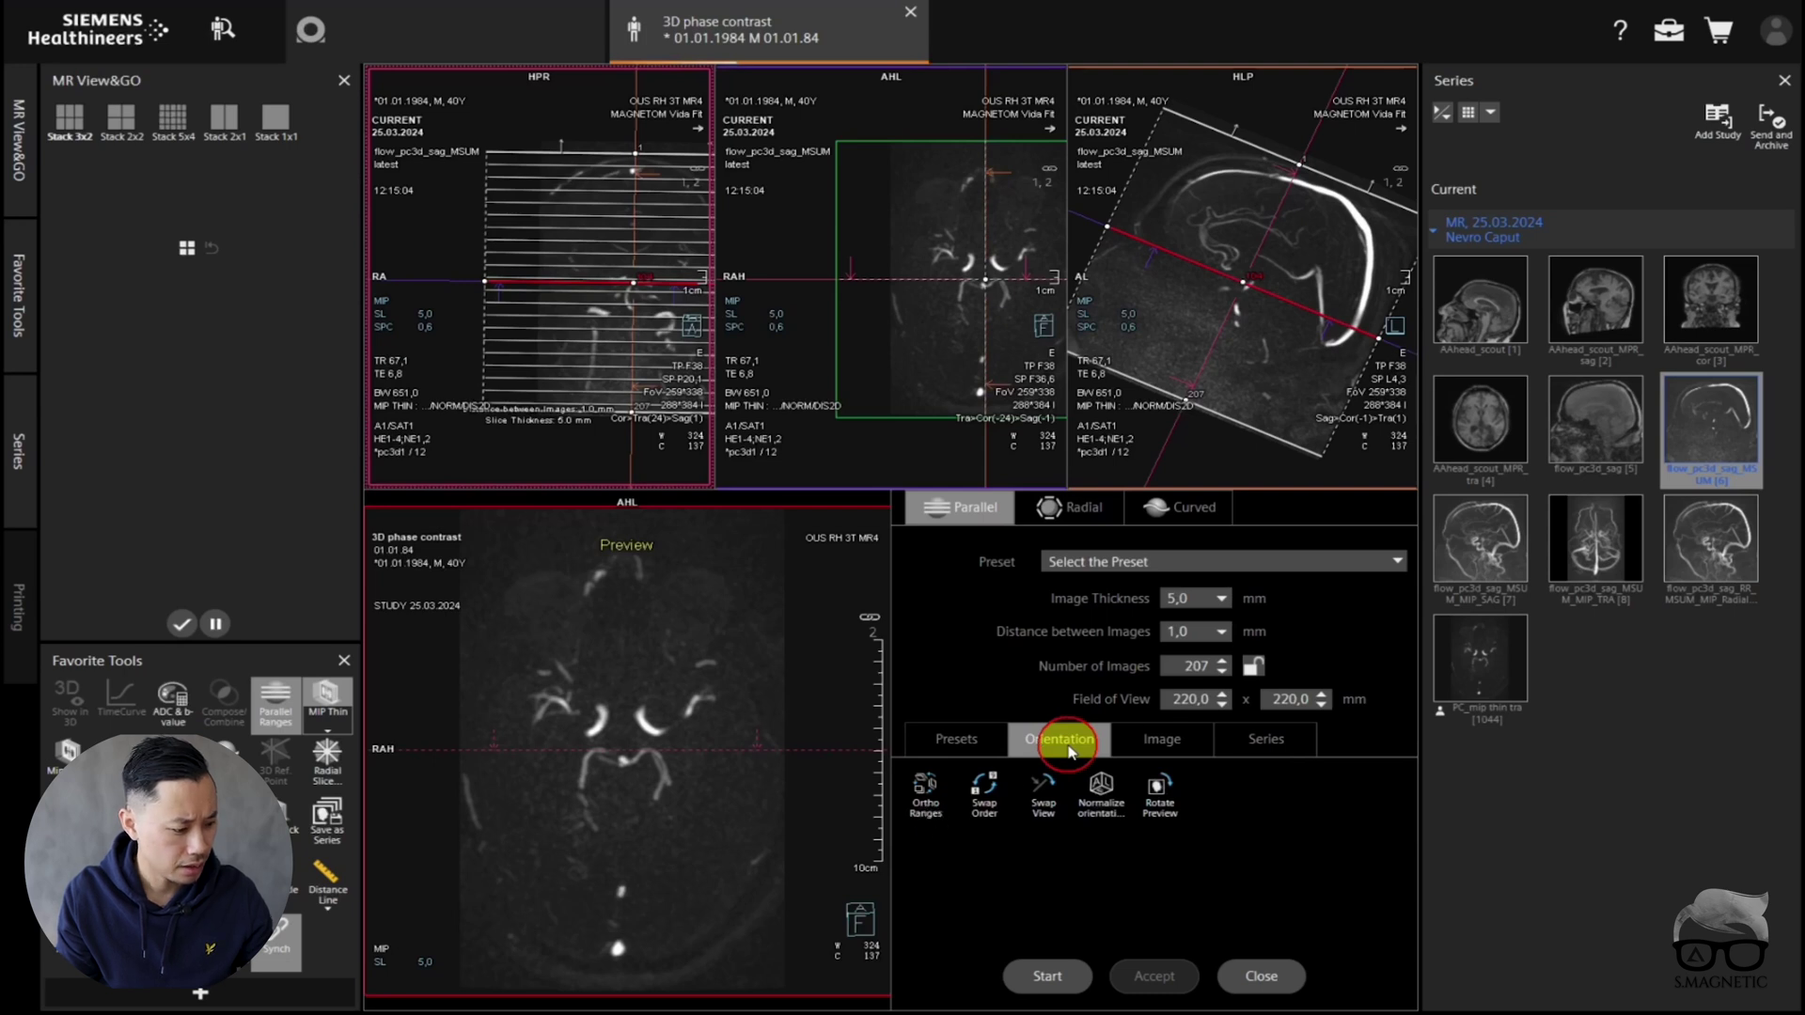
- Turn the parallel range to the coronal orientation and trim its front and back edges to the head in the sagittal view
left_click(924, 789)
left_click(1142, 291)
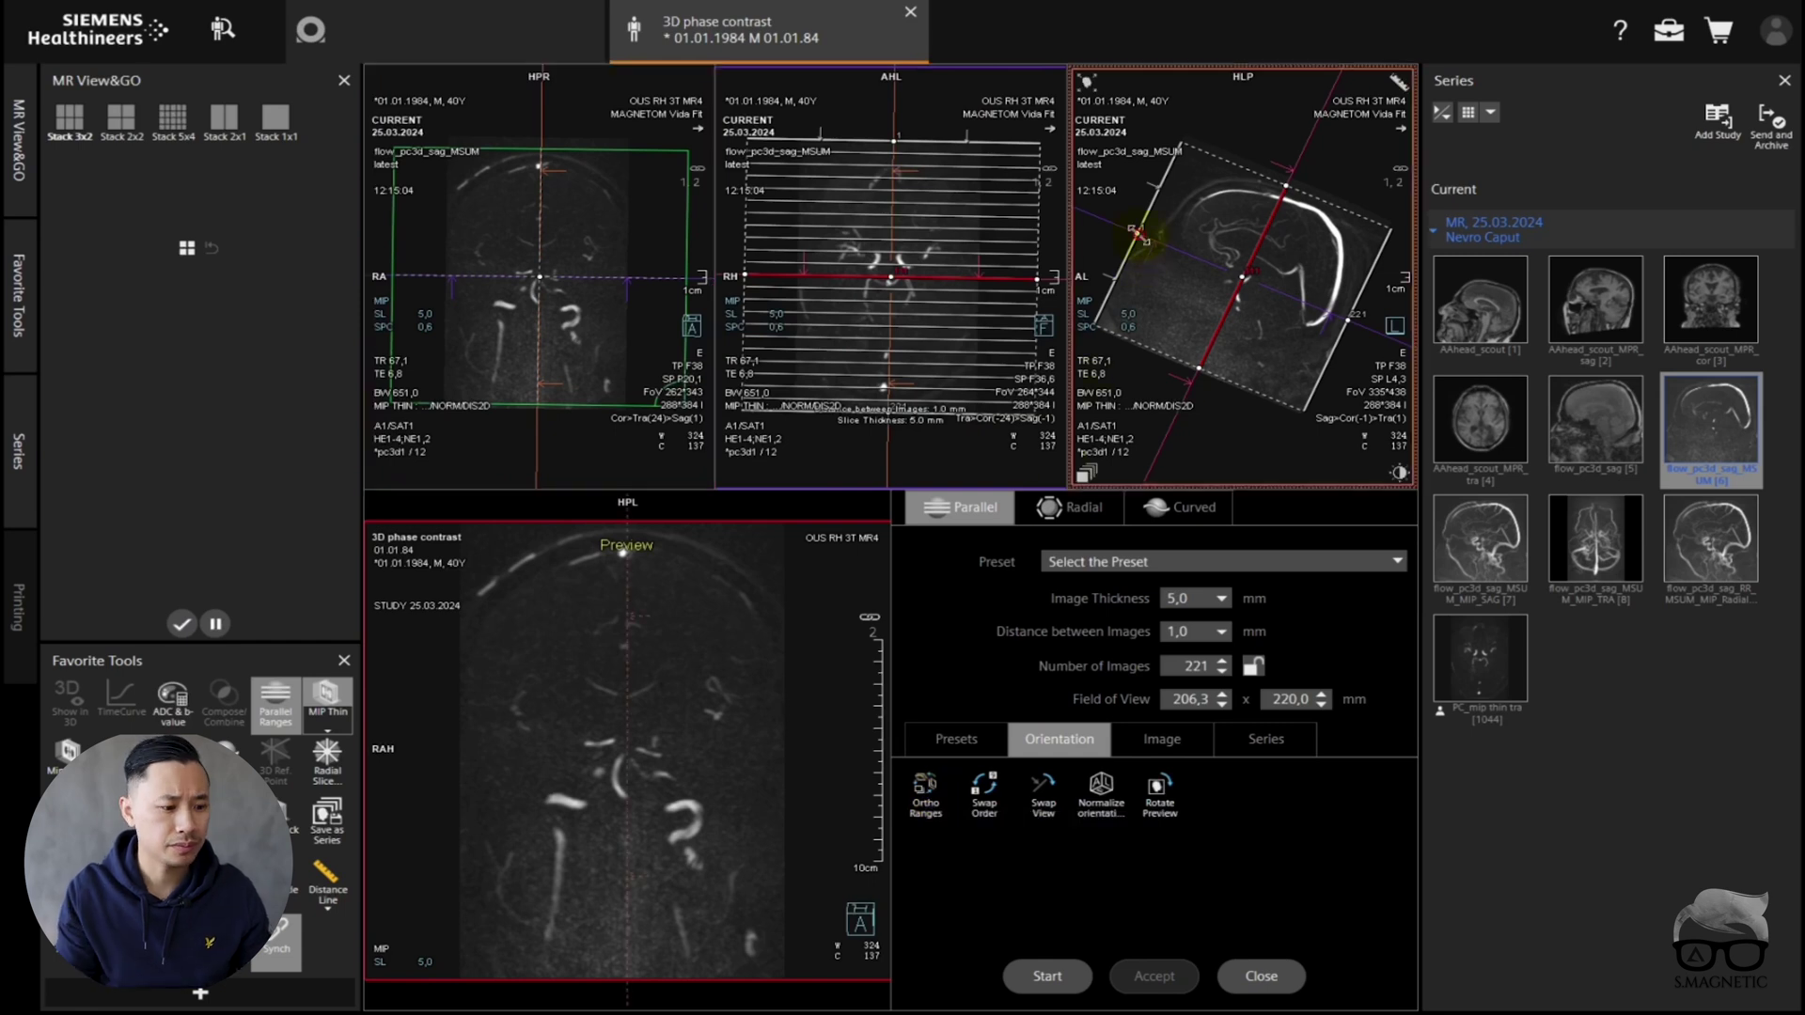
left_click_drag(1168, 248, 1148, 237)
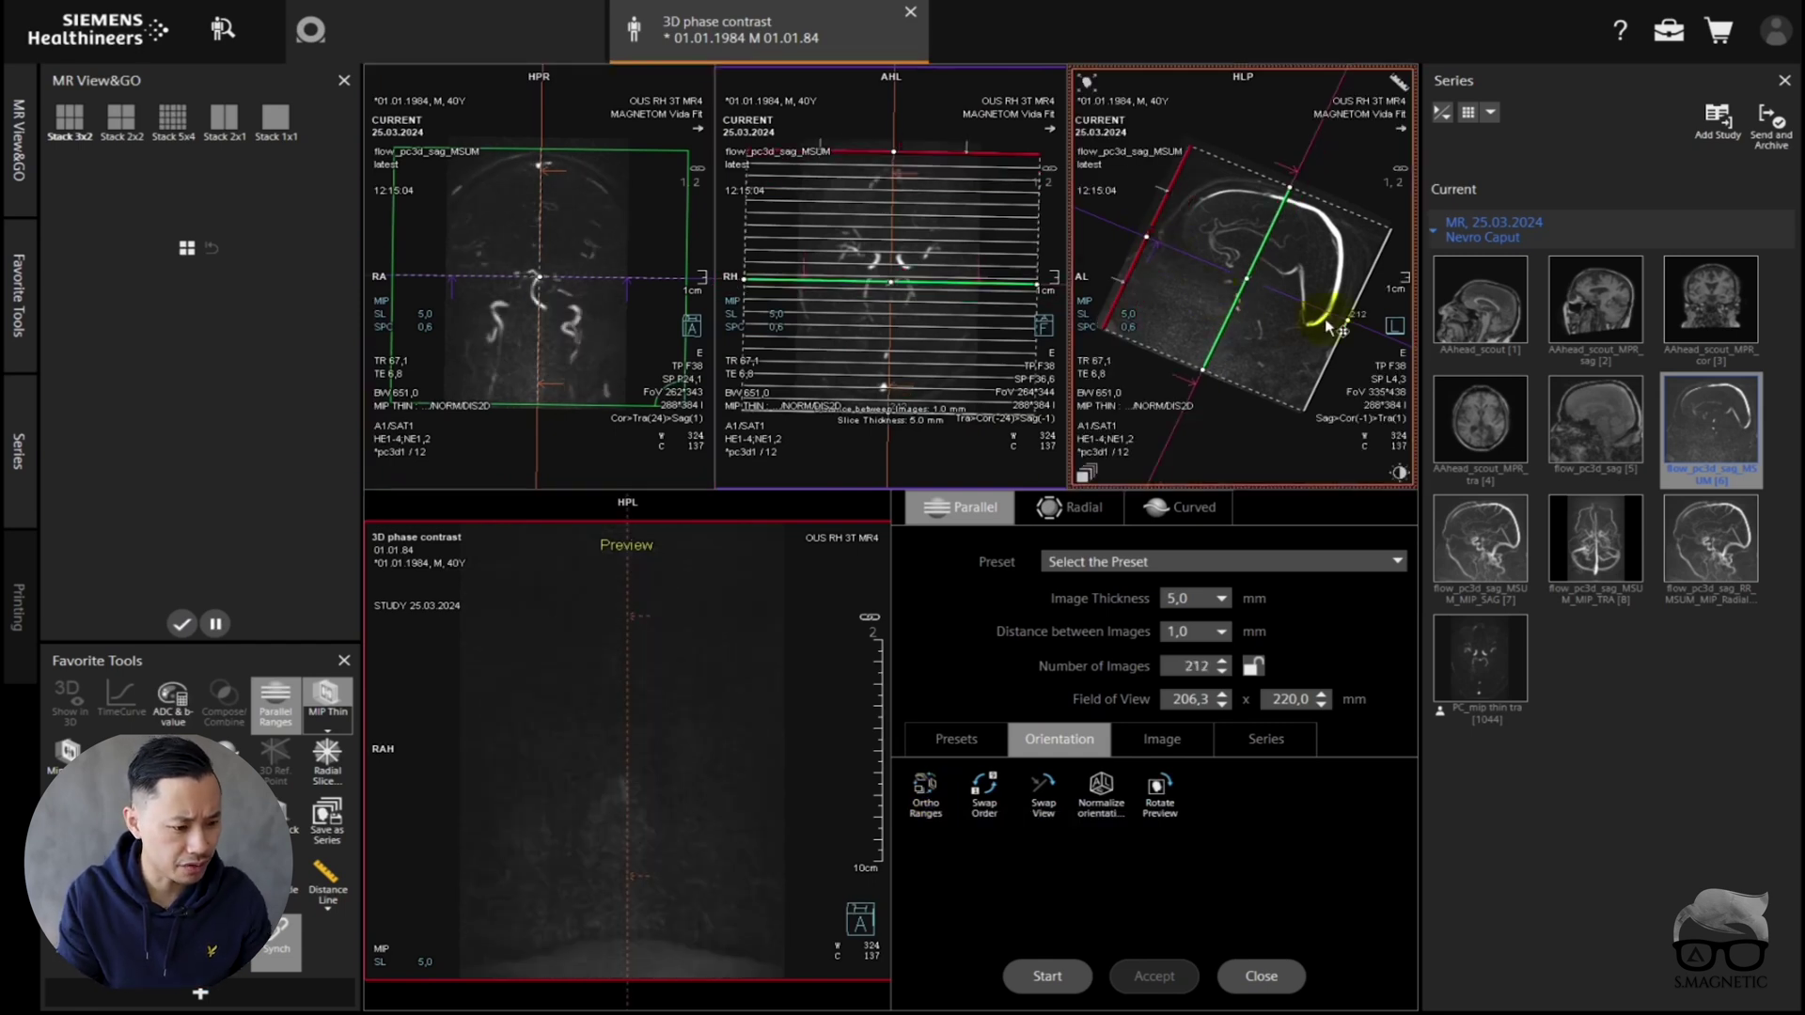
left_click_drag(1345, 320, 1338, 316)
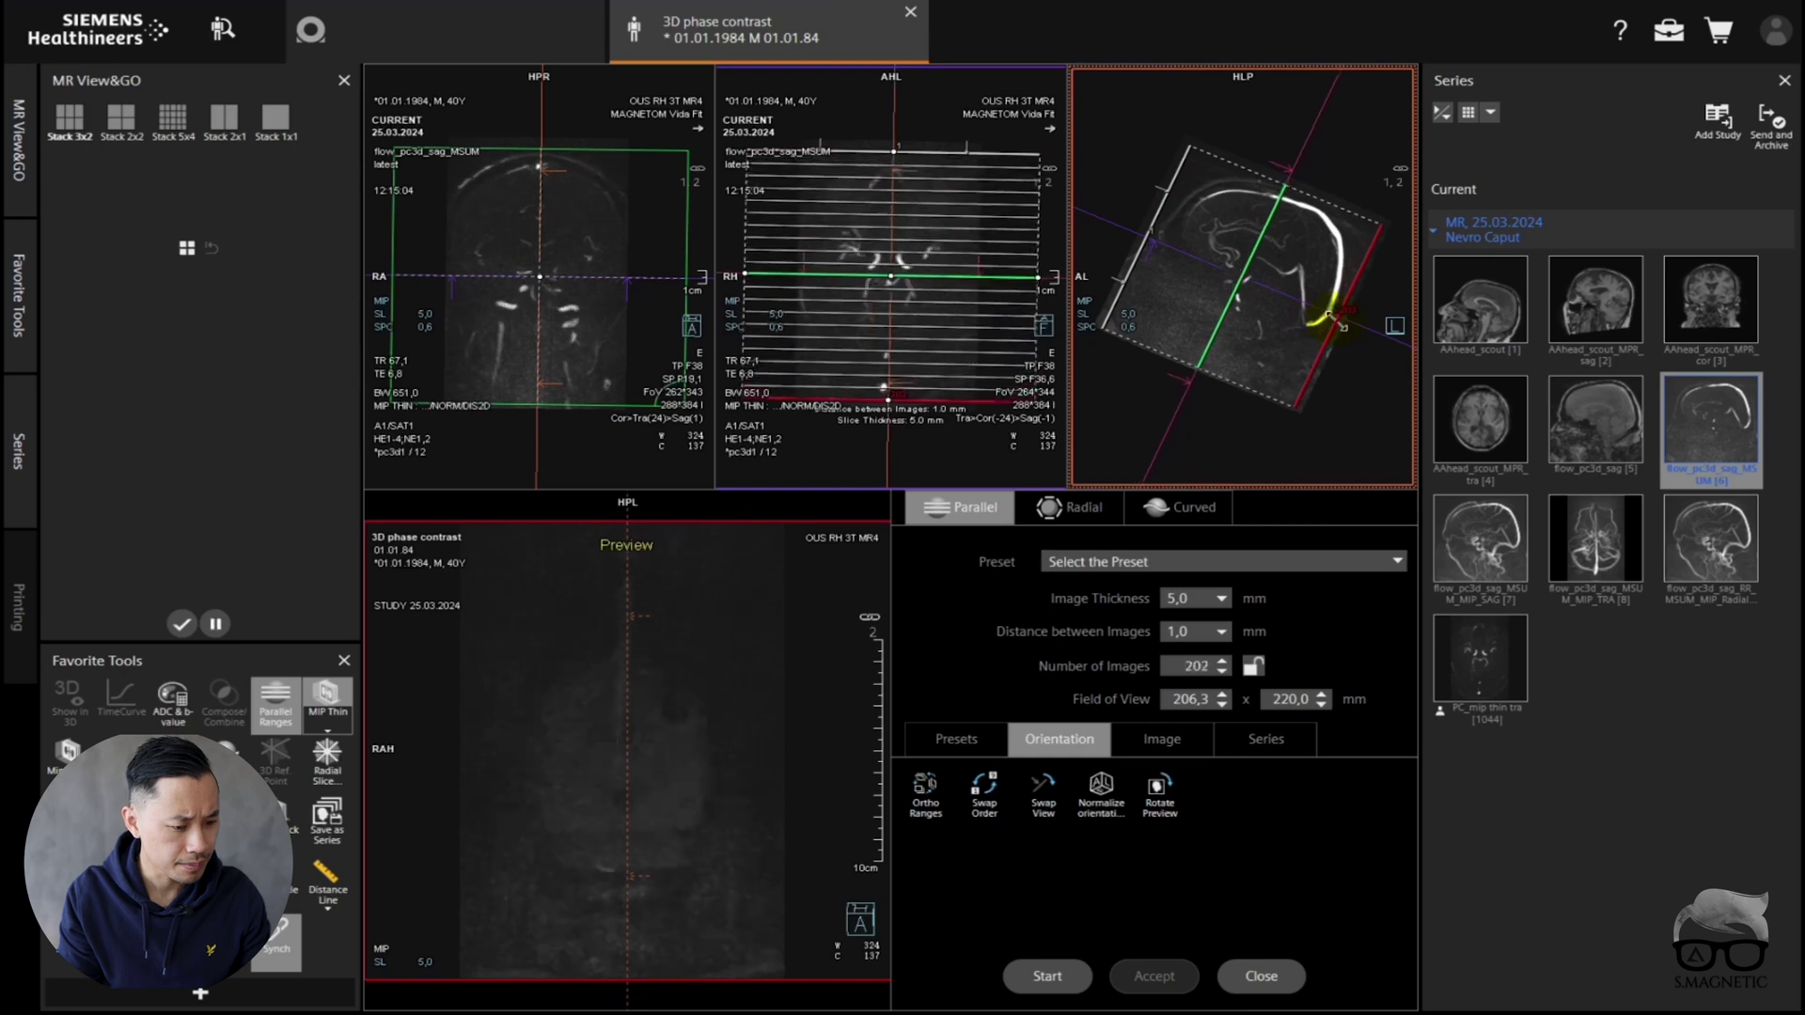
- Calculate the coronal thin MIP range and save it as series "PC_mip thin cor"
left_click(1044, 989)
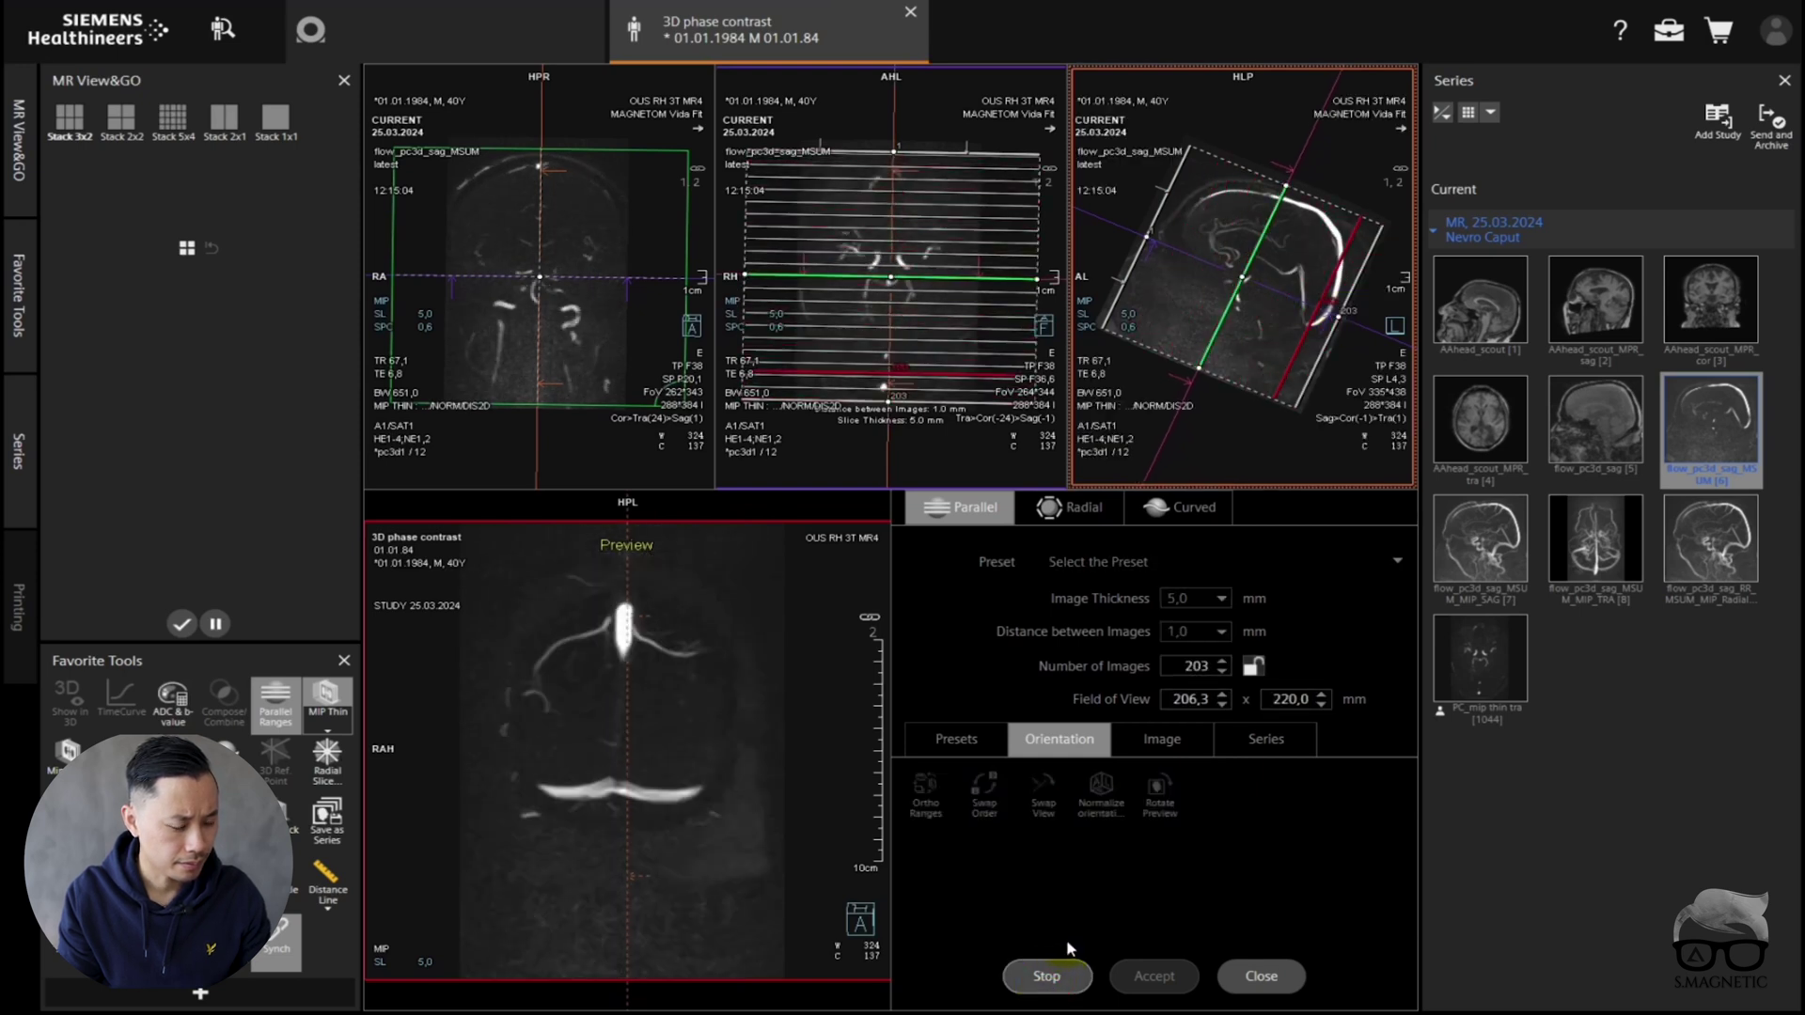
left_click(1237, 781)
type("PC_mip thin cor")
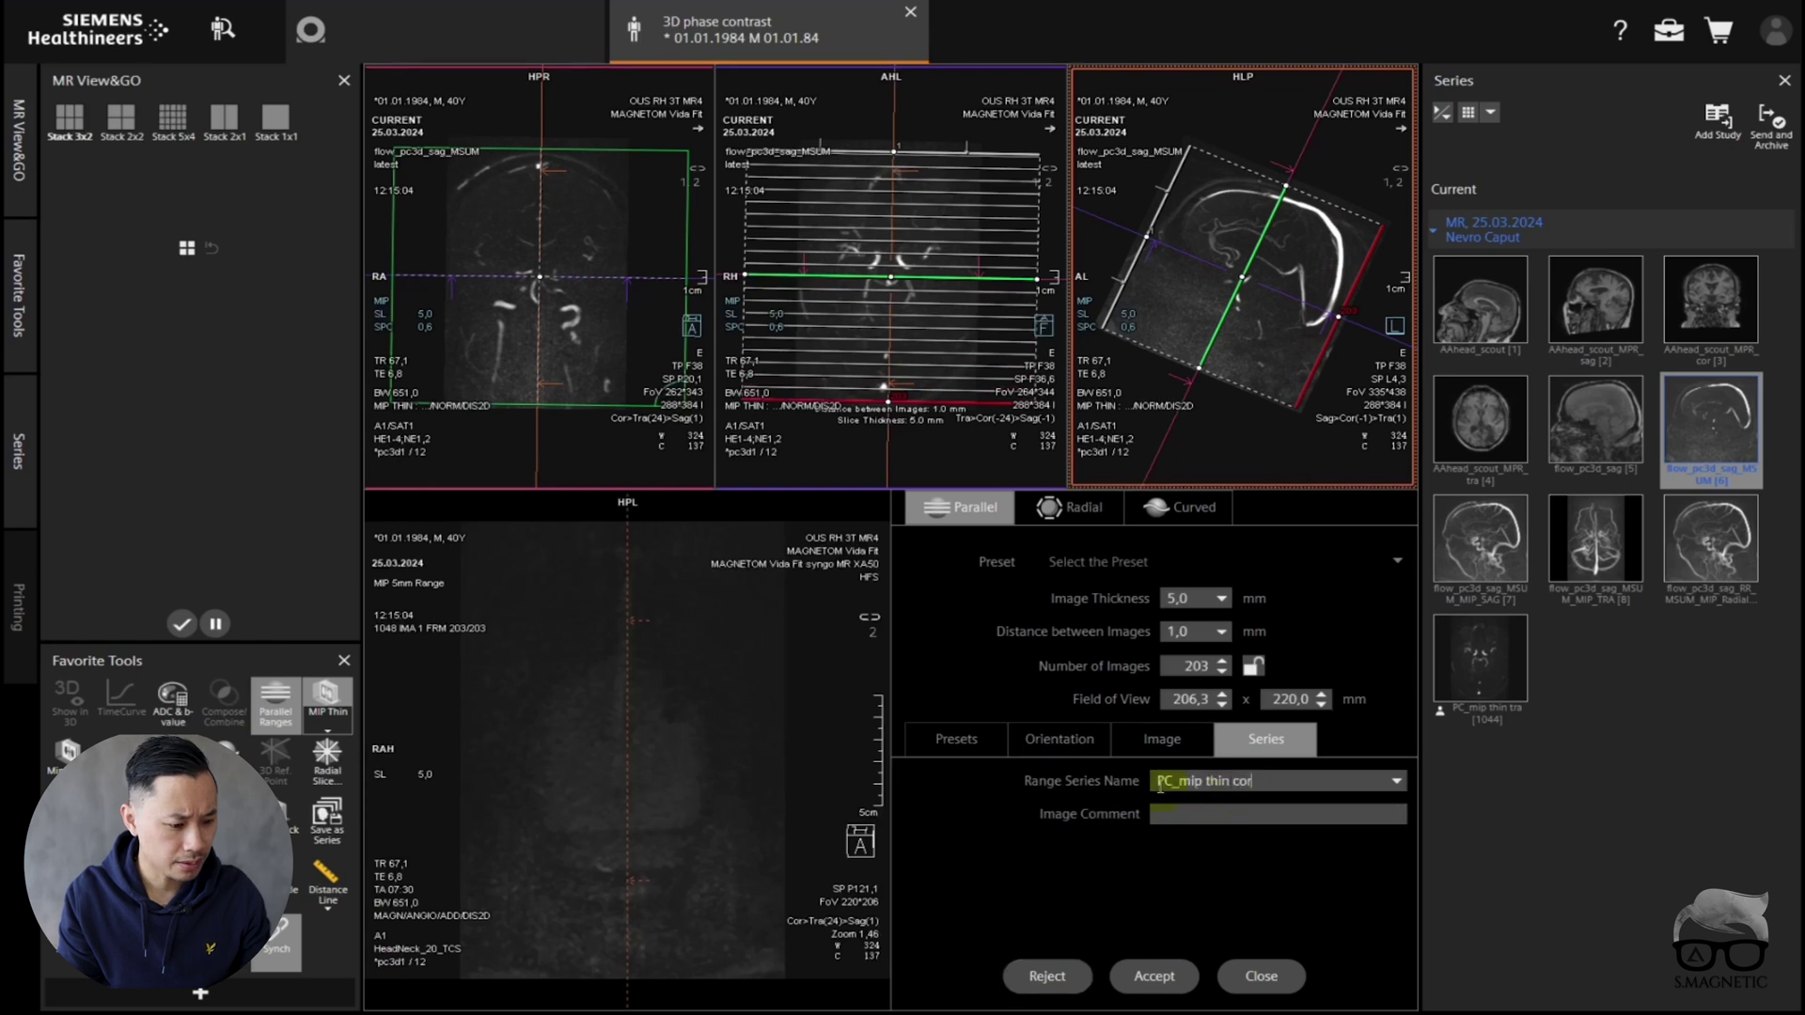
left_click(1155, 976)
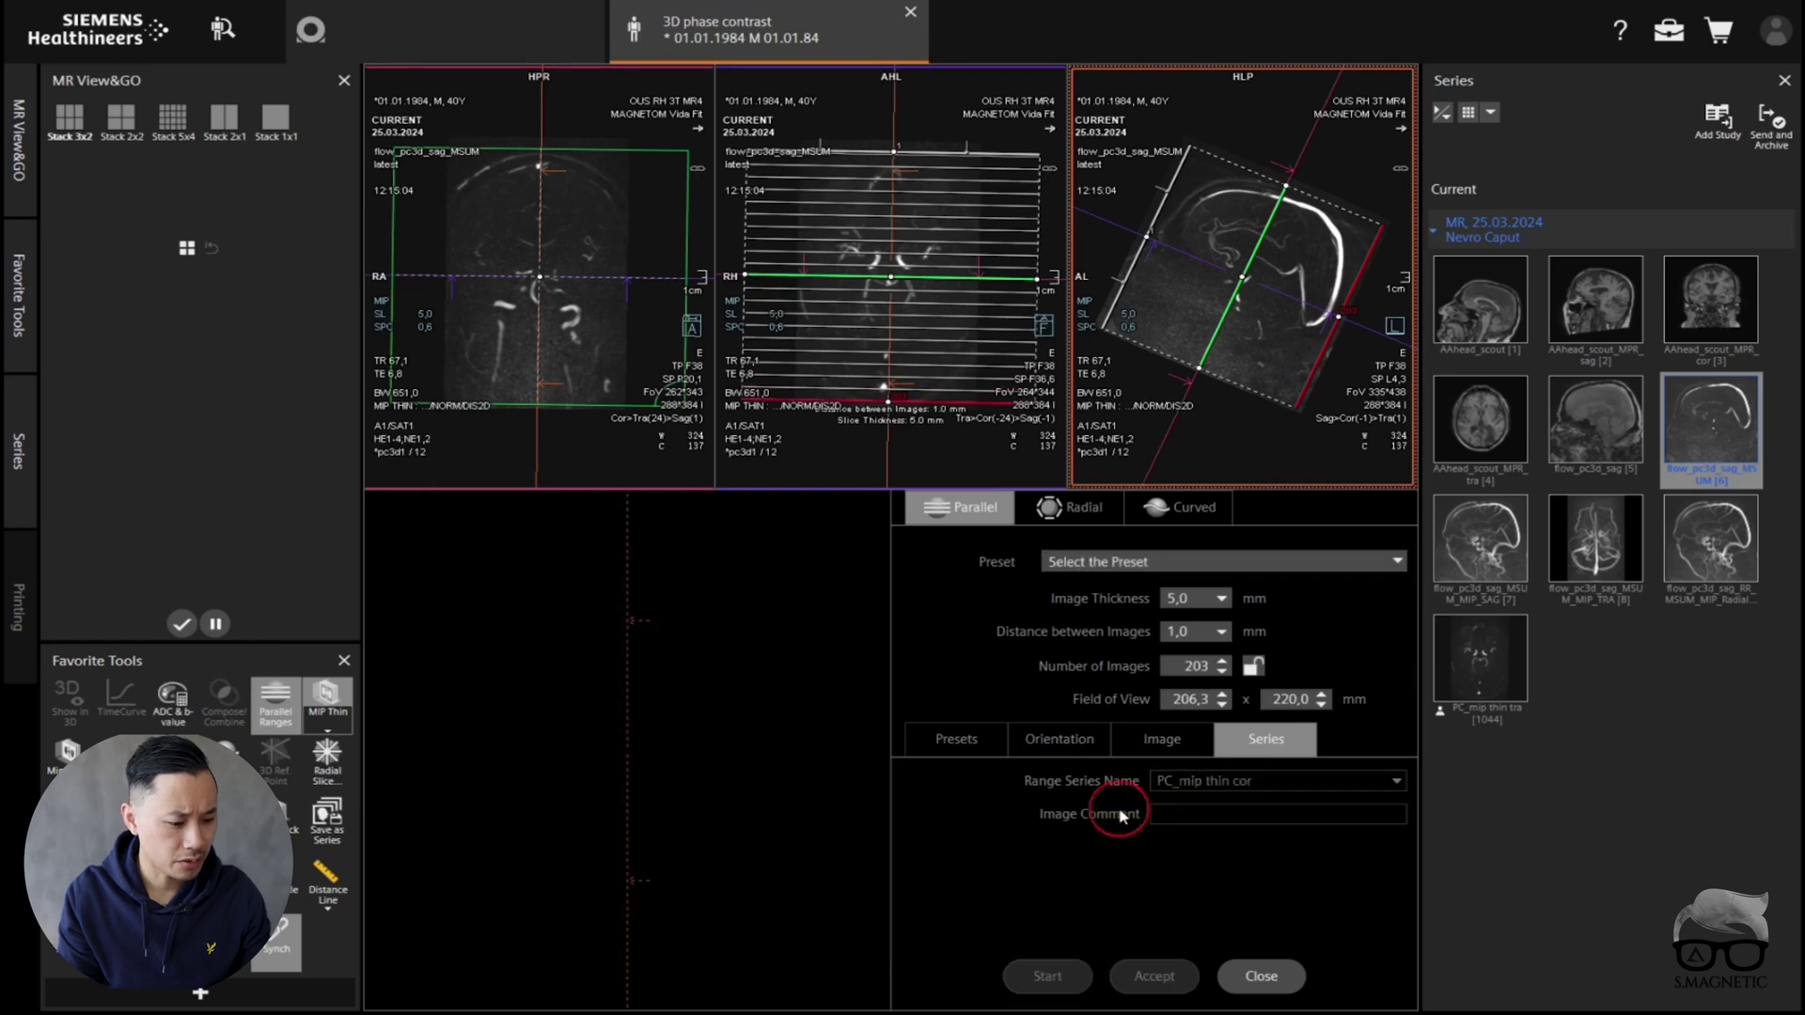
- Turn the parallel range to the sagittal orientation and swap its image order
left_click(1058, 739)
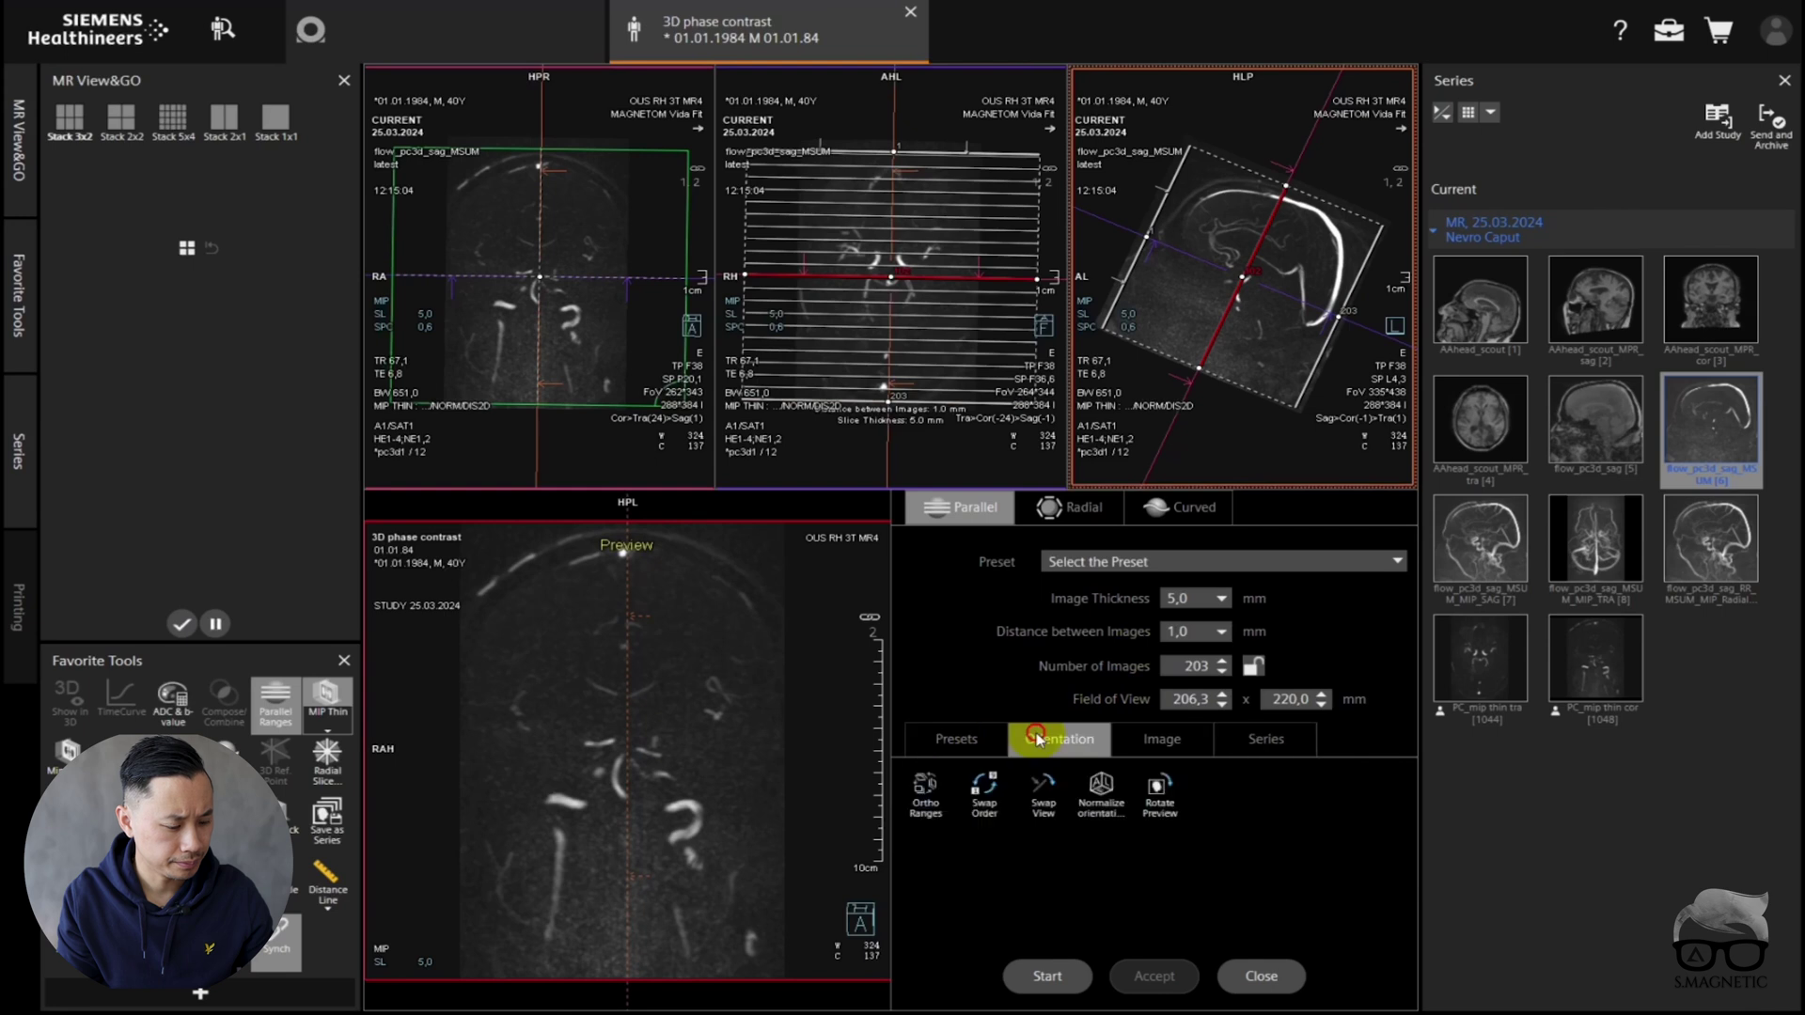
left_click(926, 797)
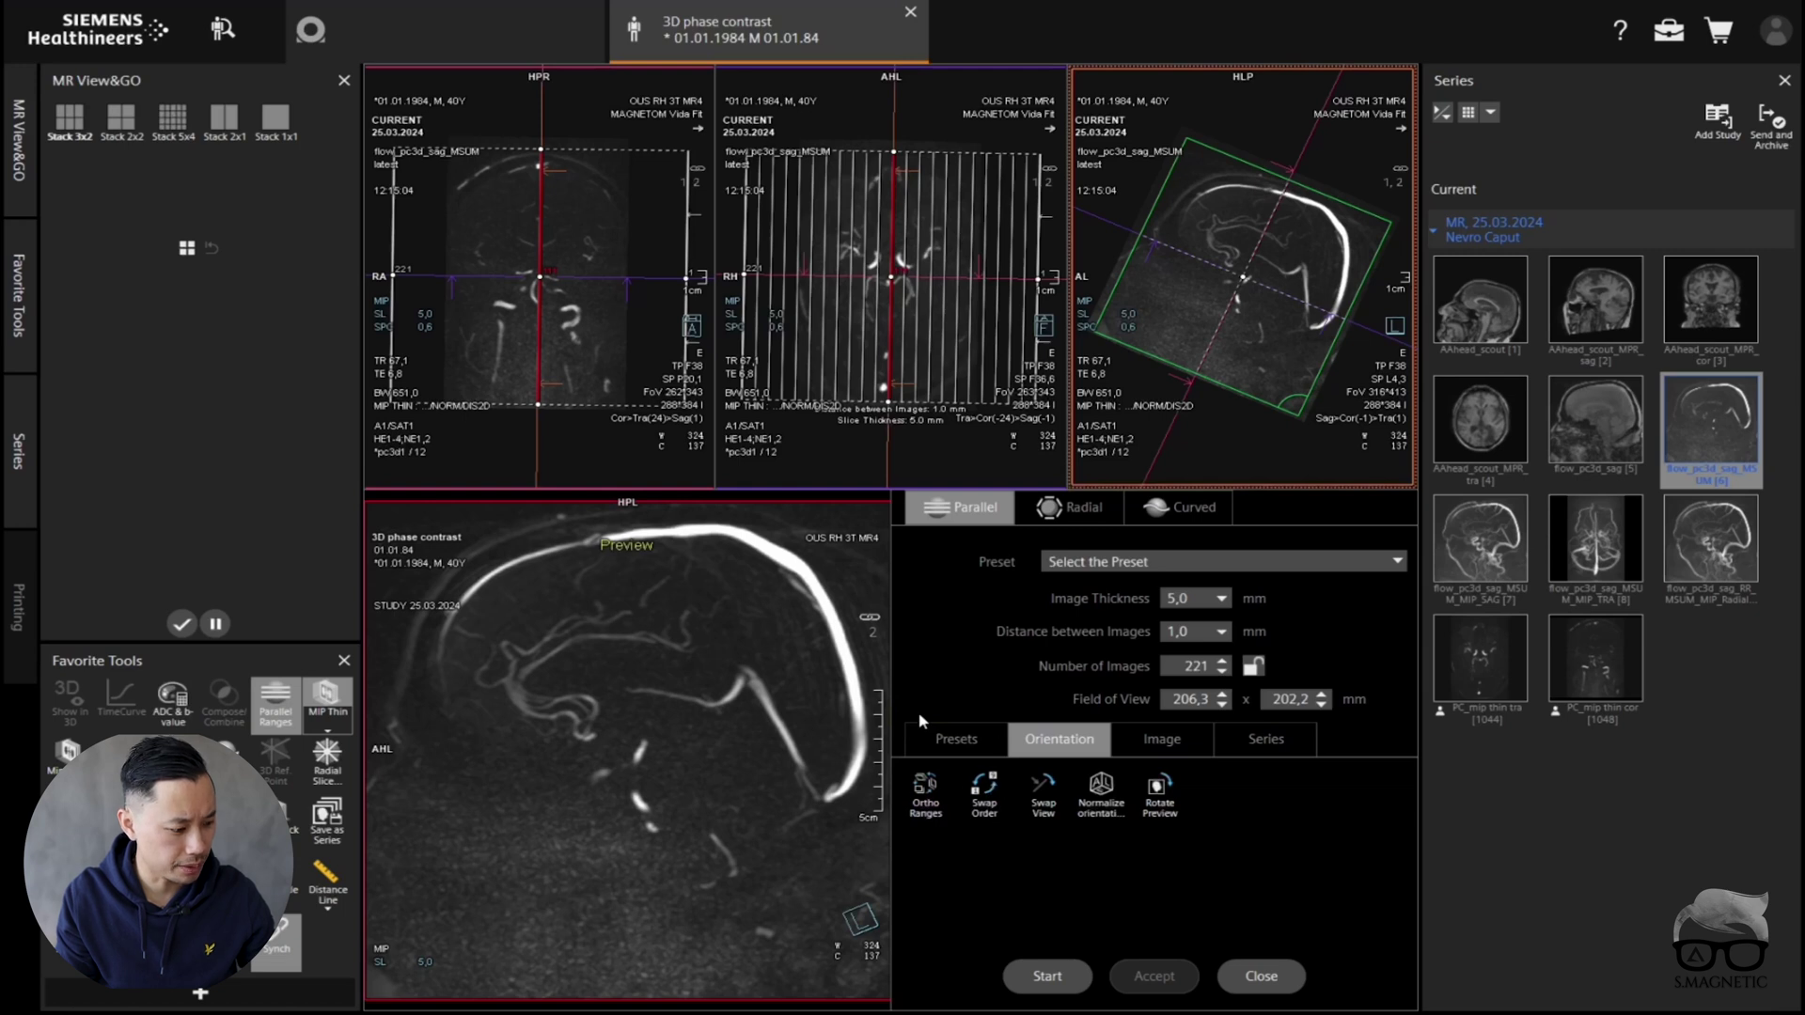
left_click(840, 303)
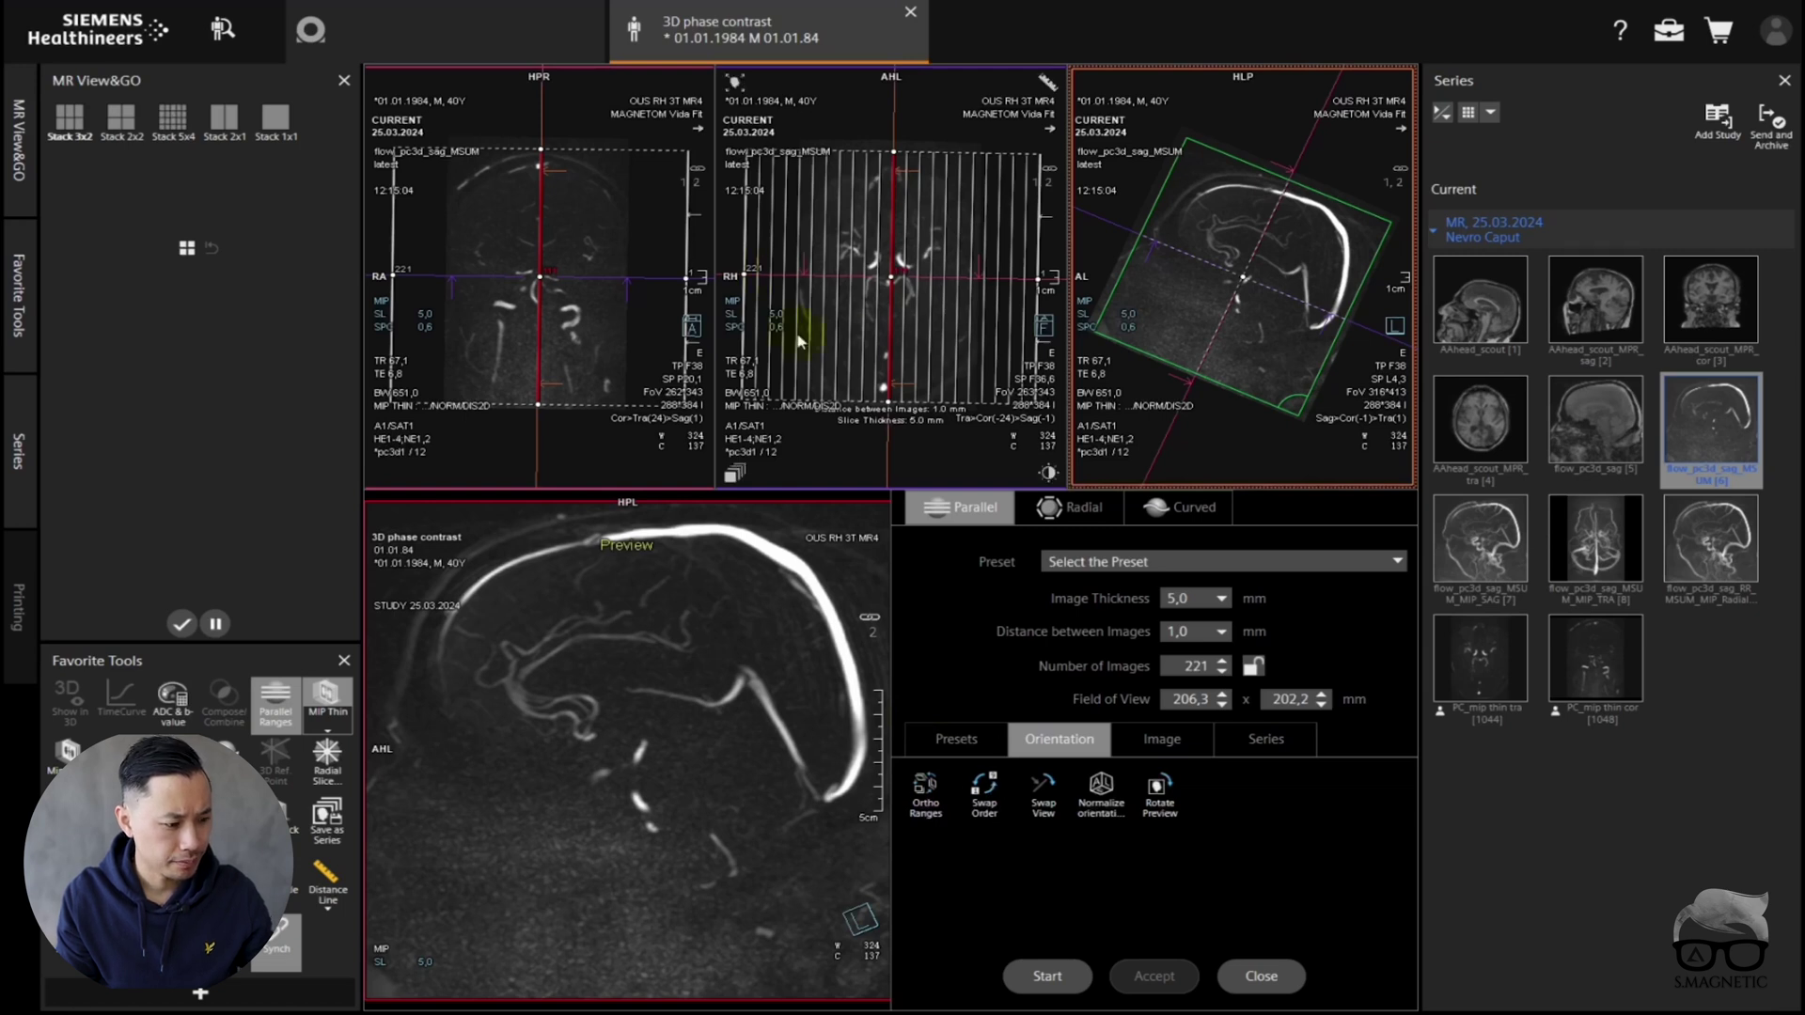
left_click(987, 789)
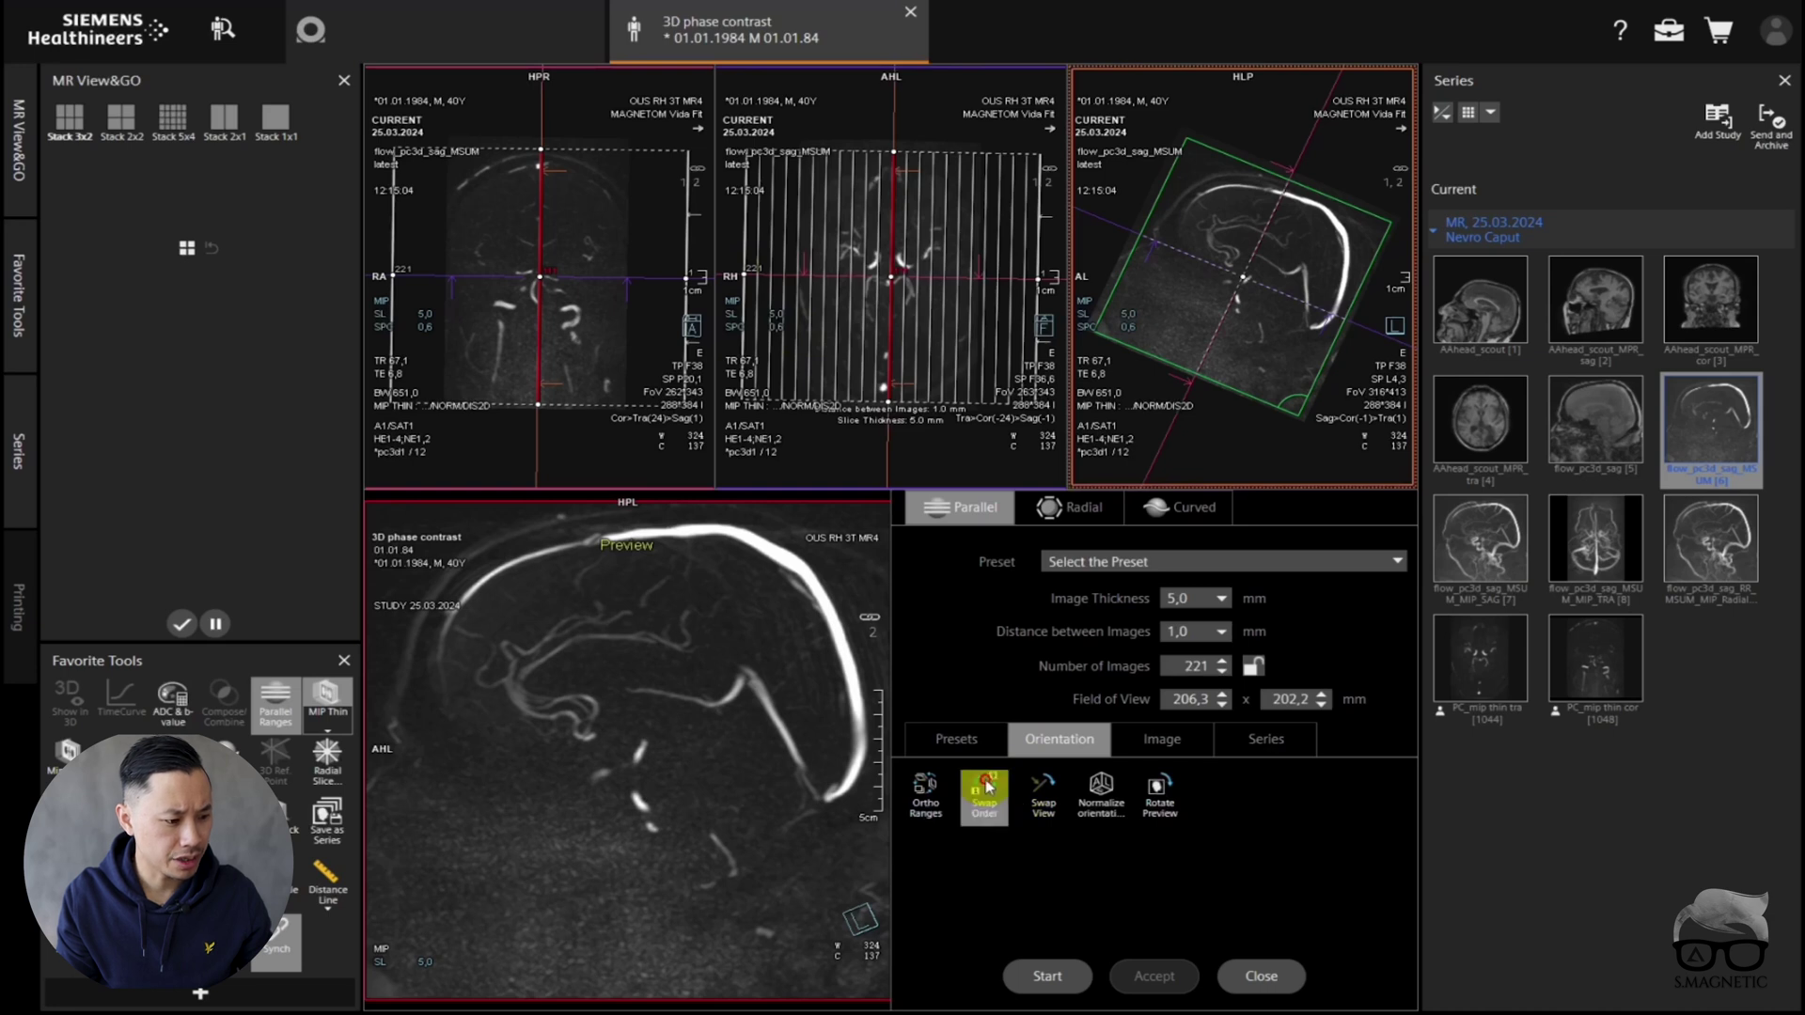
left_click(777, 280)
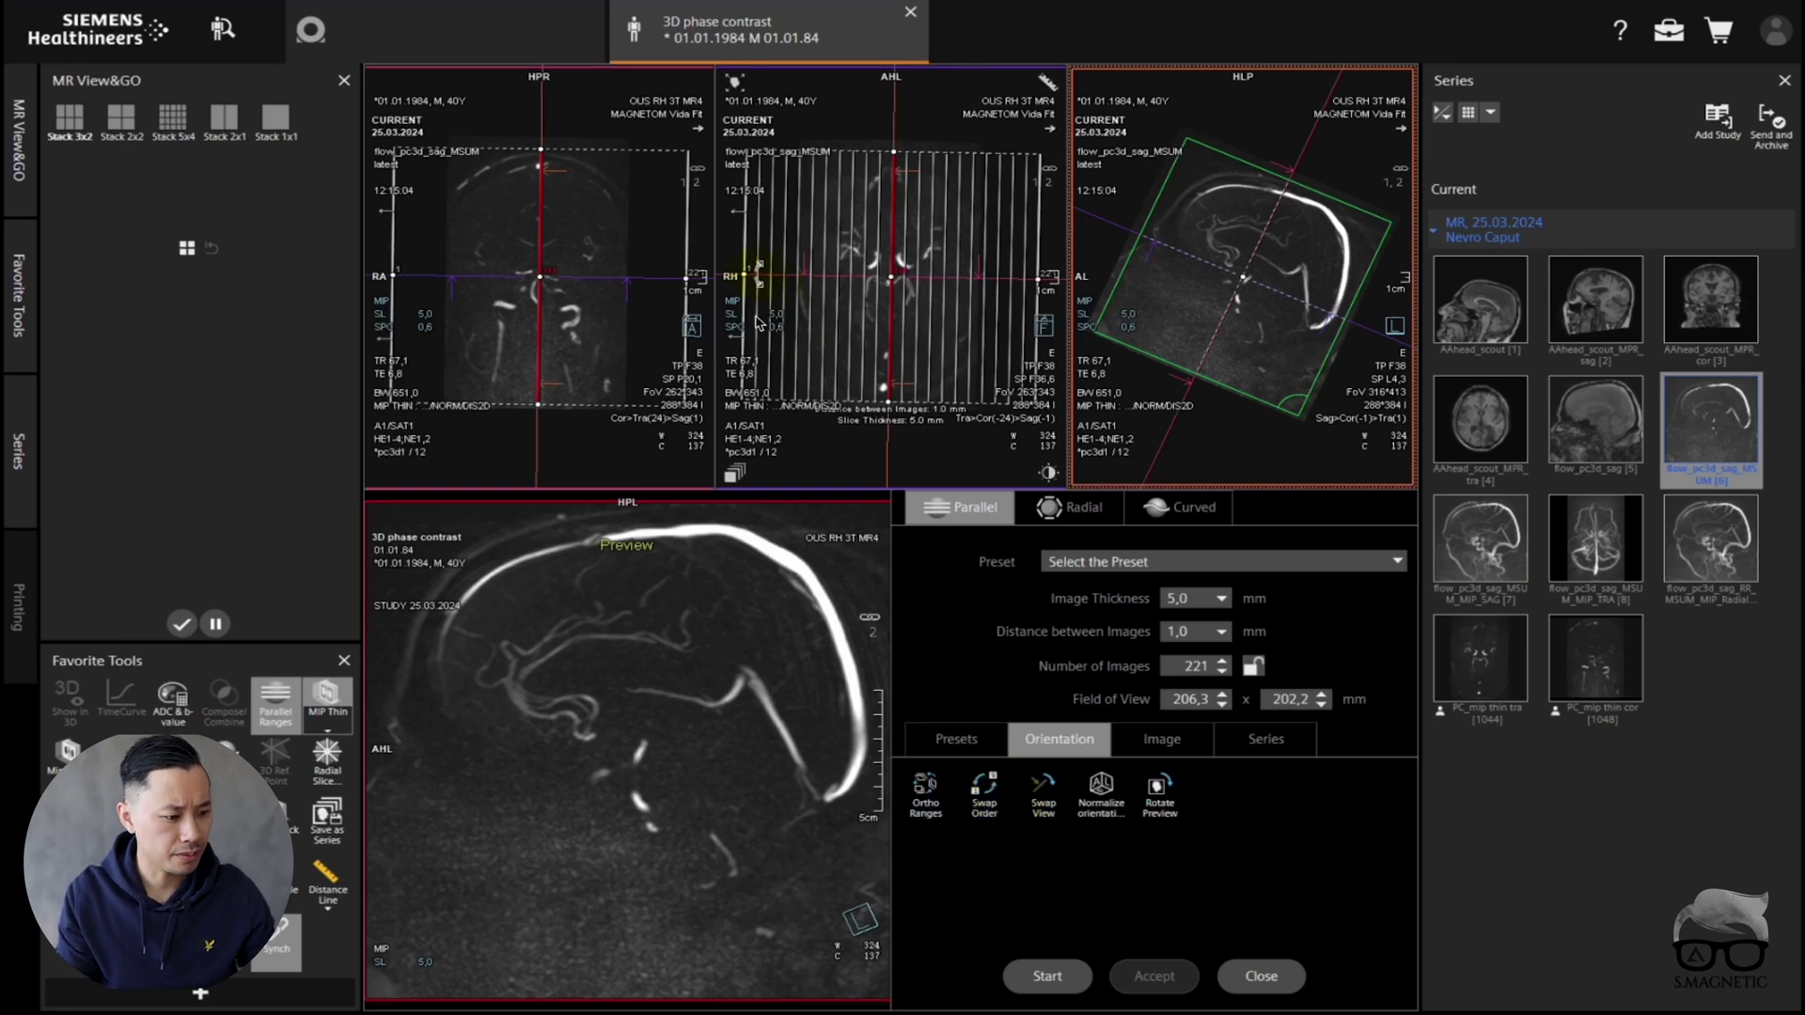
- Narrow both sides of the sagittal range to the head's width in the axial view and check the slices in the preview
left_click_drag(750, 279, 790, 282)
left_click(913, 295)
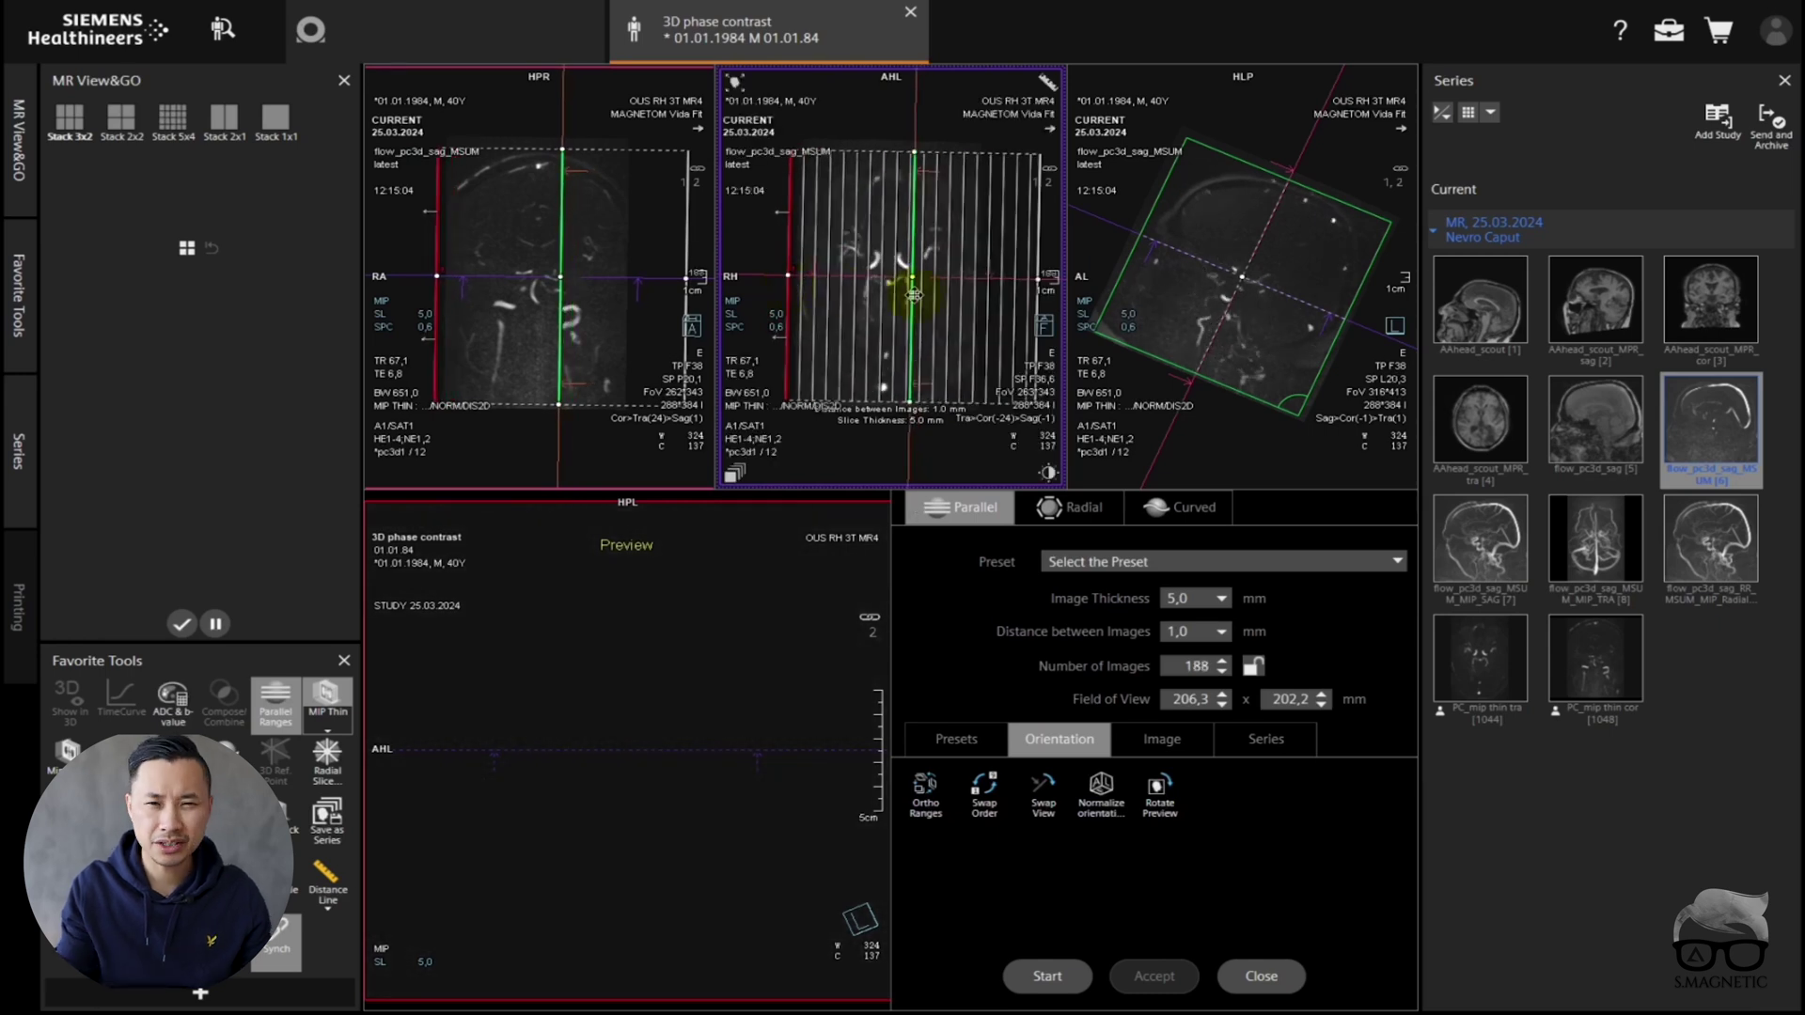
left_click_drag(1042, 280, 985, 280)
left_click(766, 679)
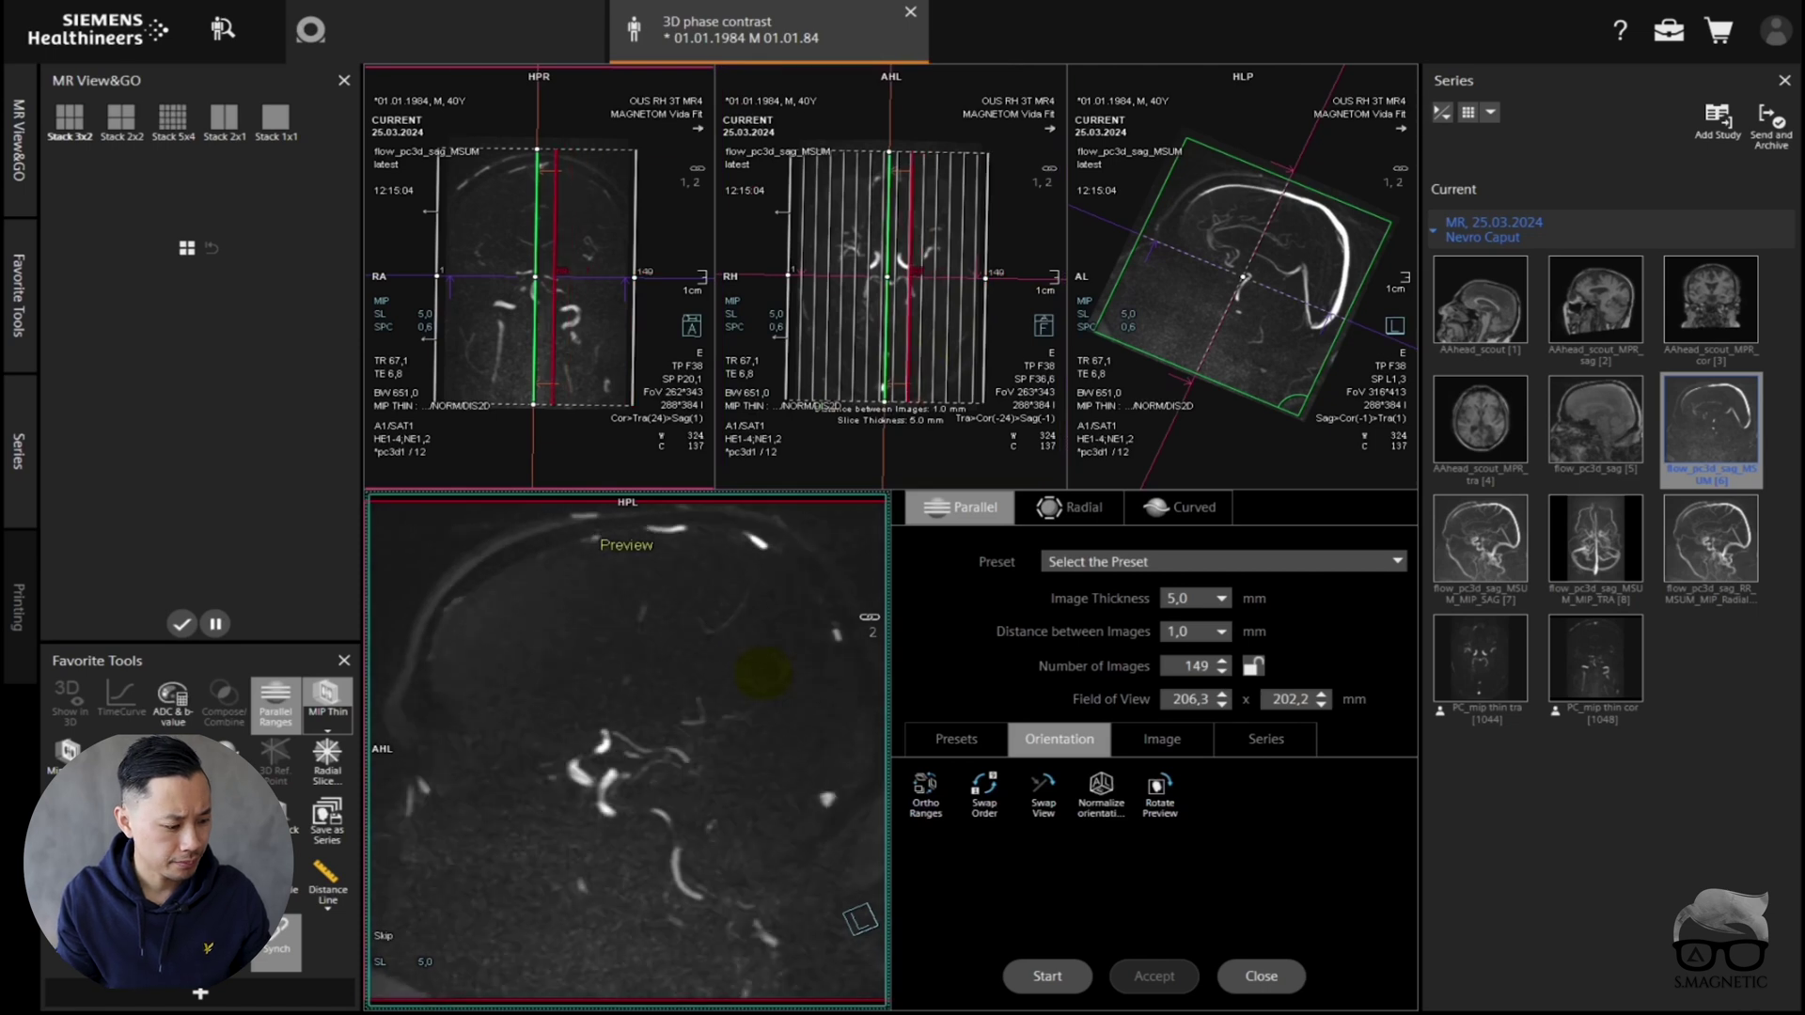
- Calculate the sagittal thin MIP range and save it as series "PC_mip thin sag"
left_click(1034, 976)
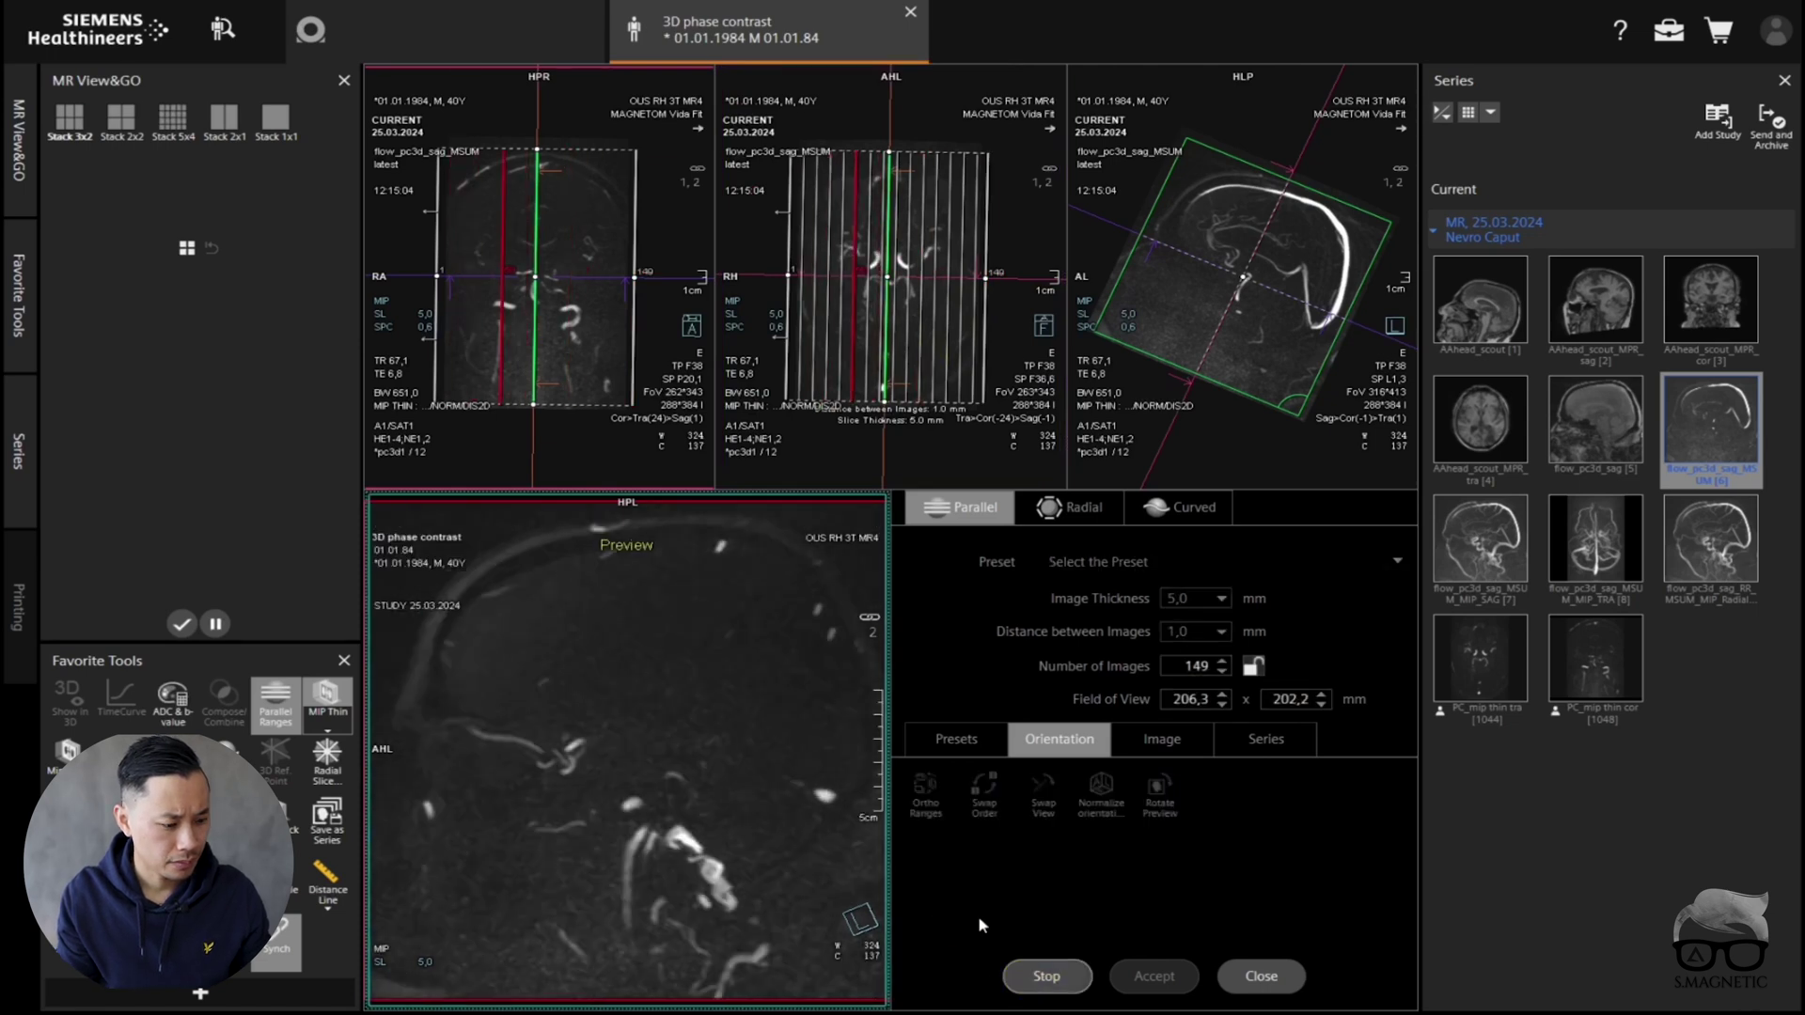
left_click(1238, 785)
type("PC_mip thin sag")
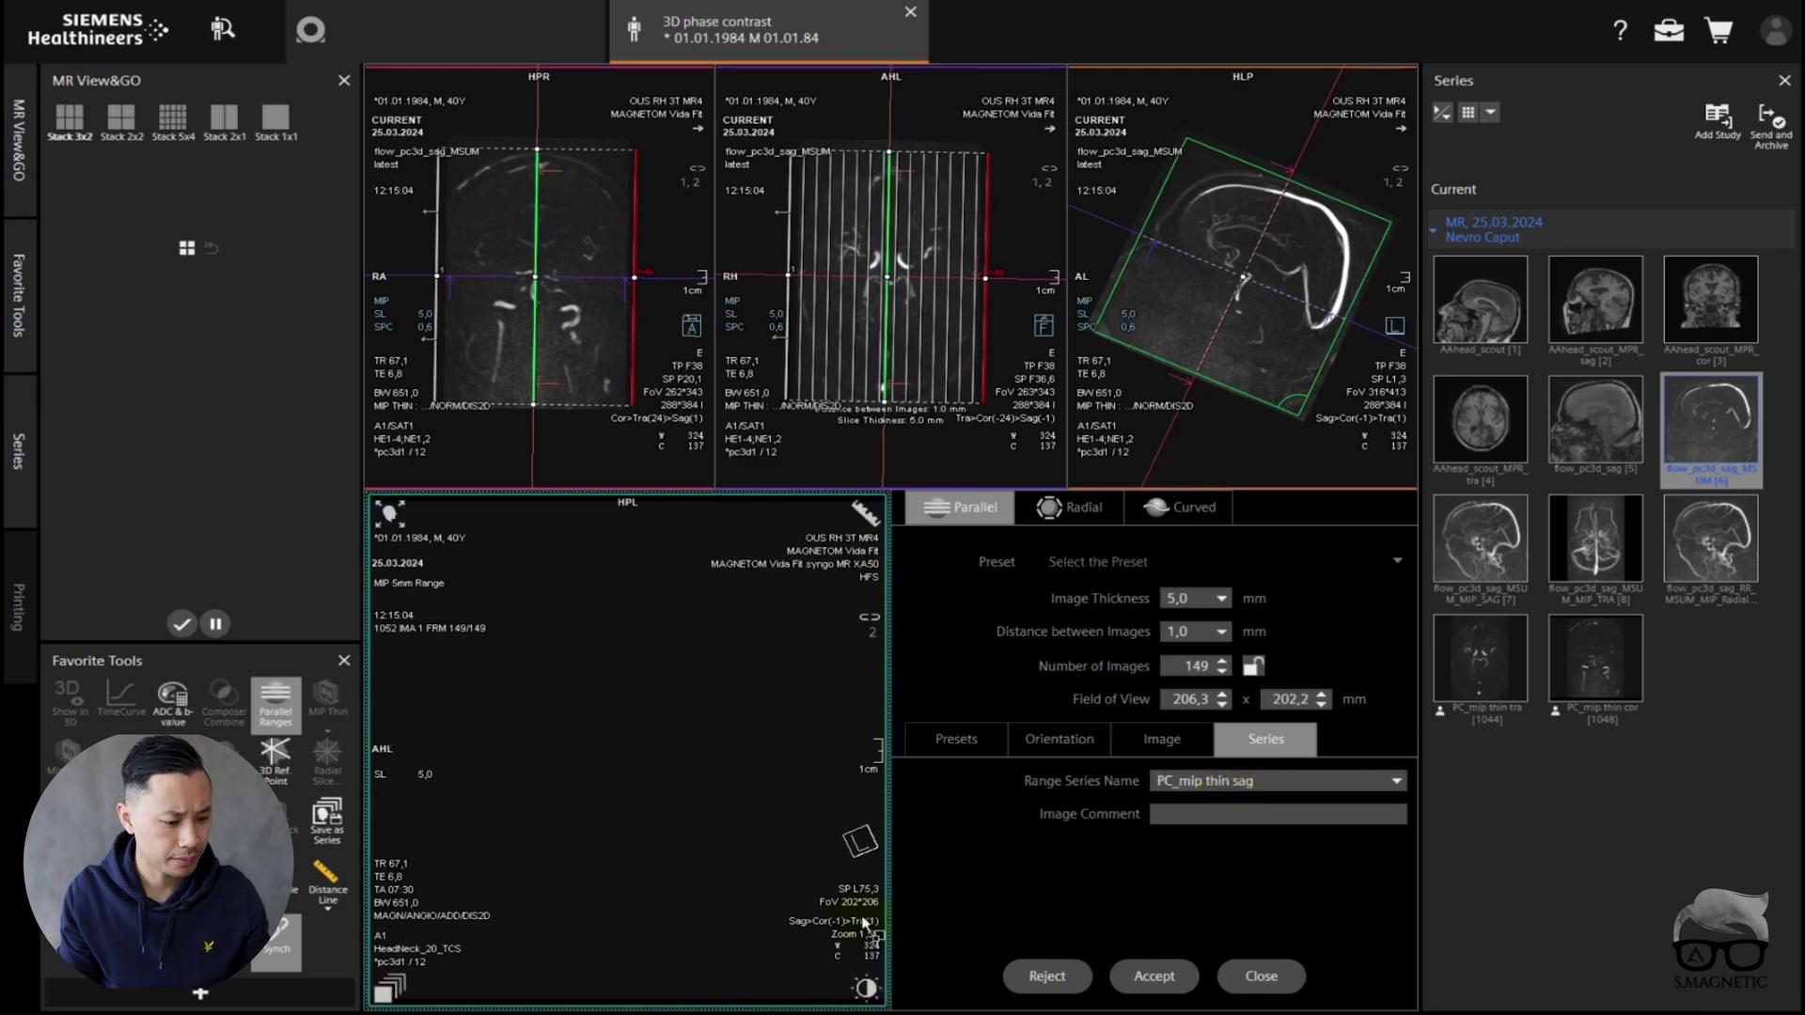
left_click(1155, 976)
- Switch the three views to full-thickness MIP, change the range type to Radial and look through the rotation in the preview
left_click(1163, 357)
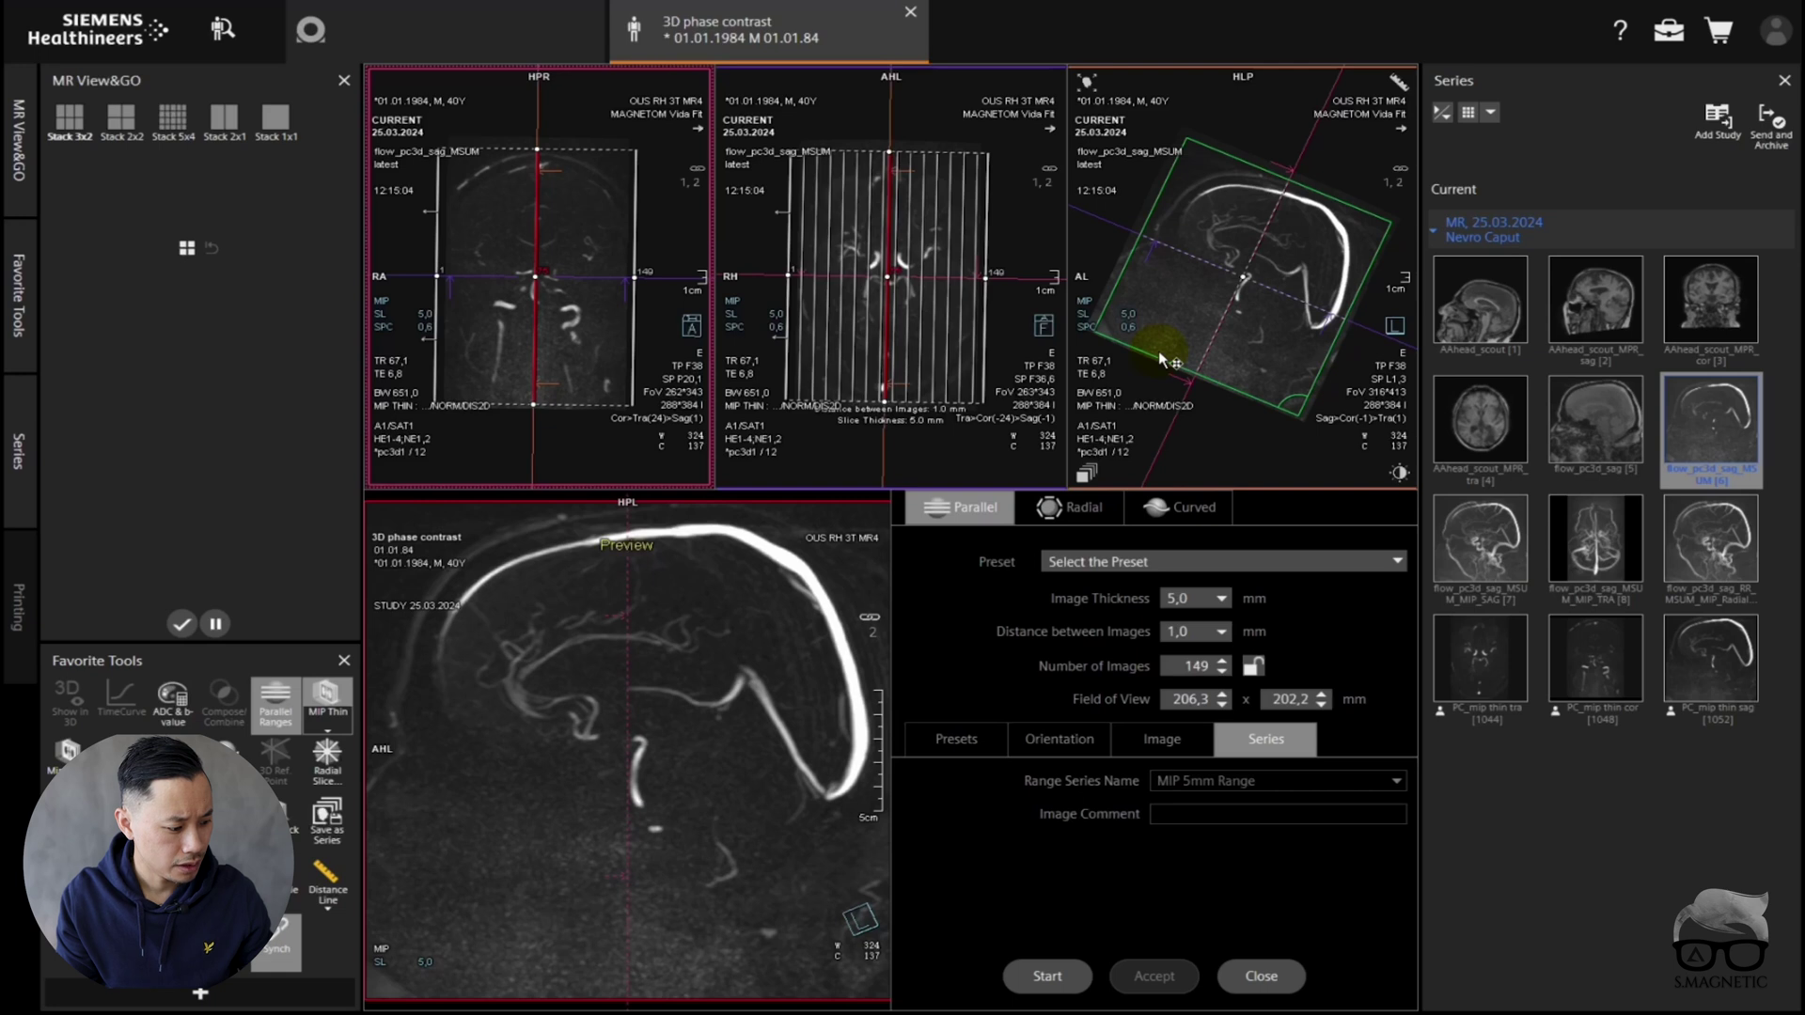
left_click(1158, 427)
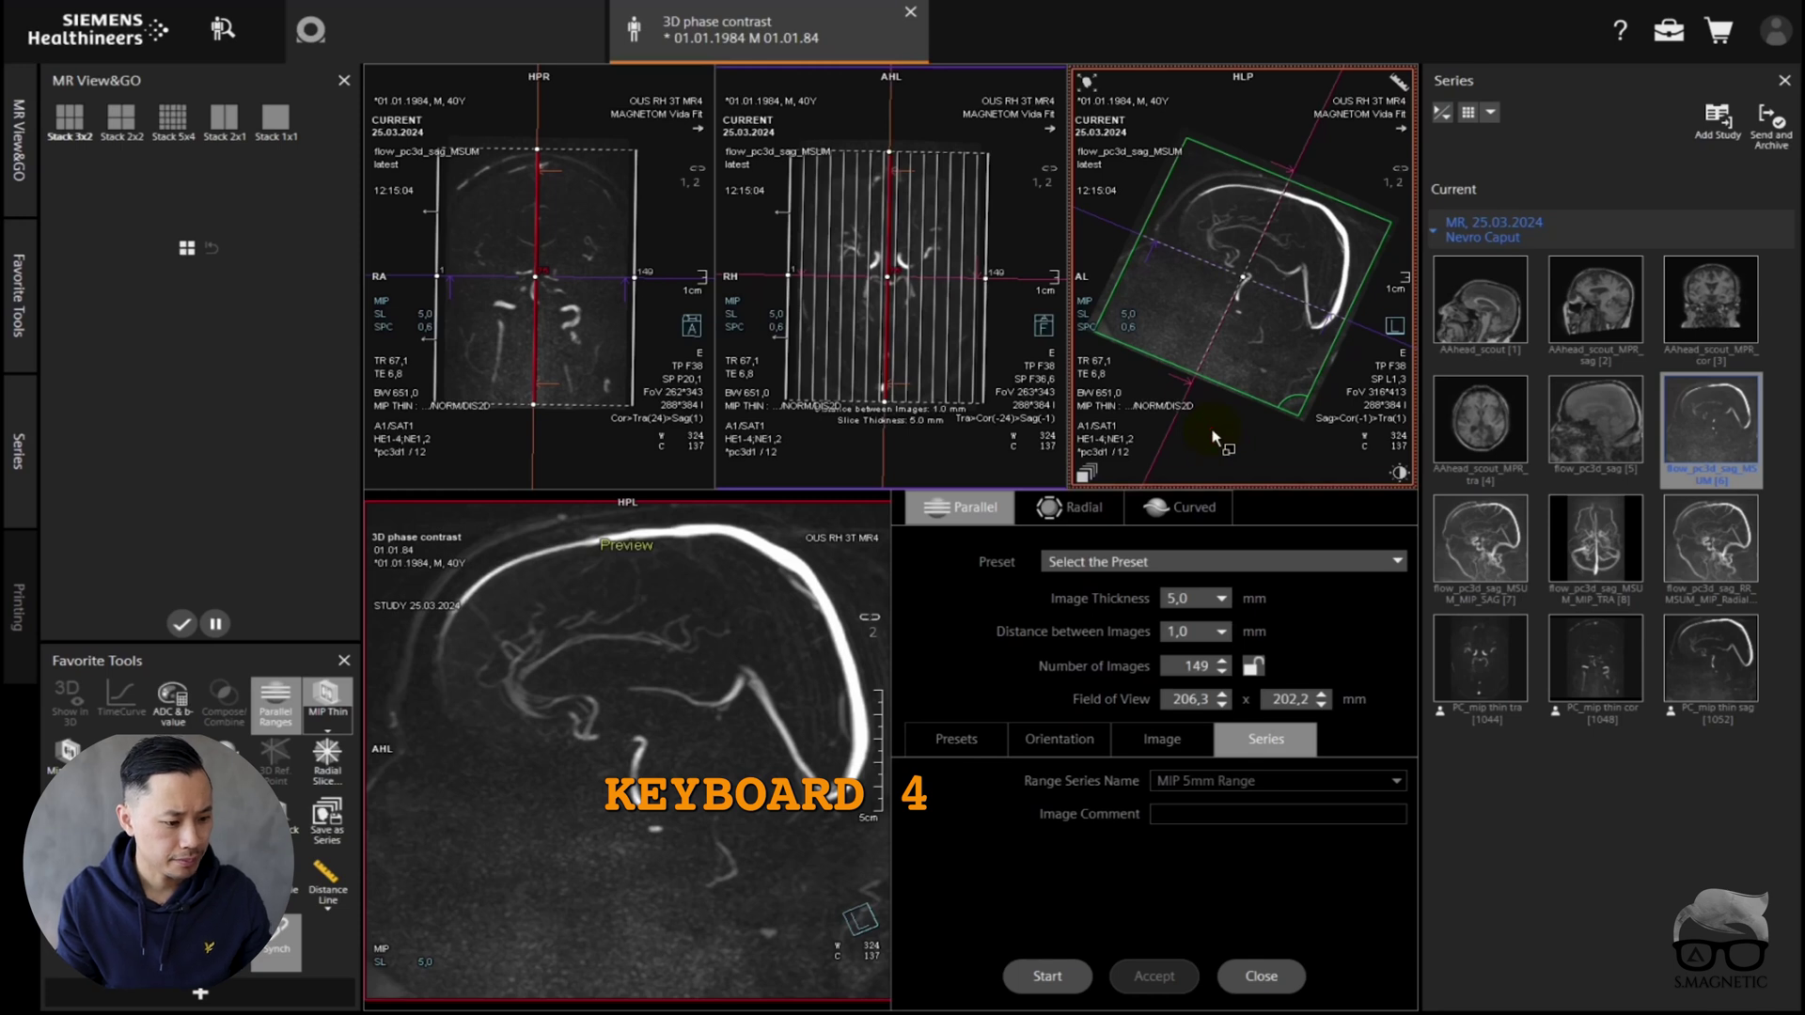
key("t")
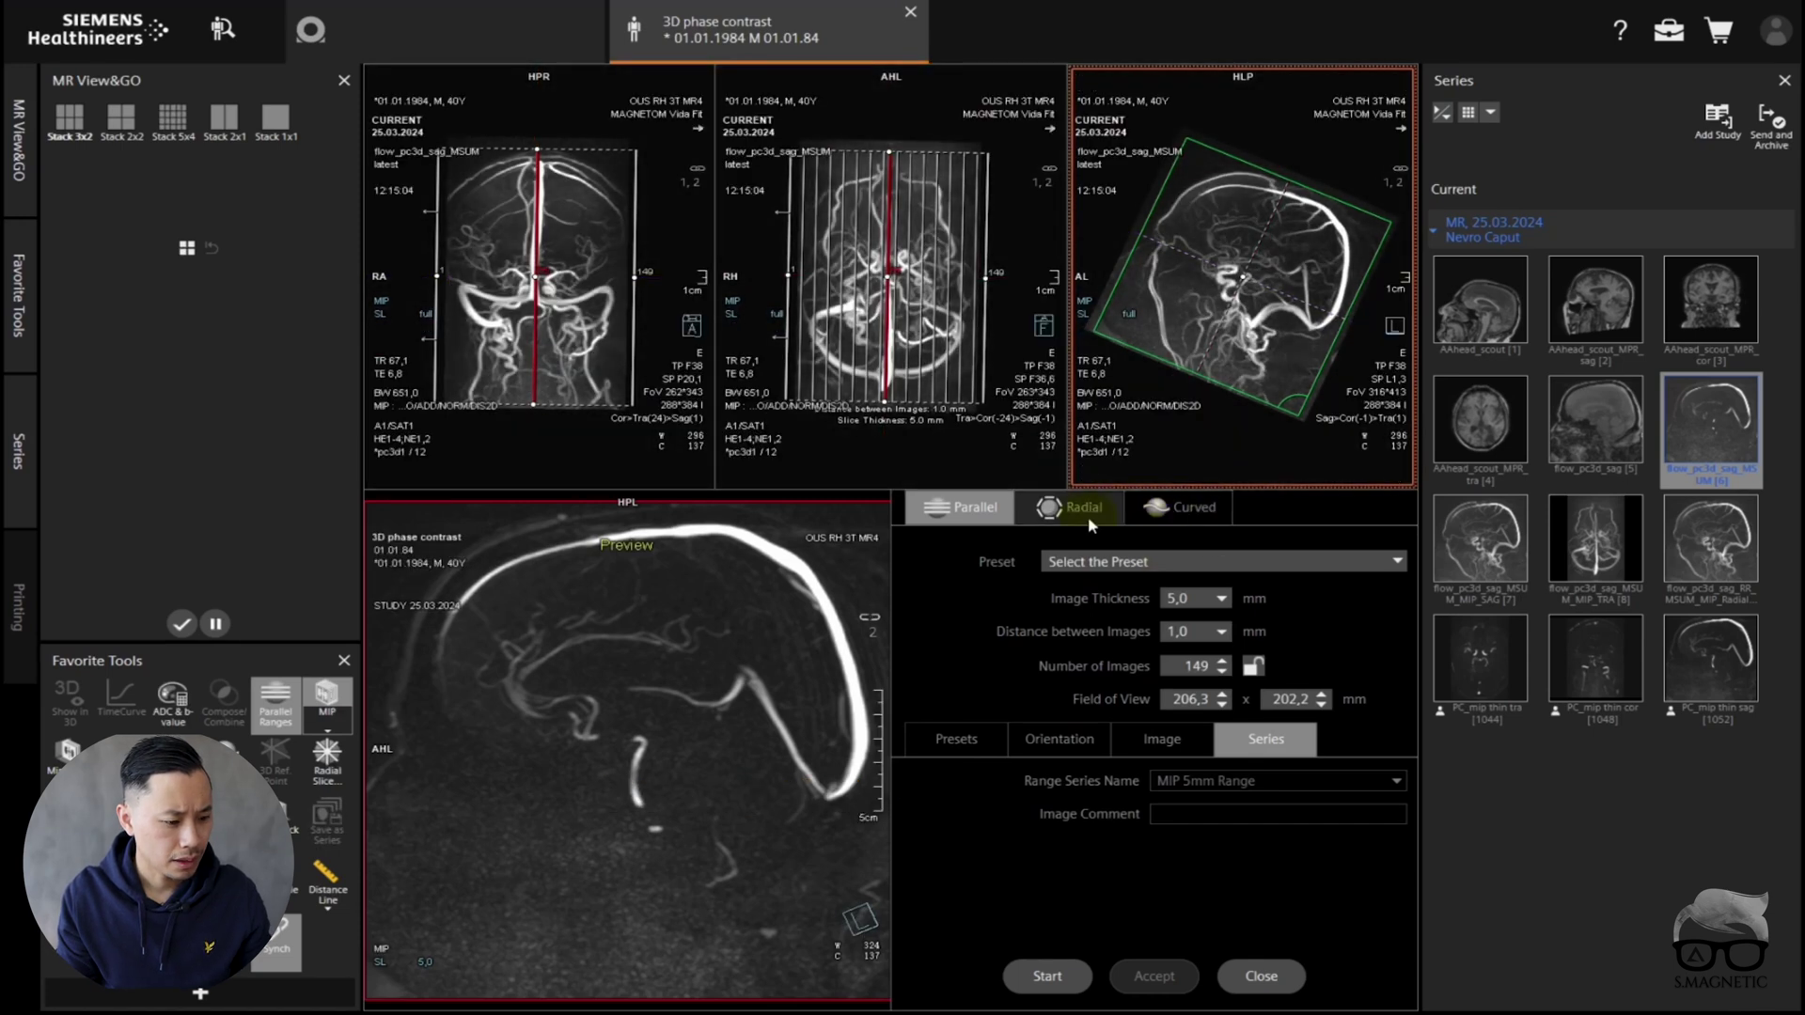
left_click(1081, 509)
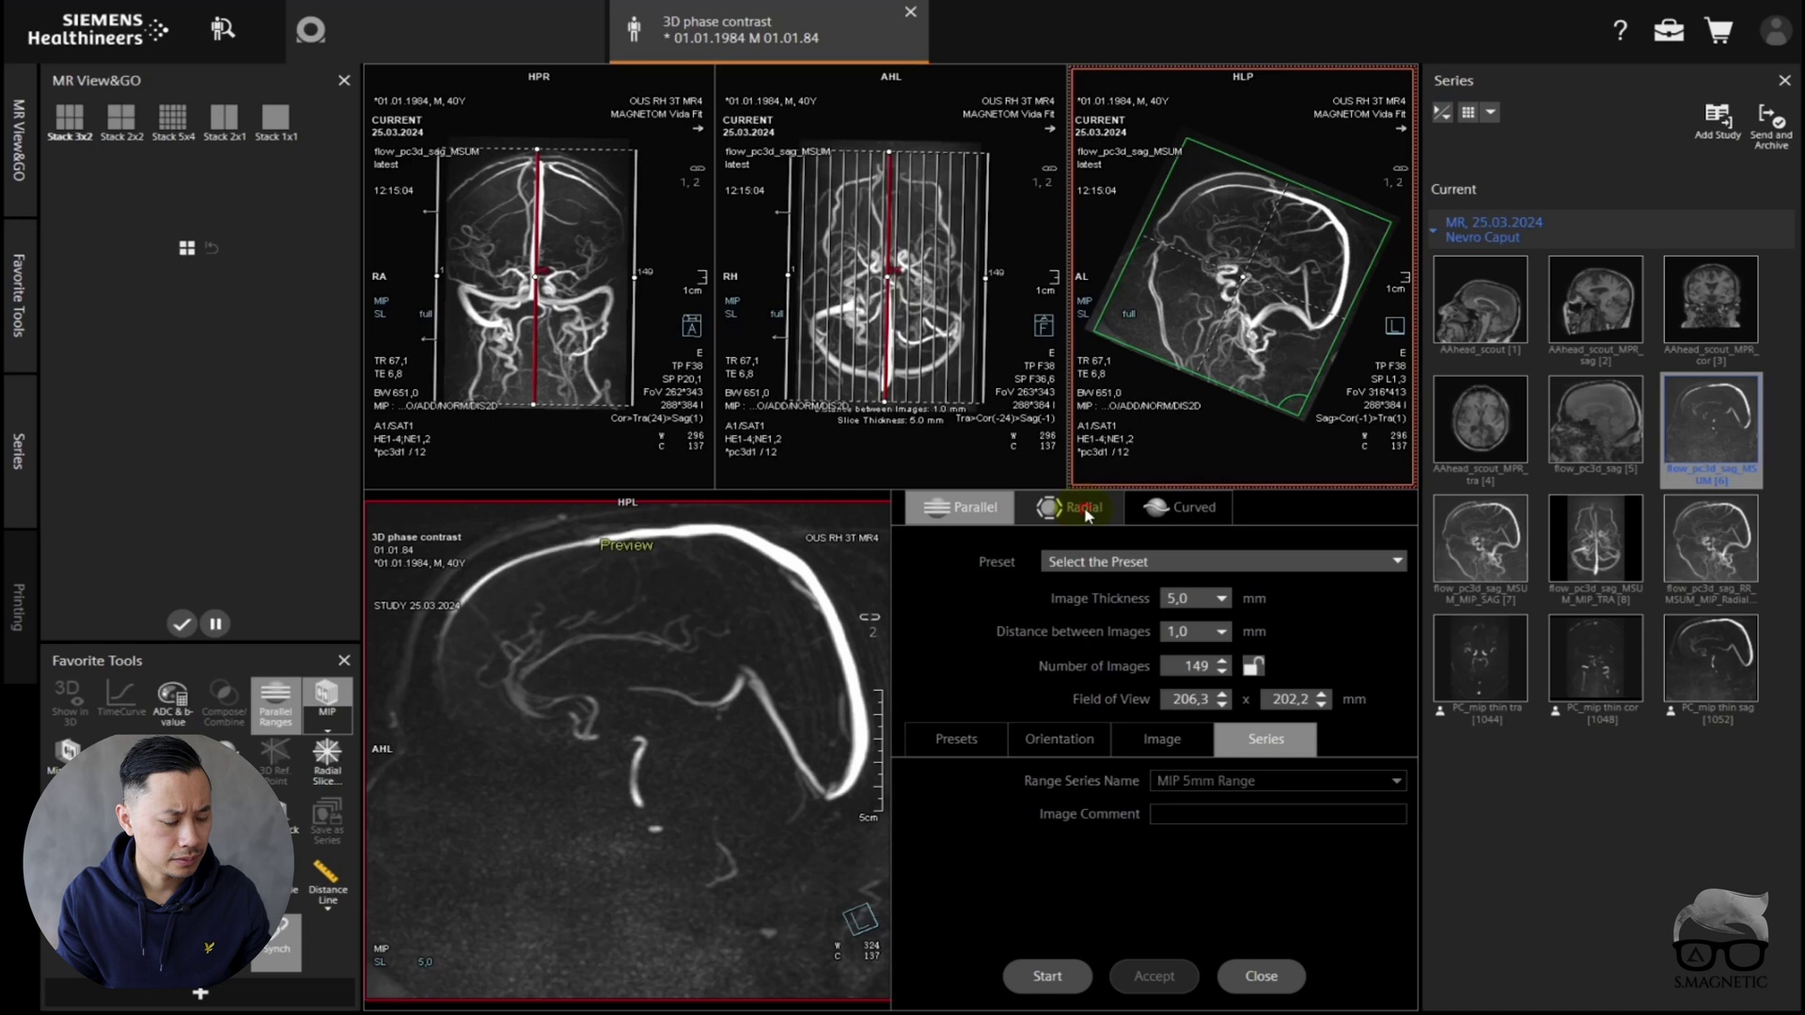
left_click(743, 767)
scroll(738, 773, "down", 6)
scroll(743, 767, "down", 6)
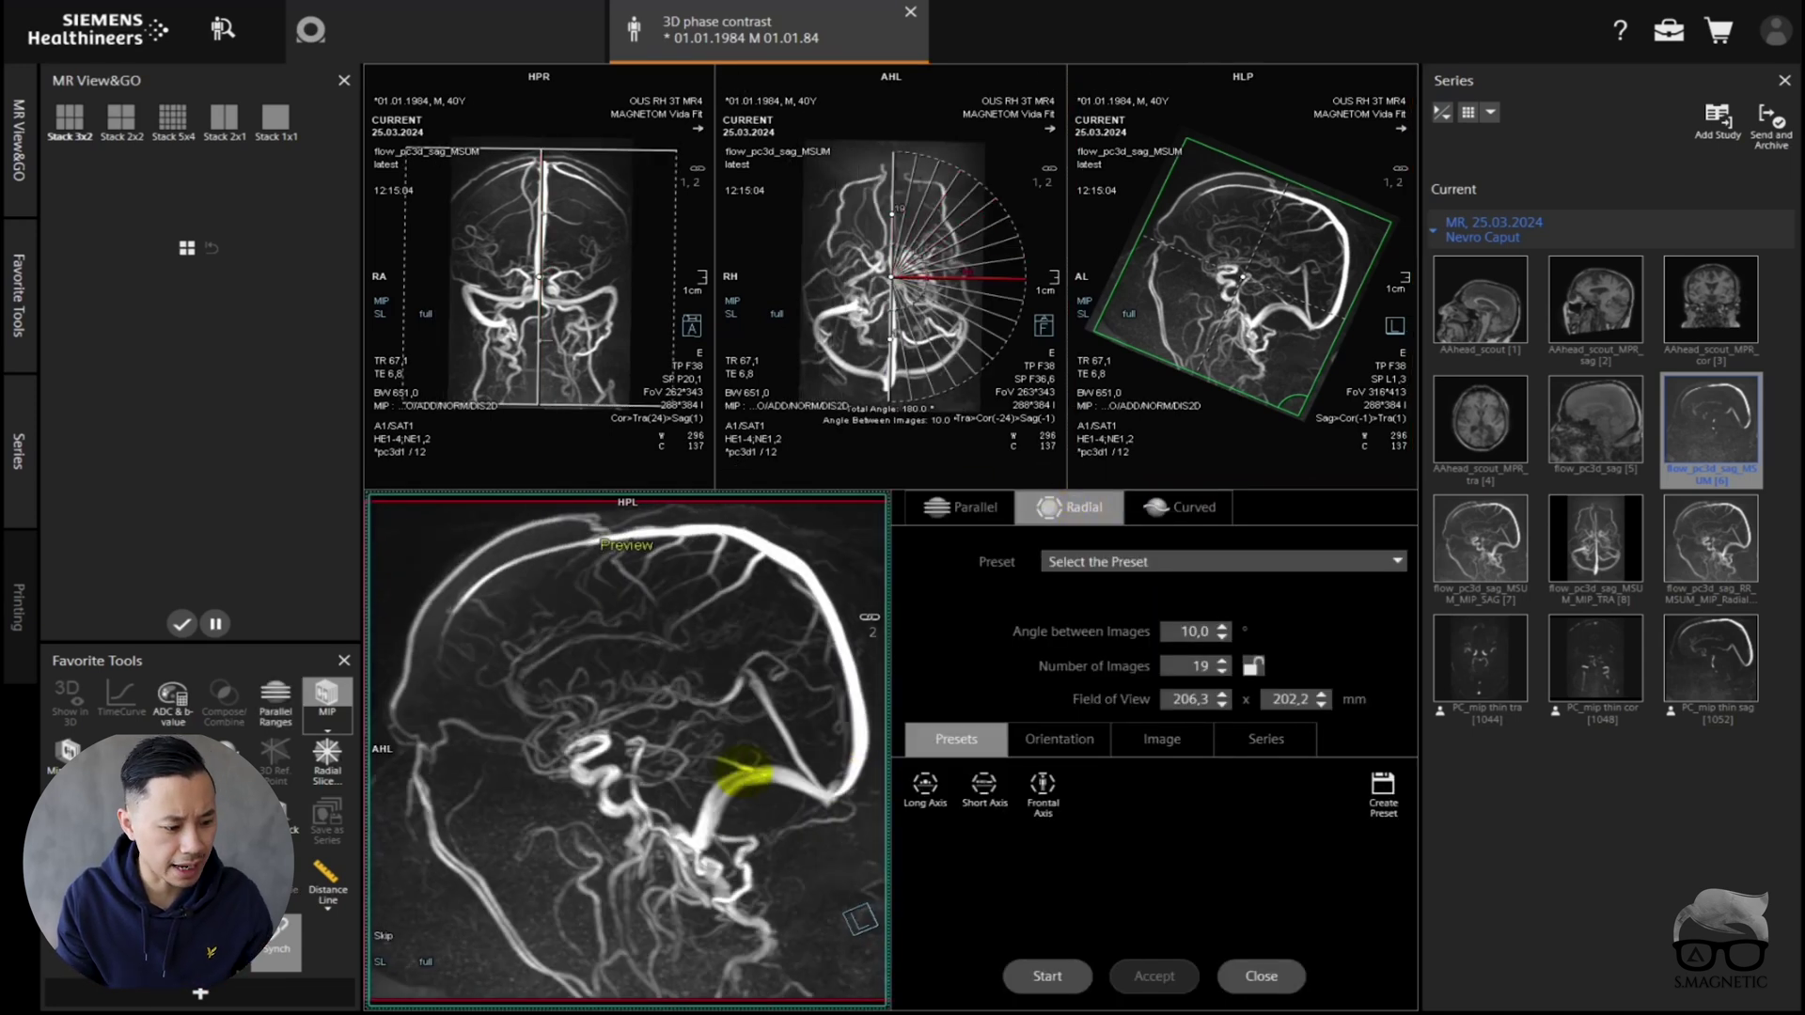
- Set the radial range to 5° between images over a full 360° in the axial view and check the rotation preview
left_click_drag(893, 352, 792, 274)
left_click_drag(892, 202, 801, 273)
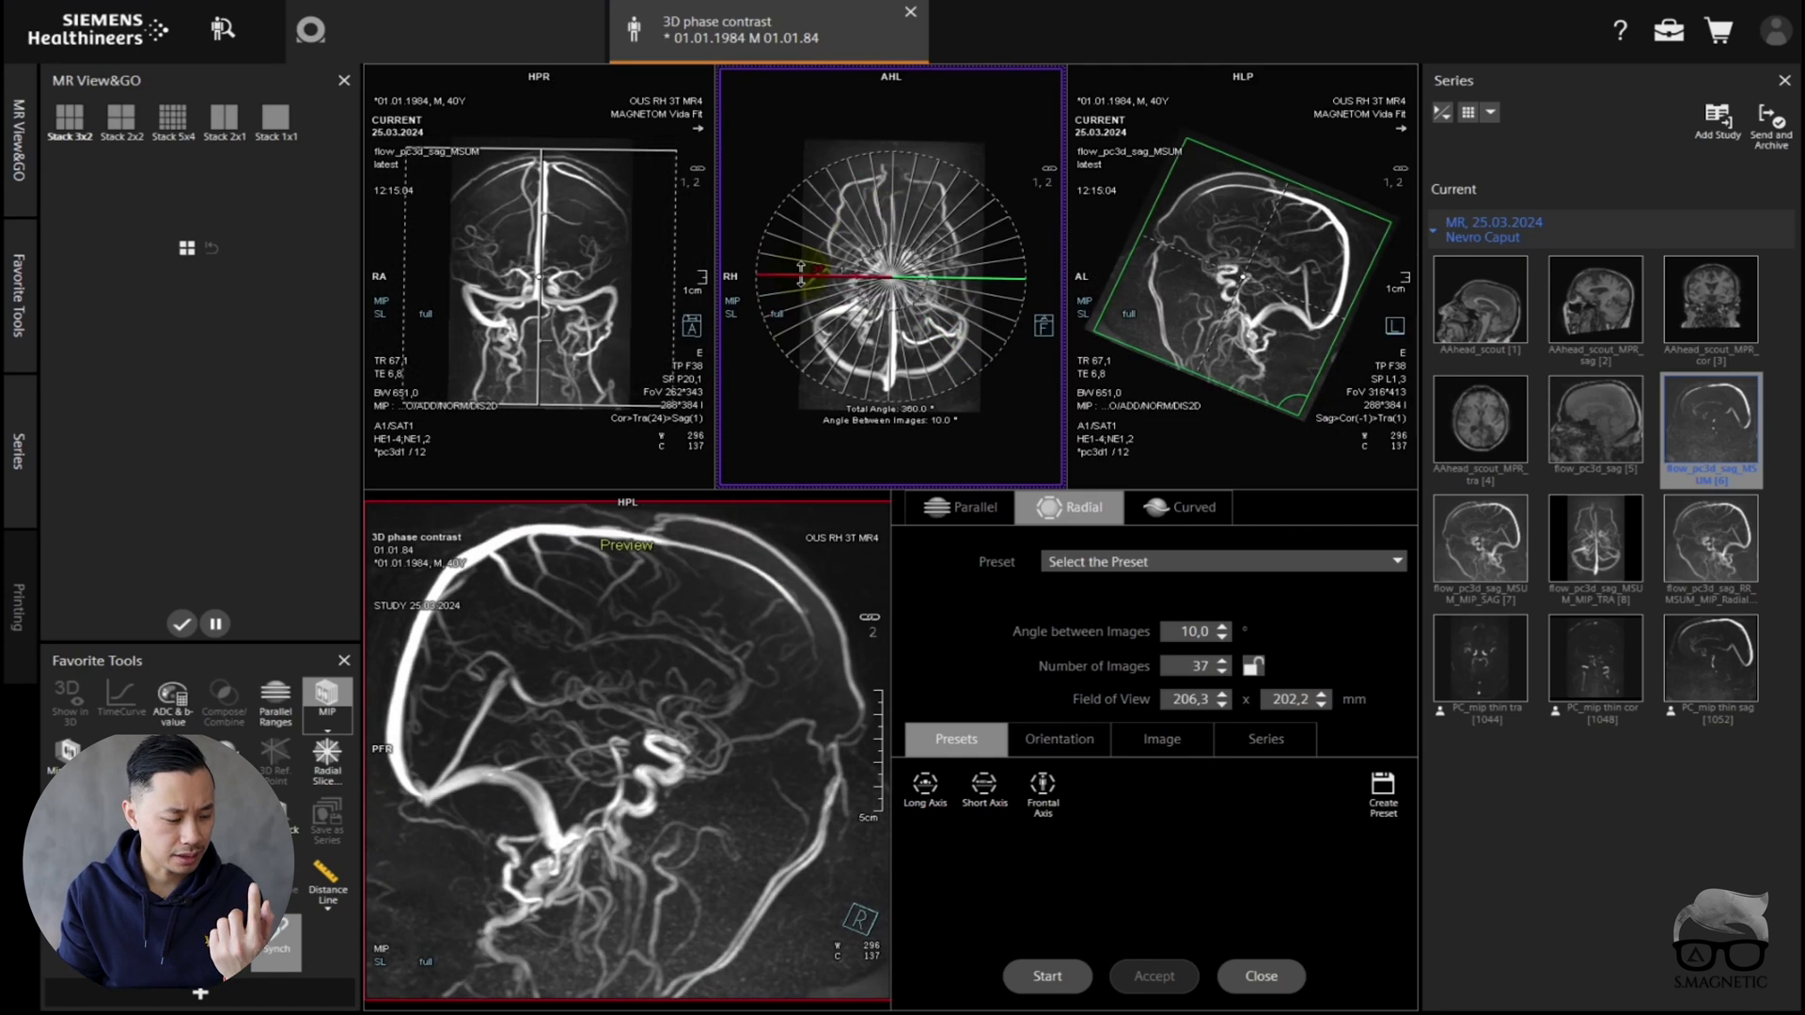
double_click(1192, 631)
type("5")
key("Return")
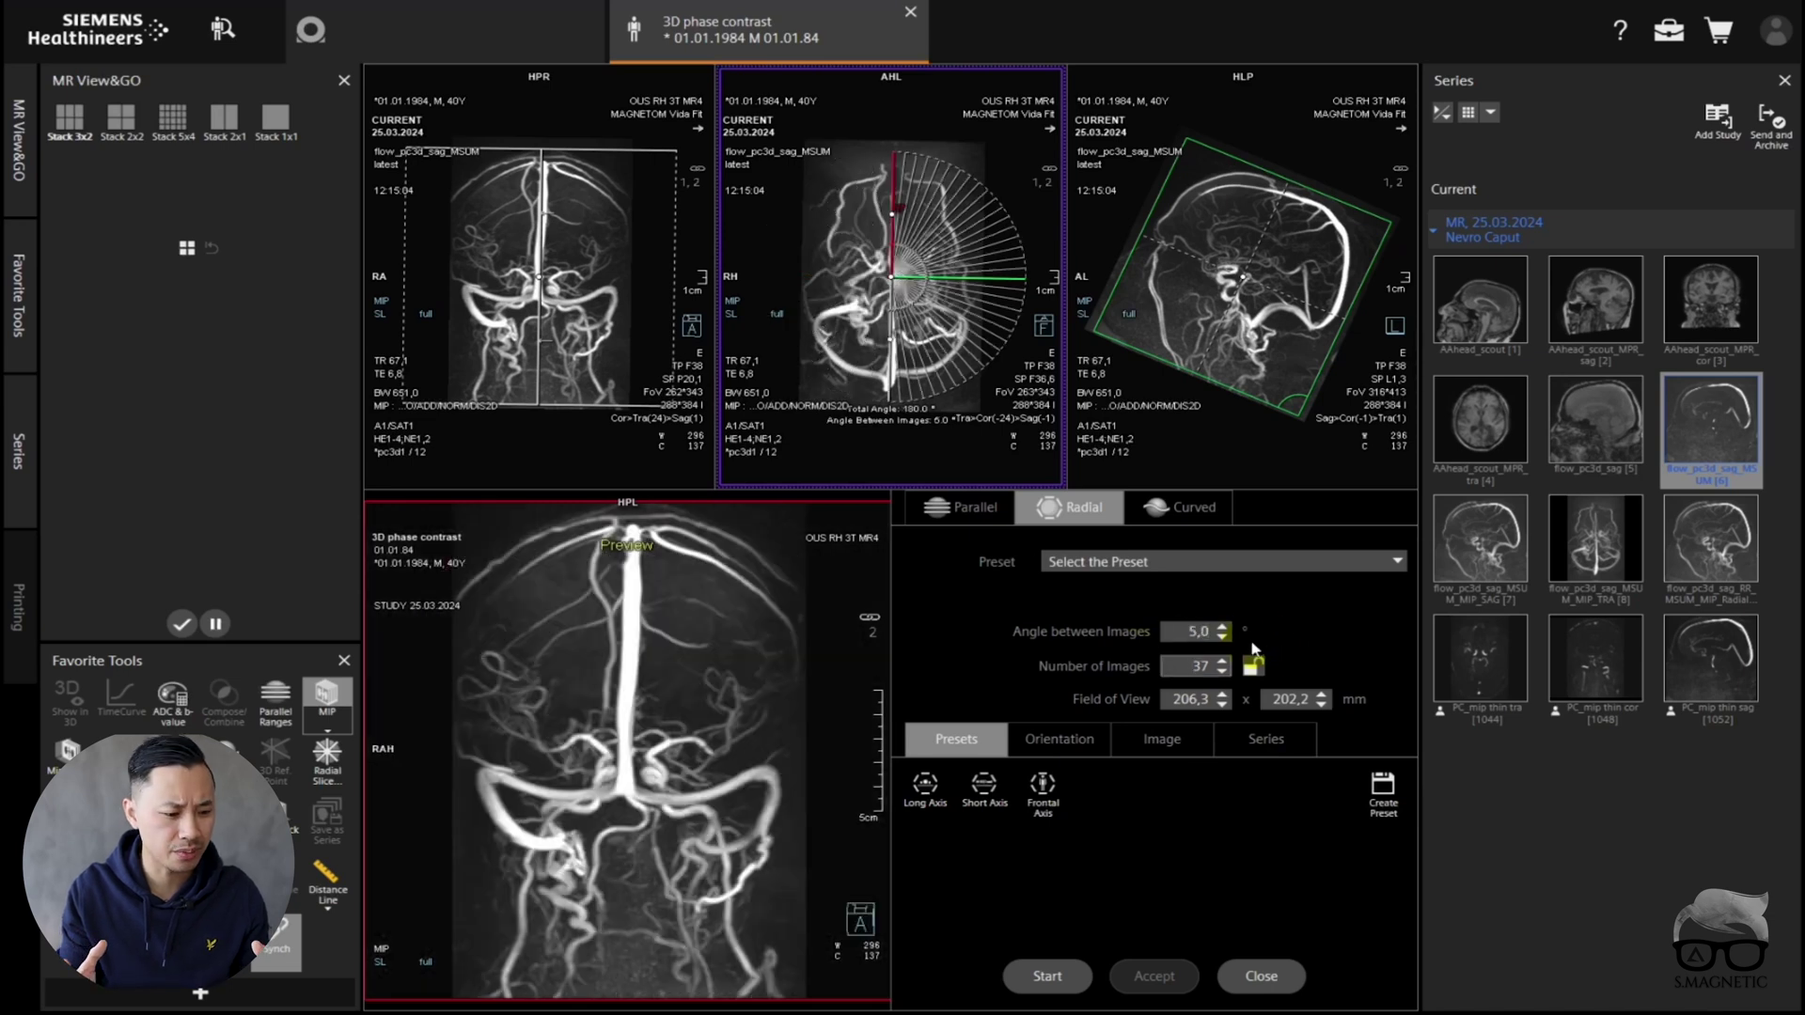
left_click_drag(884, 357, 822, 276)
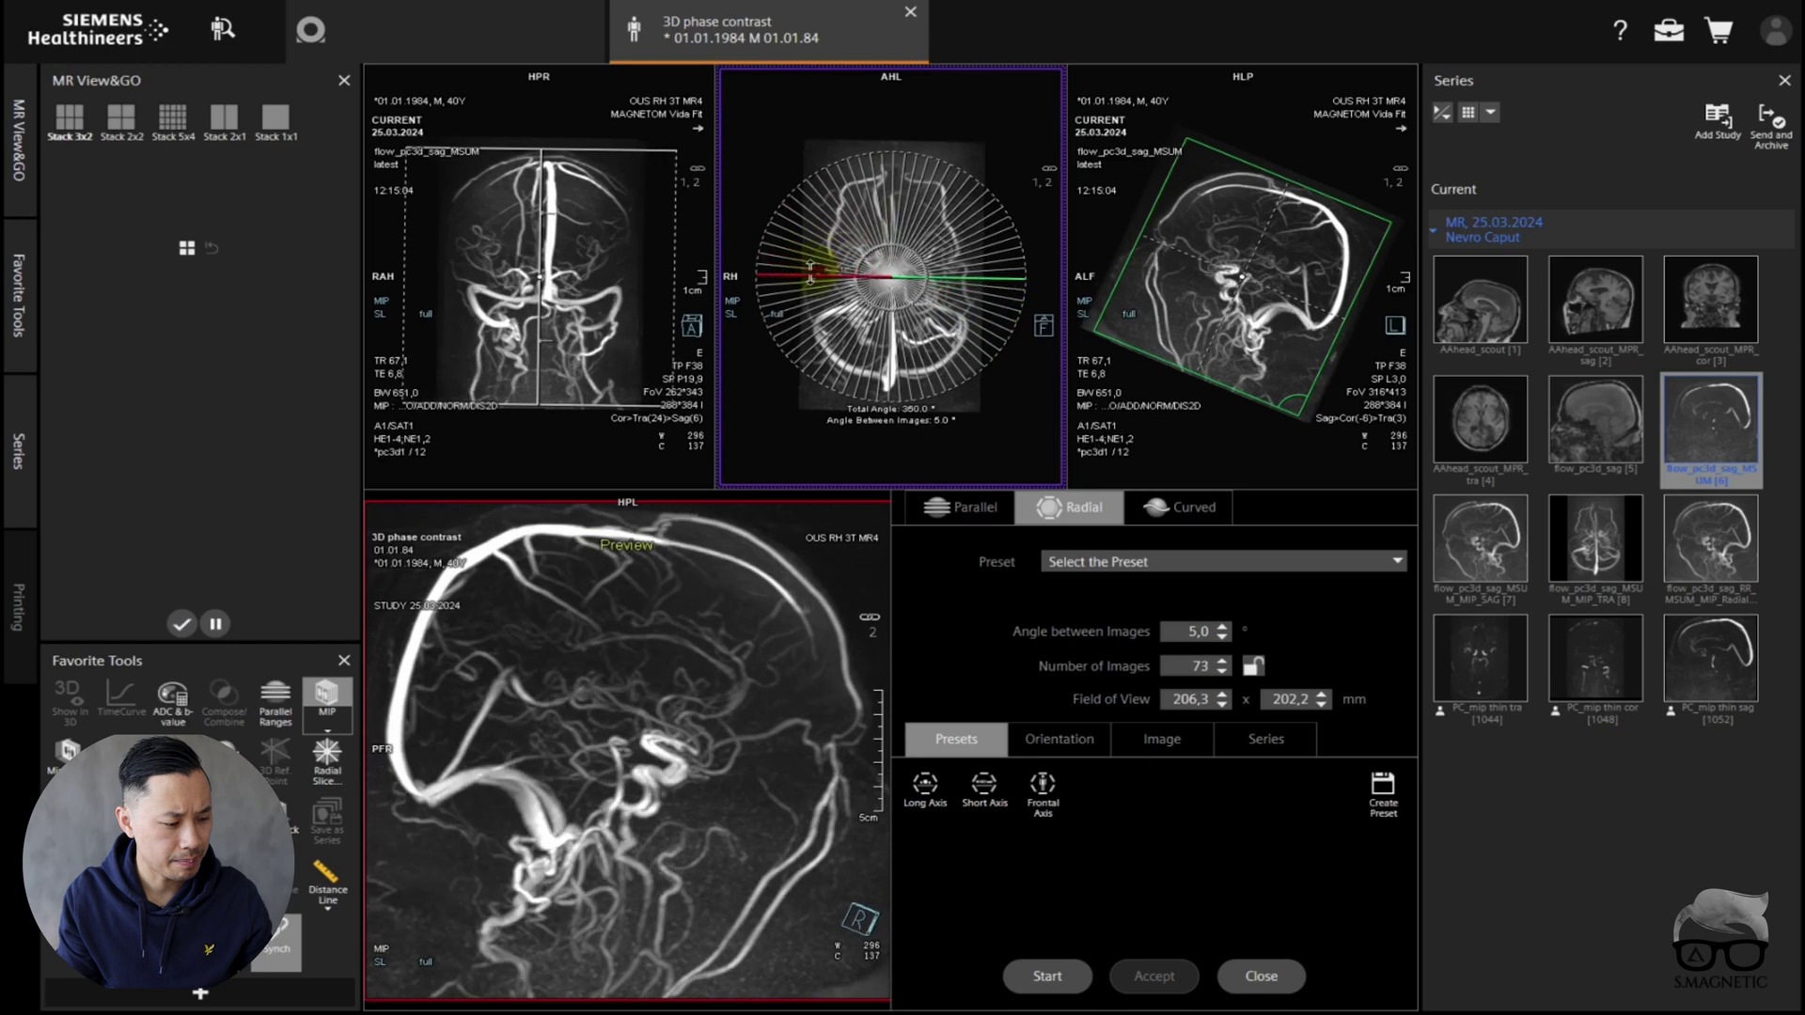
left_click(720, 749)
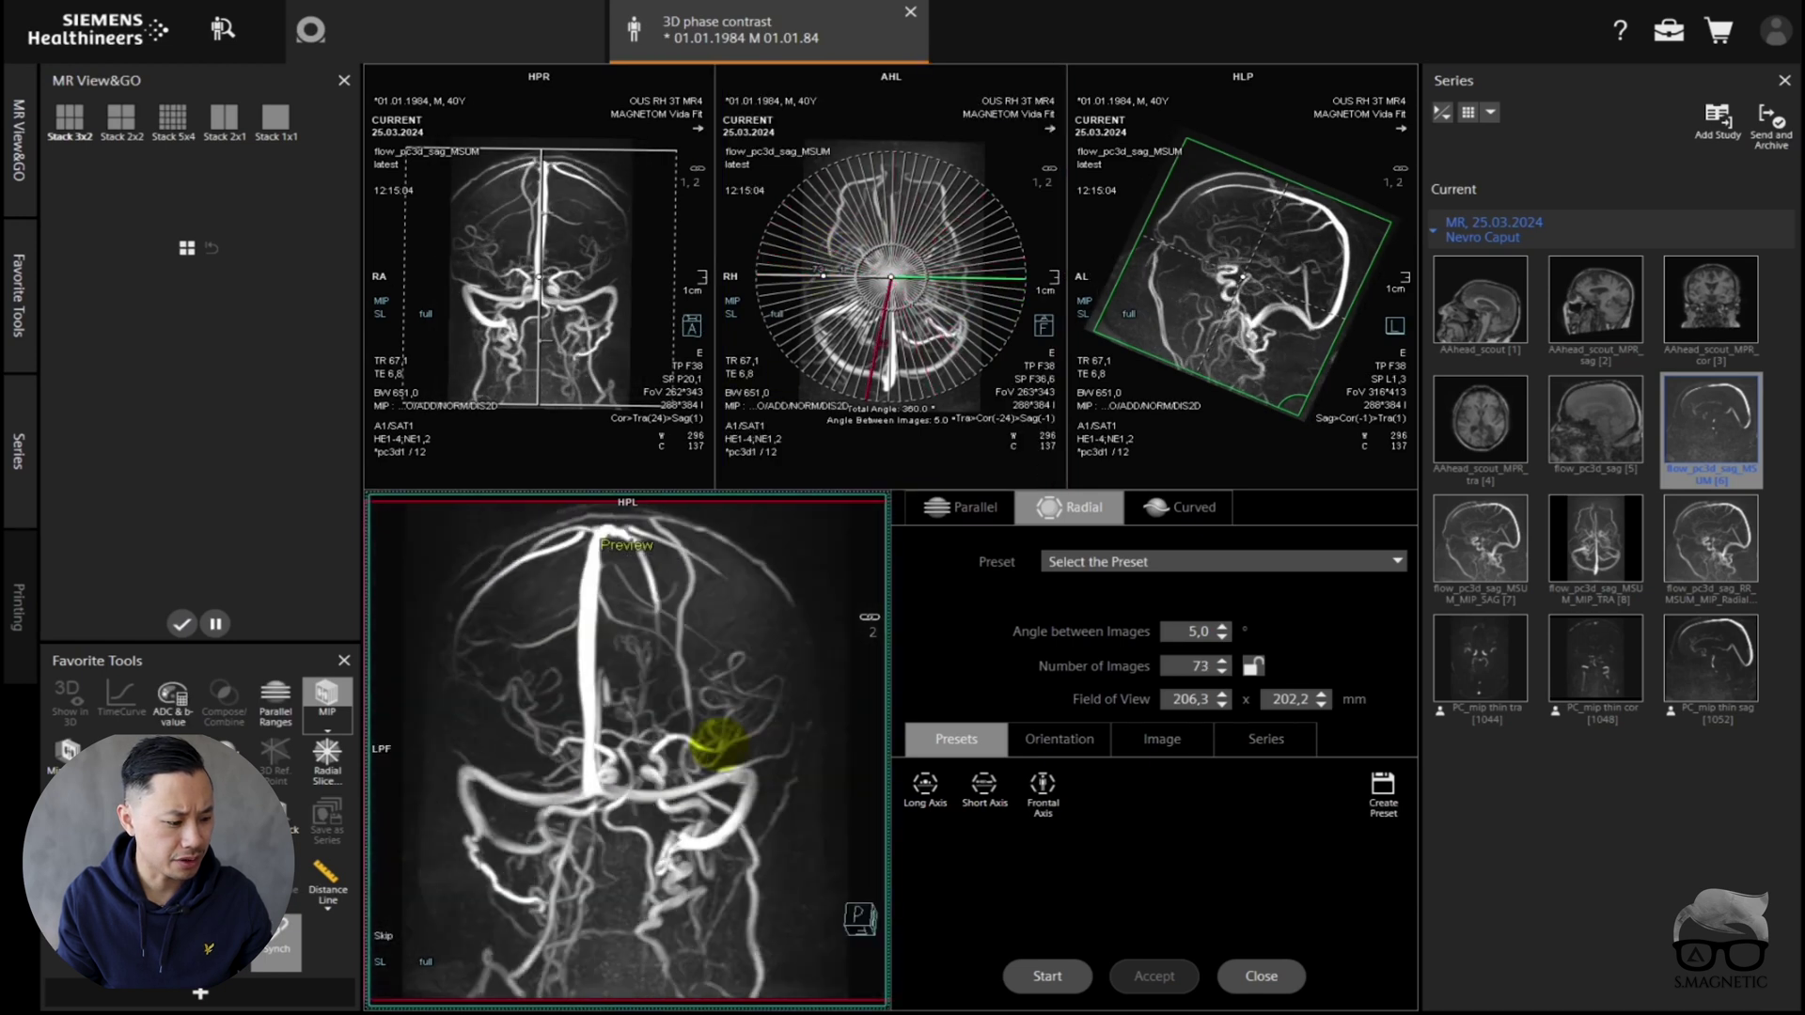
- Calculate the radial MIP range, save it as series "PC radial" and select the saved series
left_click(1049, 976)
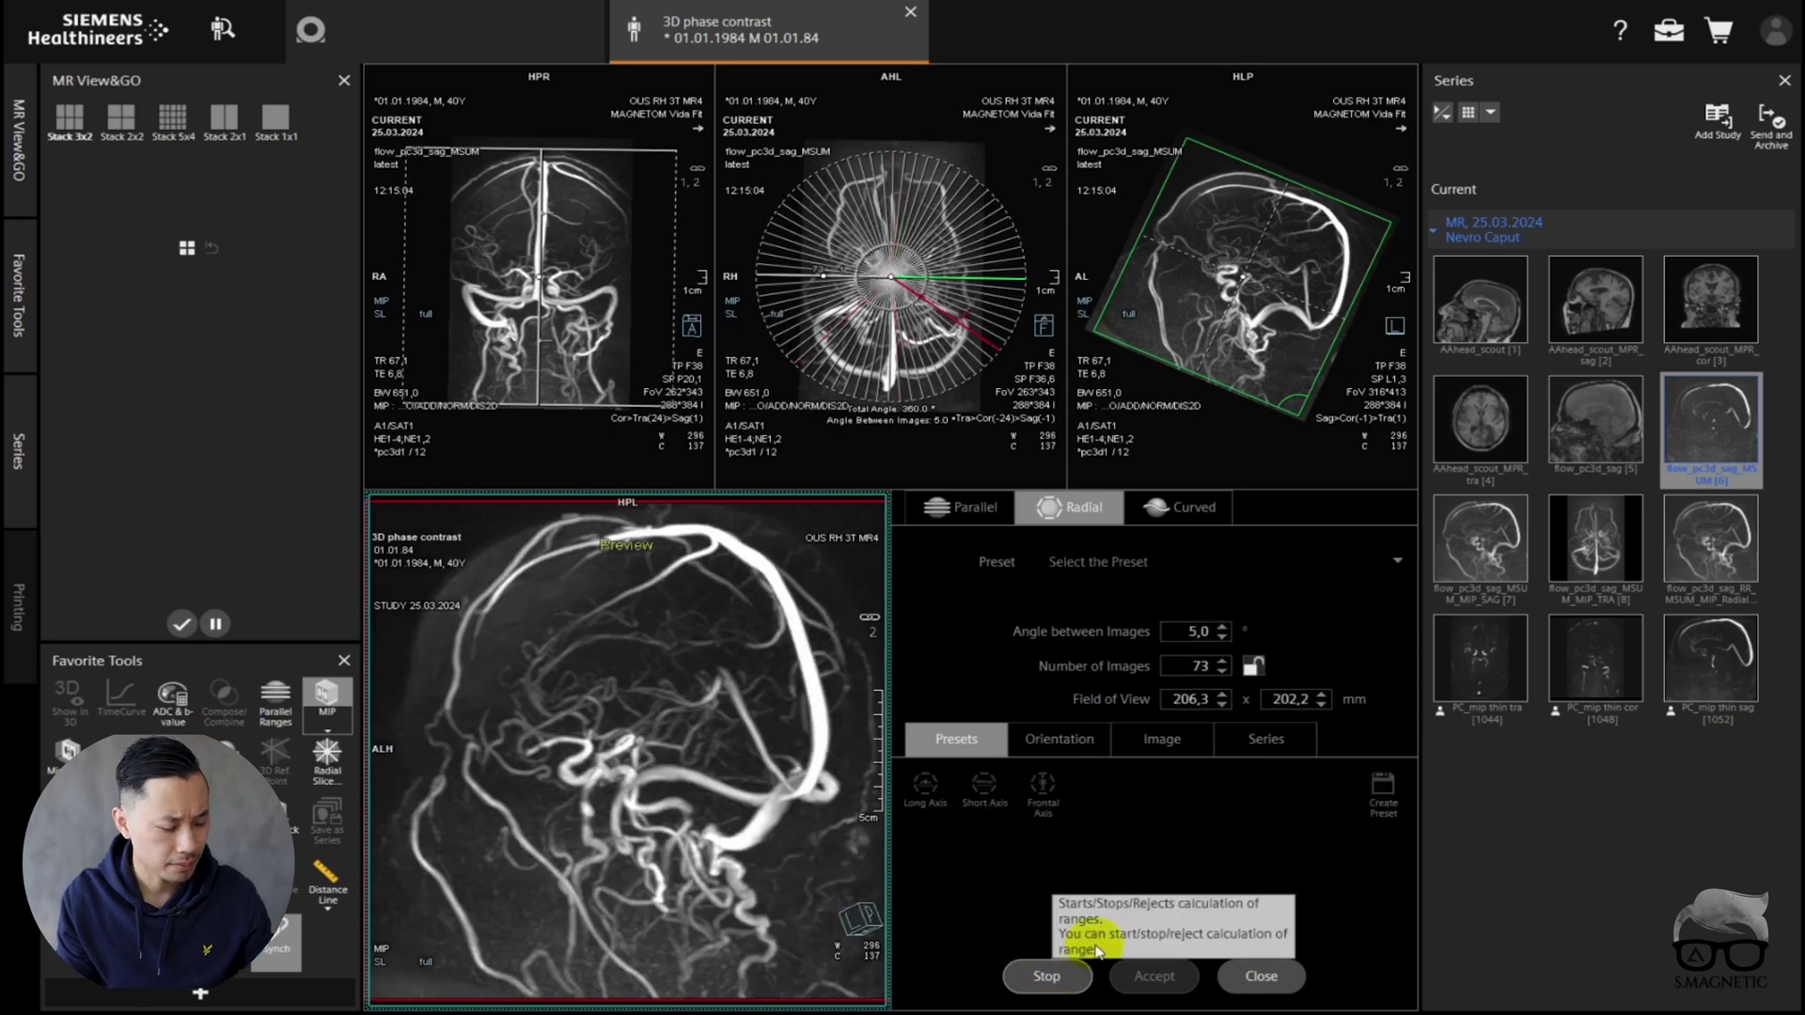
left_click(1267, 797)
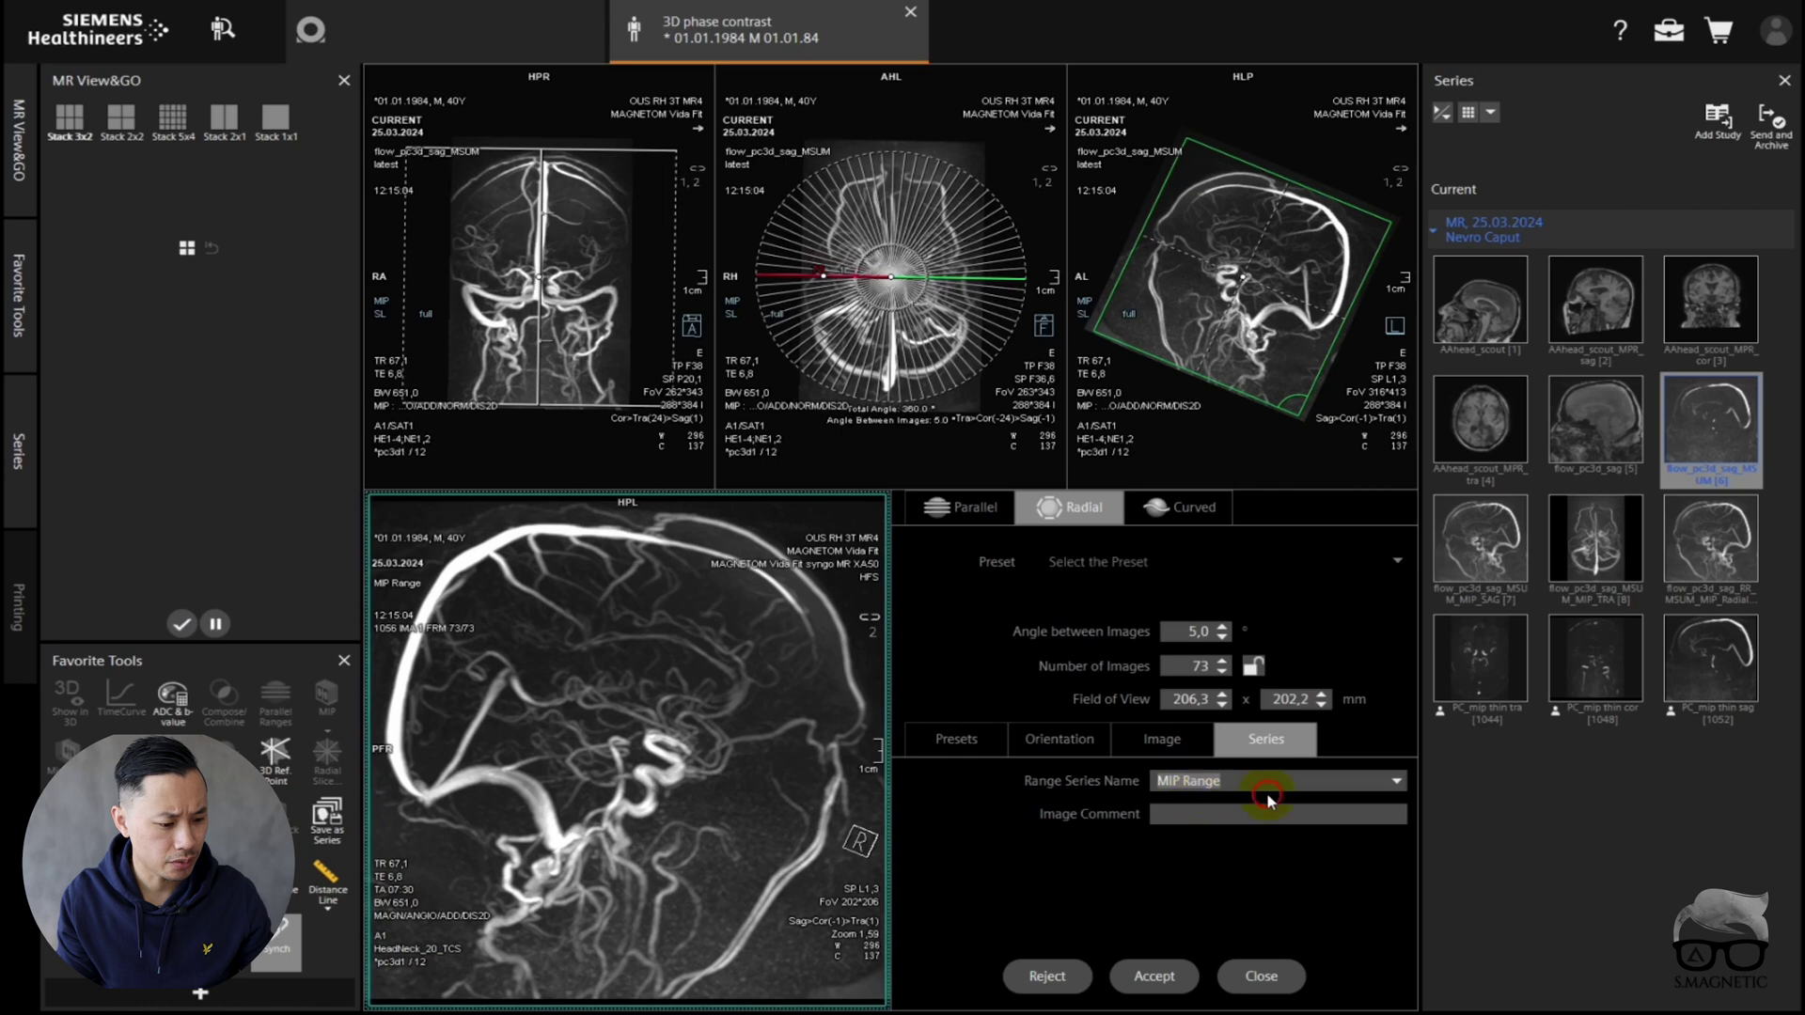
left_click(1154, 976)
left_click(1516, 788)
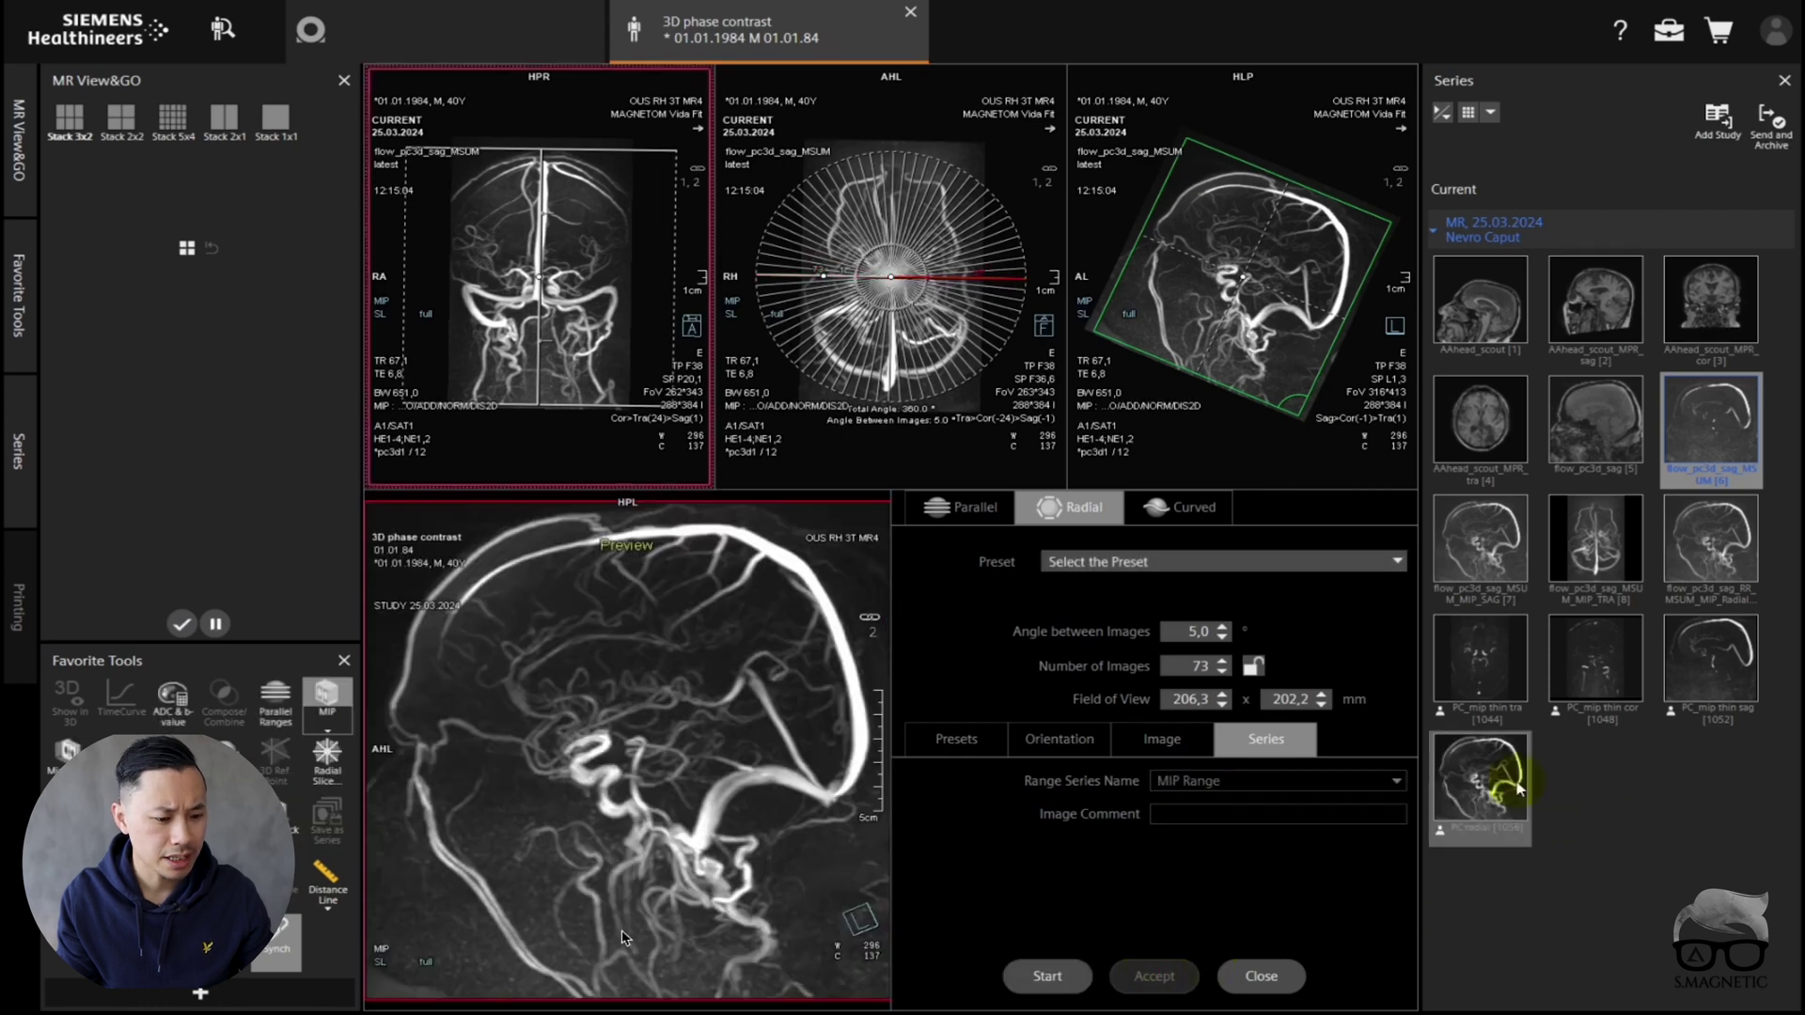